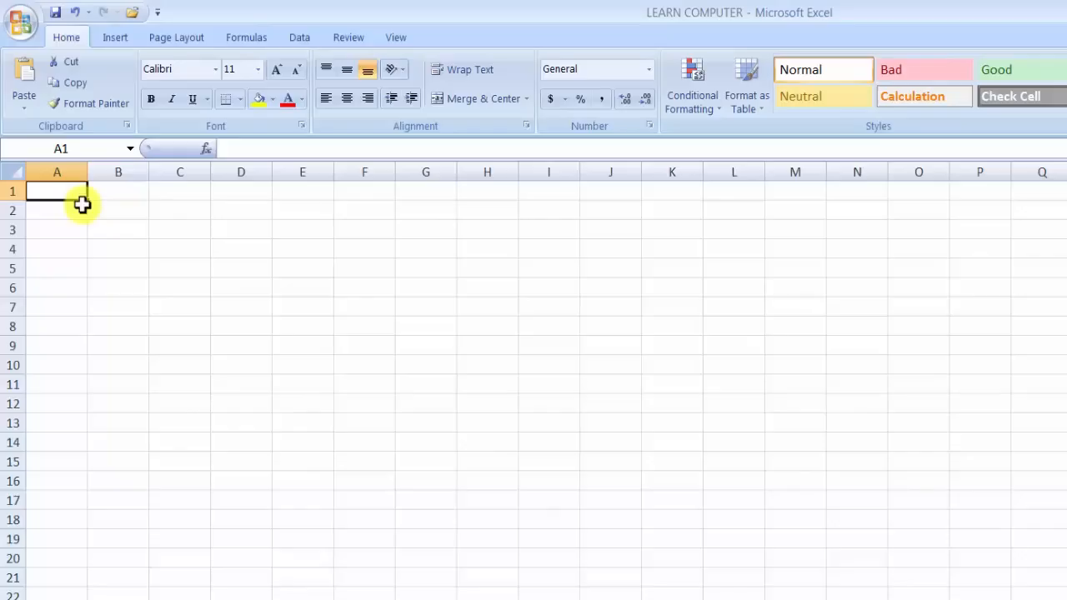
# Step: Enter the headers S.NO, NAME, SALARY, TAX and TAX AMOUNT in cells A1 to E1
pyautogui.write('S.NOP')
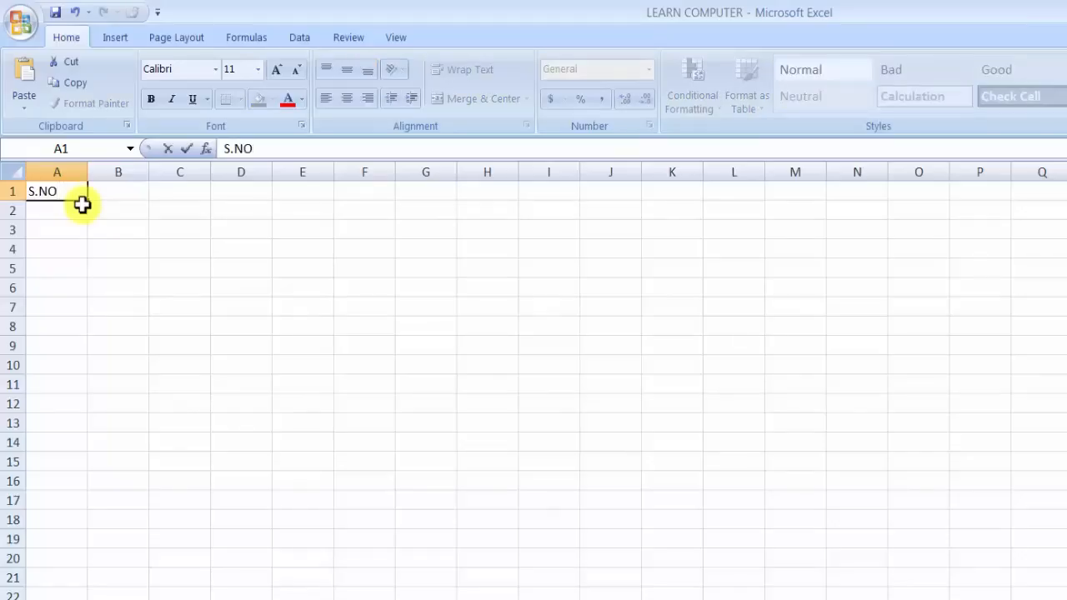
pyautogui.press('Tab')
pyautogui.write('NAM')
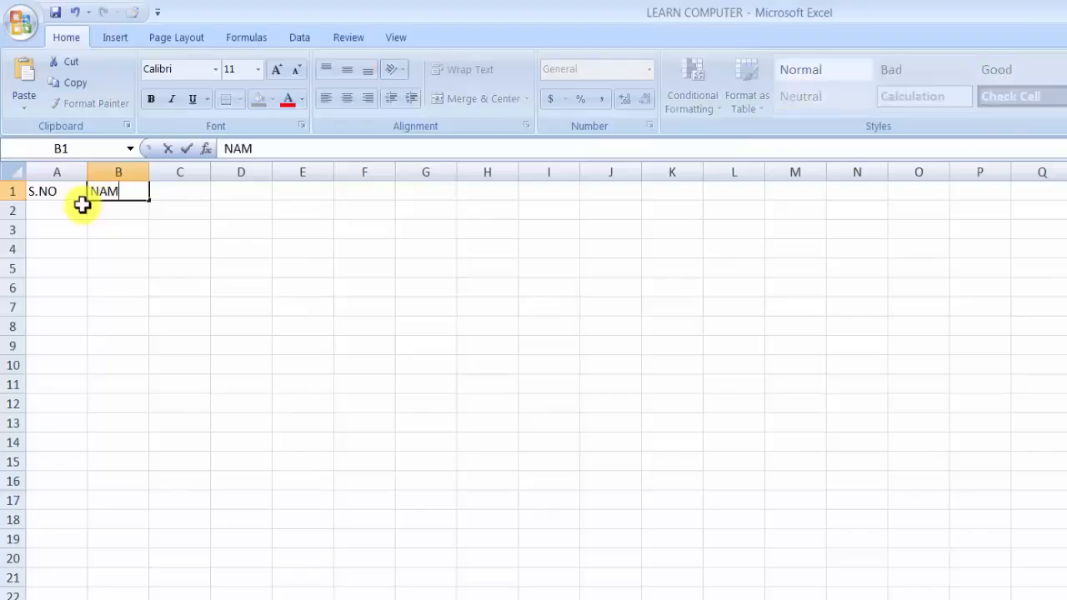
pyautogui.write('E')
pyautogui.press('Tab')
pyautogui.write('C')
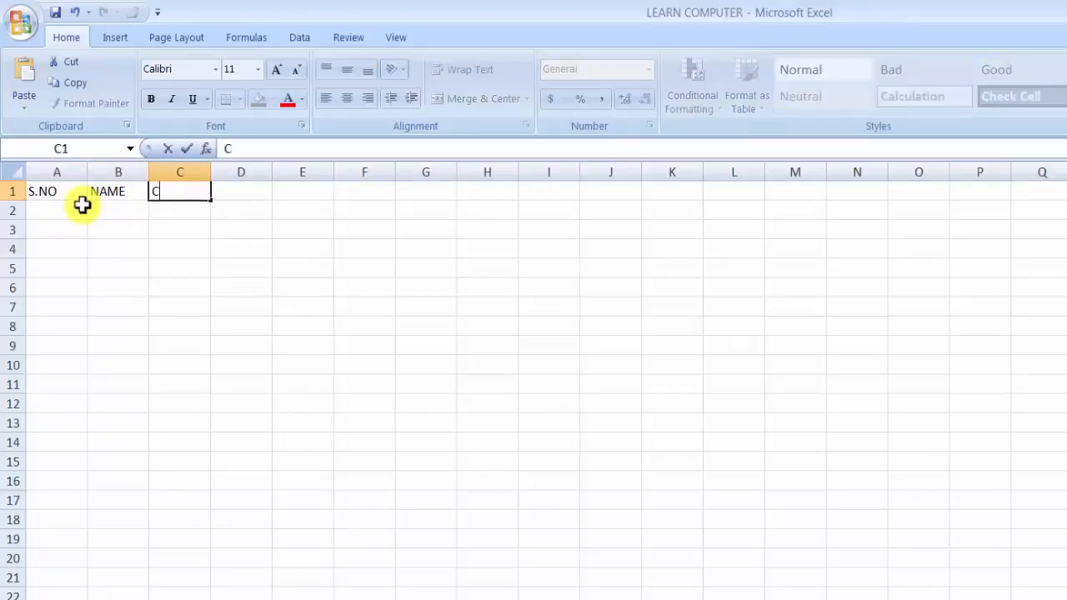
pyautogui.press('BackSpace')
pyautogui.write('SALARY')
pyautogui.press('Tab')
pyautogui.write('TAX')
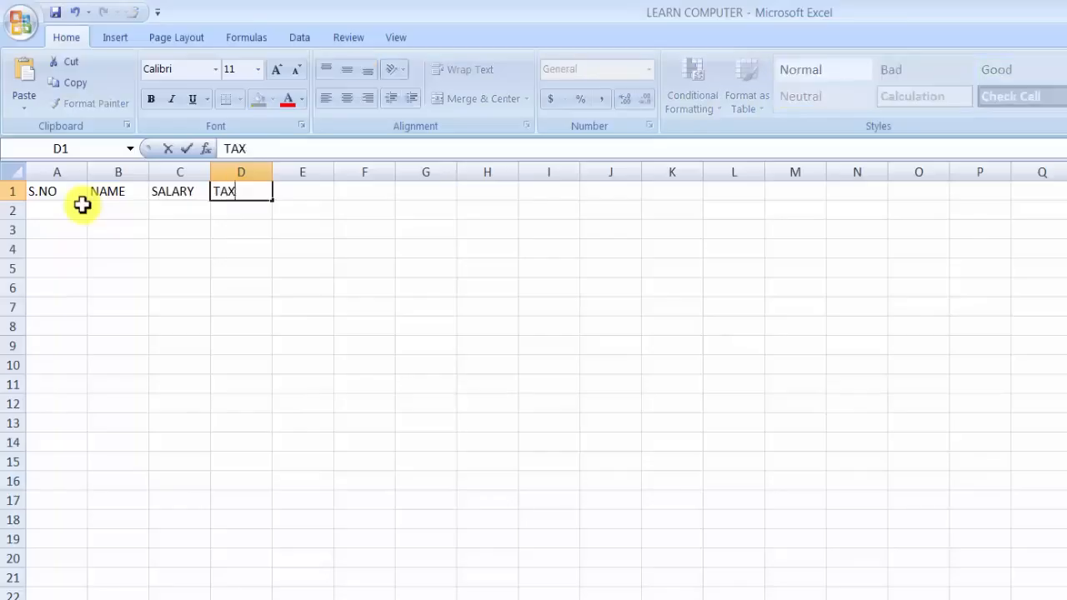
pyautogui.press('Tab')
pyautogui.write('T')
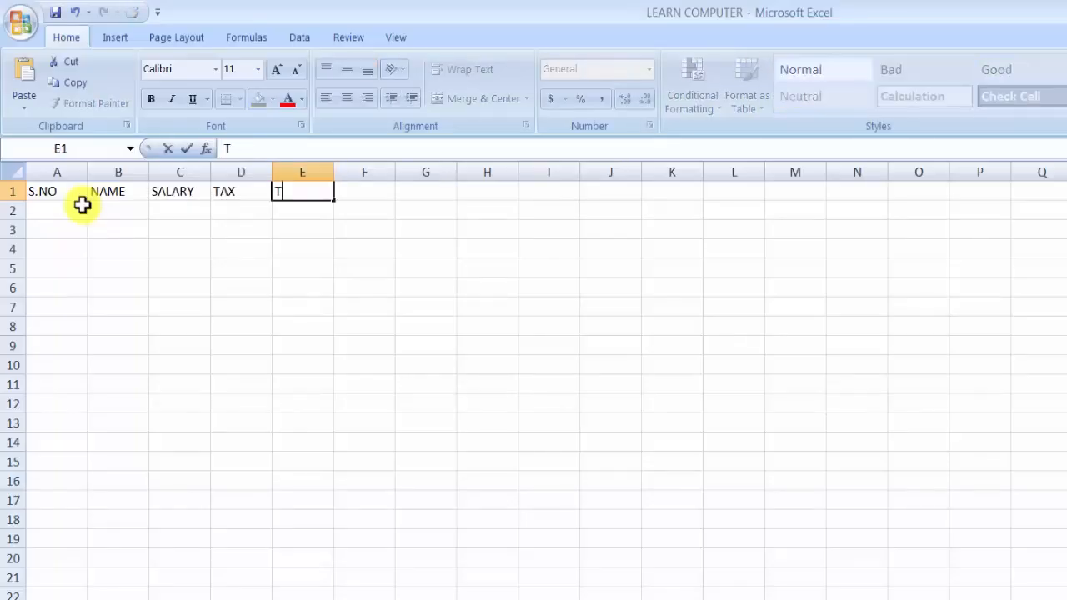
pyautogui.write('AX AMOUNT')
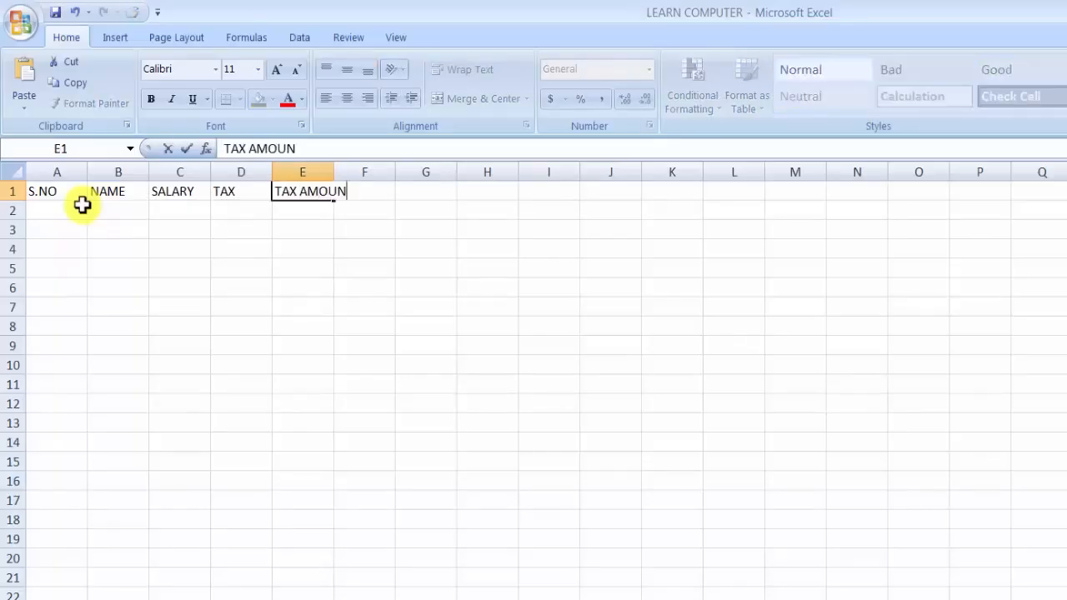
pyautogui.press('Return')
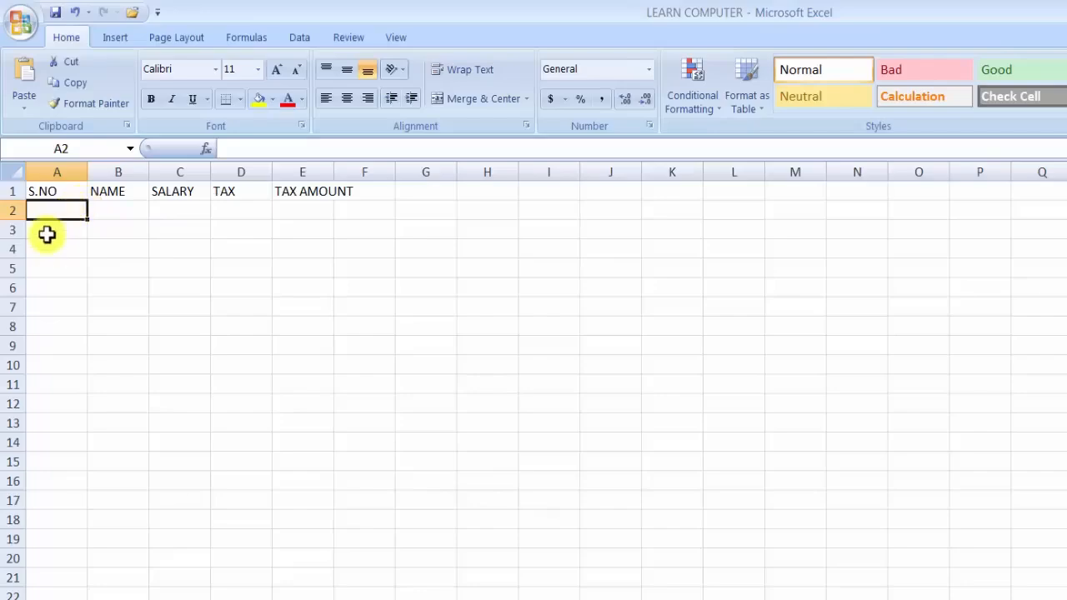
pyautogui.write('S')
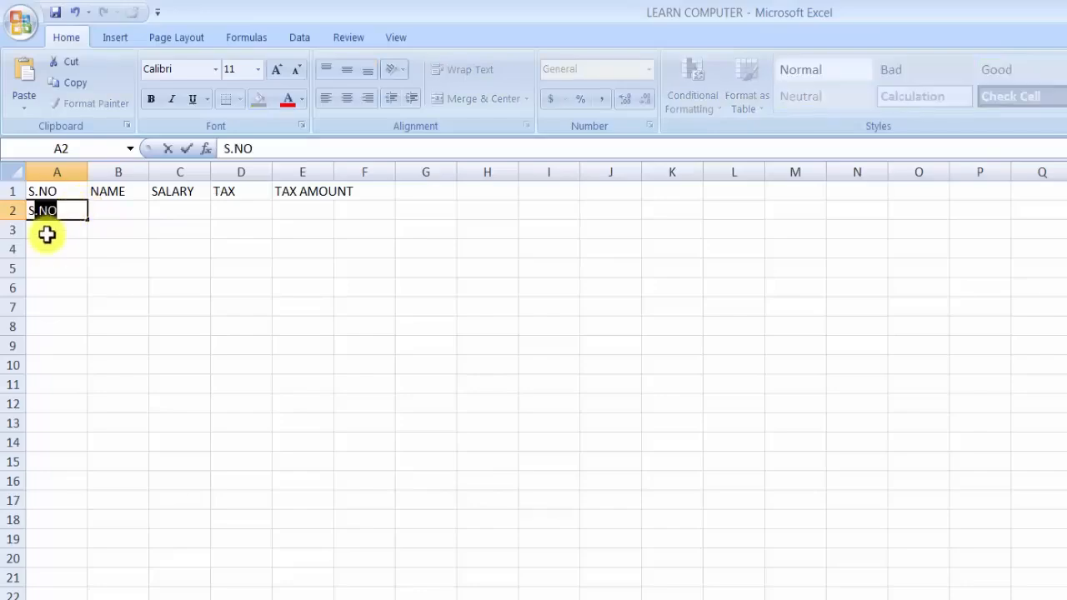
pyautogui.press('BackSpace')
pyautogui.press('BackSpace')
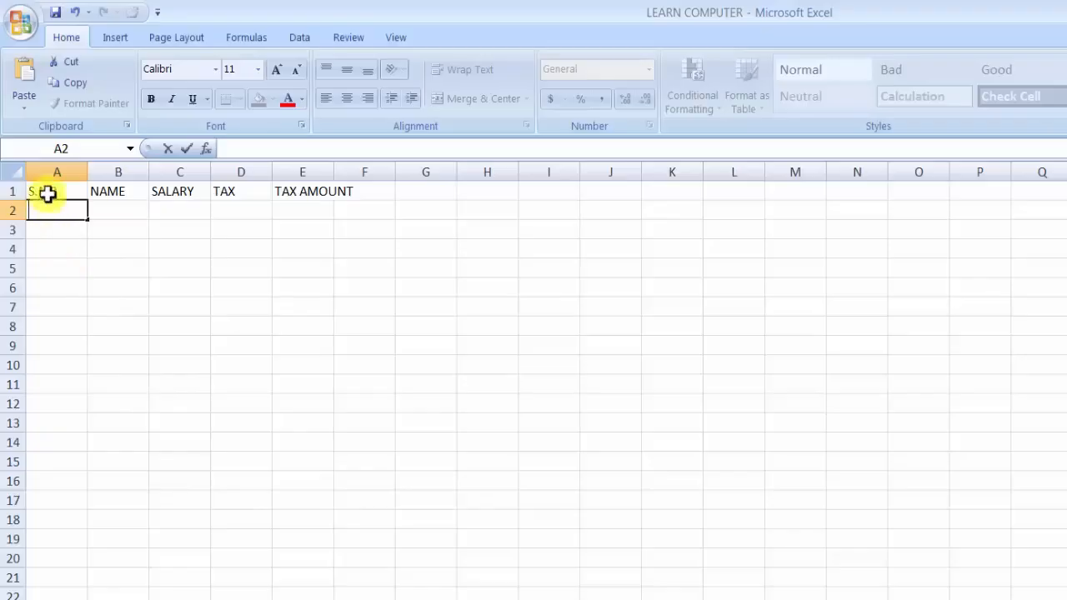
pyautogui.click(55, 231)
pyautogui.click(53, 210)
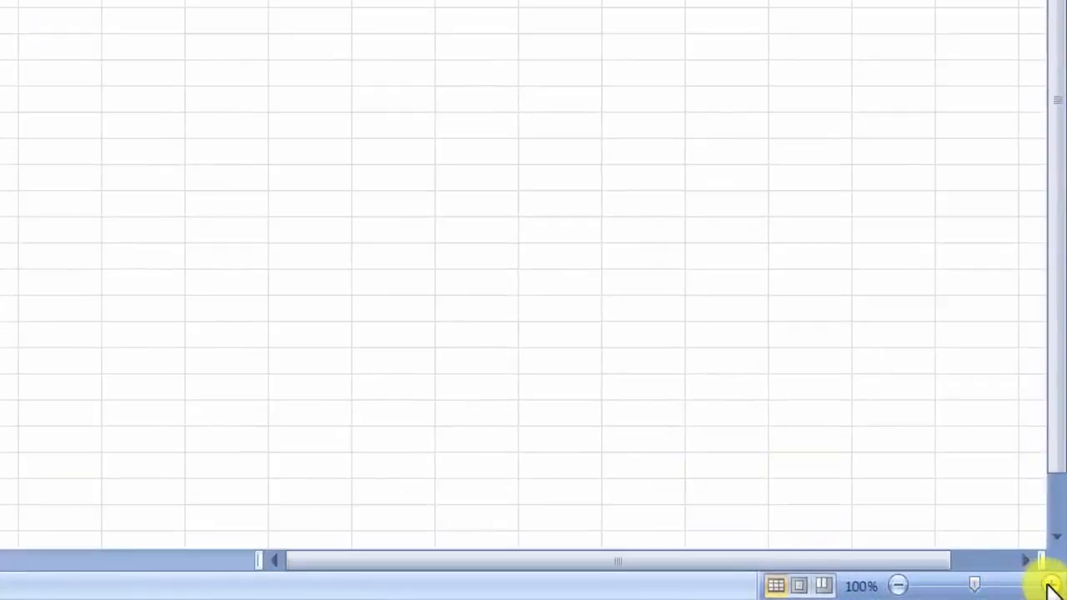
# Step: Enlarge the worksheet zoom to 180%
pyautogui.click(1052, 586)
pyautogui.click(1052, 587)
pyautogui.click(1053, 586)
pyautogui.click(1053, 586)
pyautogui.click(1053, 586)
pyautogui.click(1052, 586)
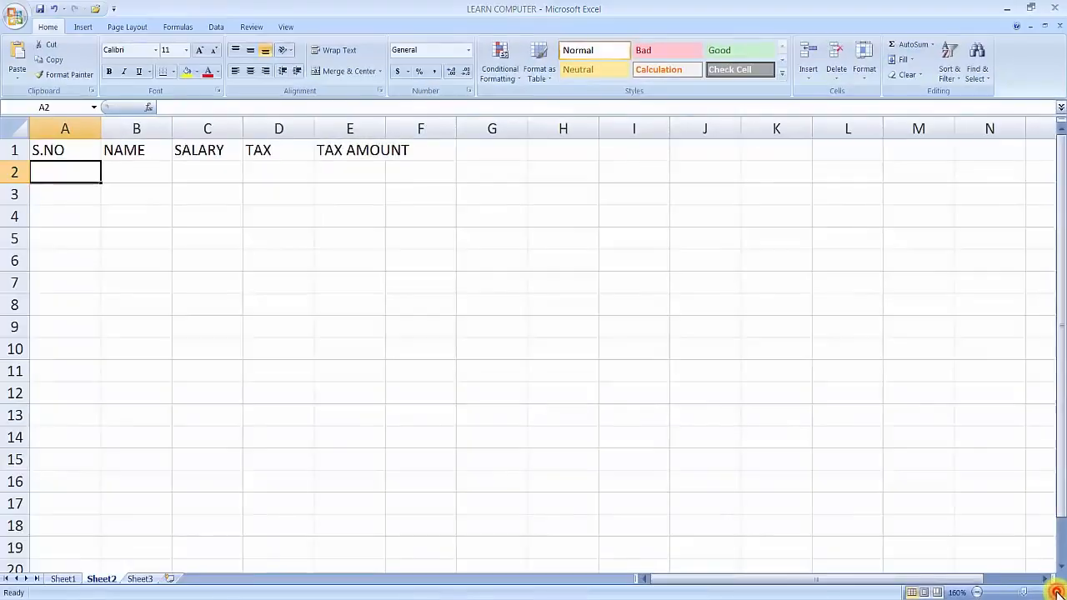
pyautogui.click(1055, 591)
pyautogui.click(1055, 591)
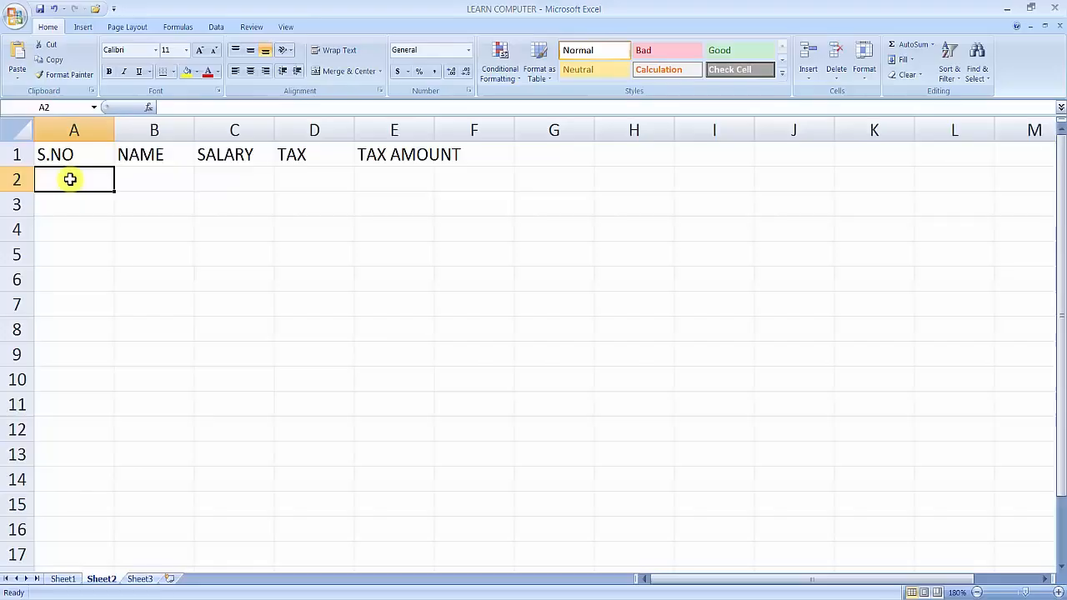
# Step: Enter 1 and 2 in A2 and A3, and extend the series down column A to 232 in row 233
pyautogui.write('1')
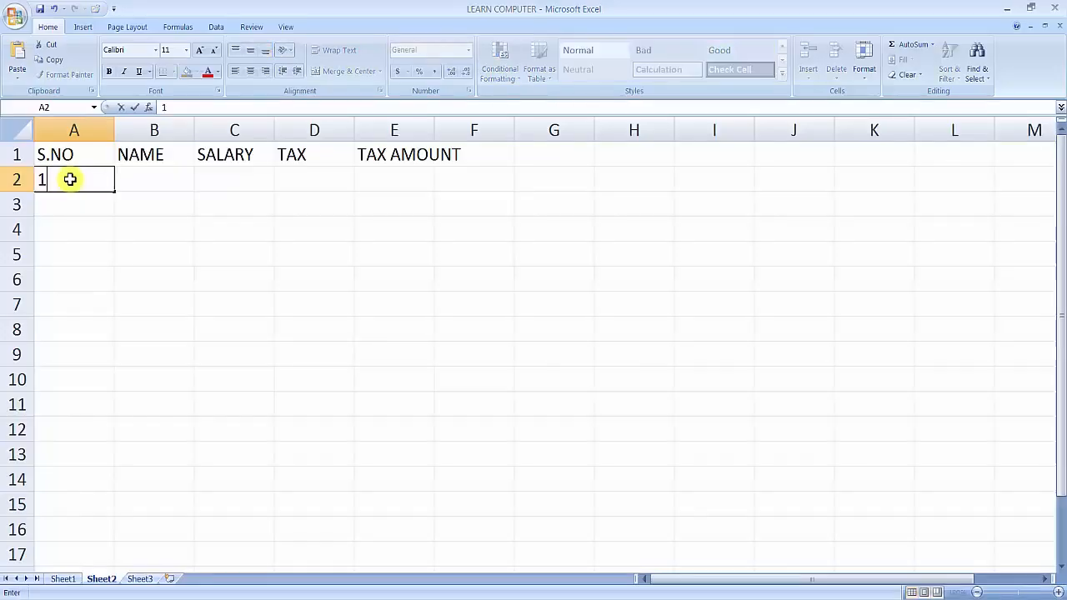
pyautogui.press('Return')
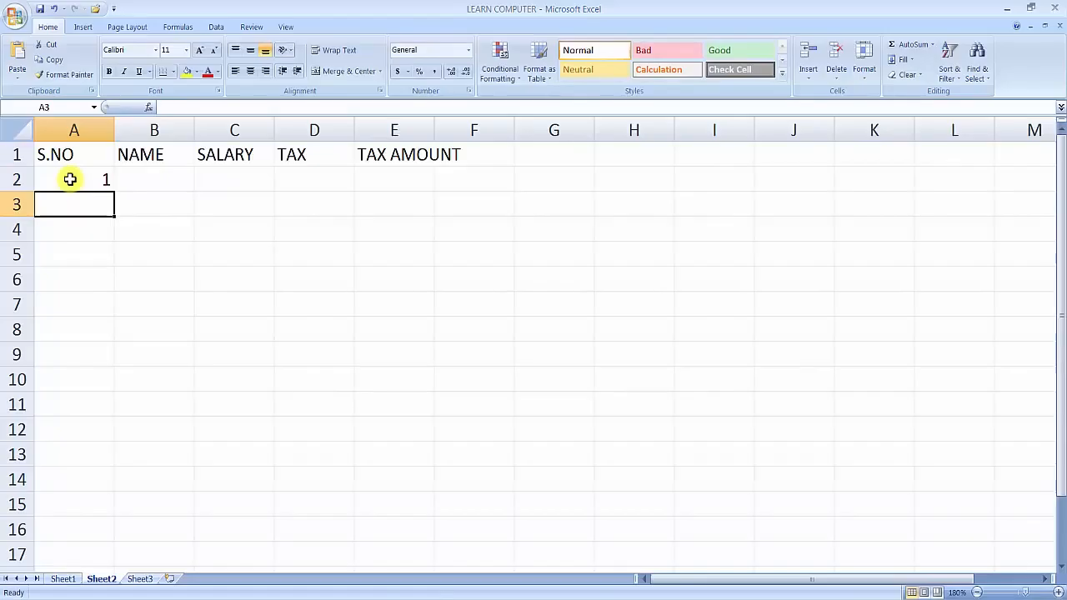
pyautogui.write('2')
pyautogui.press('Return')
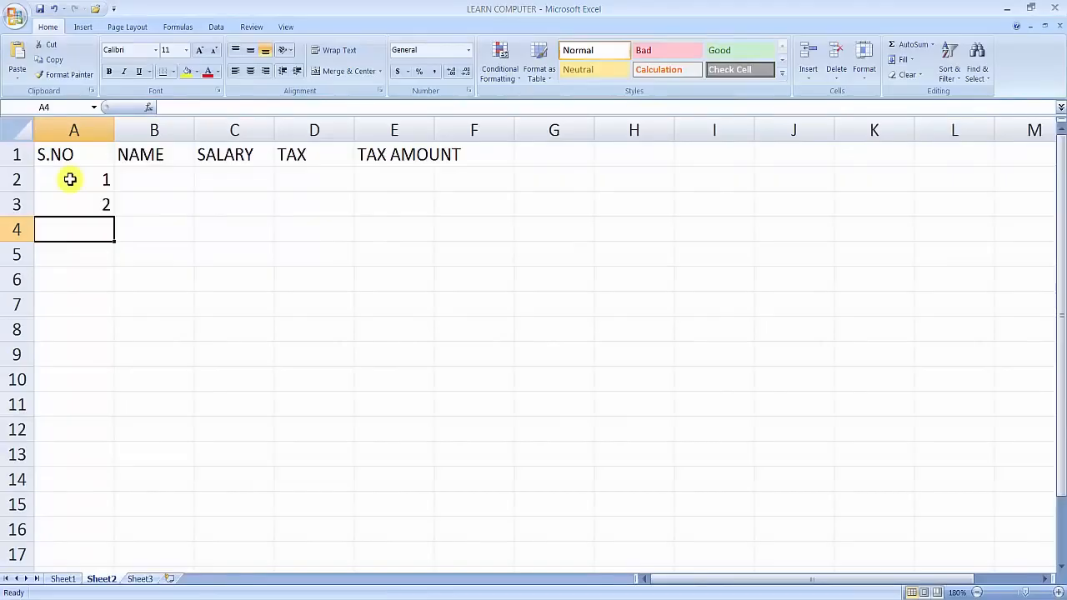
pyautogui.moveTo(70, 179); pyautogui.dragTo(73, 205)
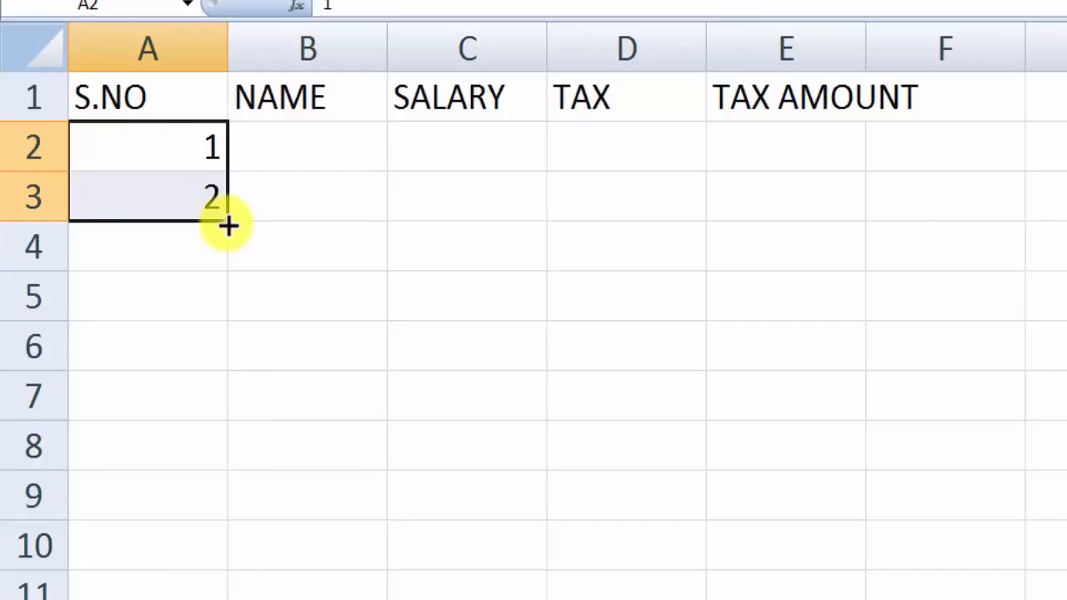
pyautogui.moveTo(214, 217); pyautogui.dragTo(104, 596)
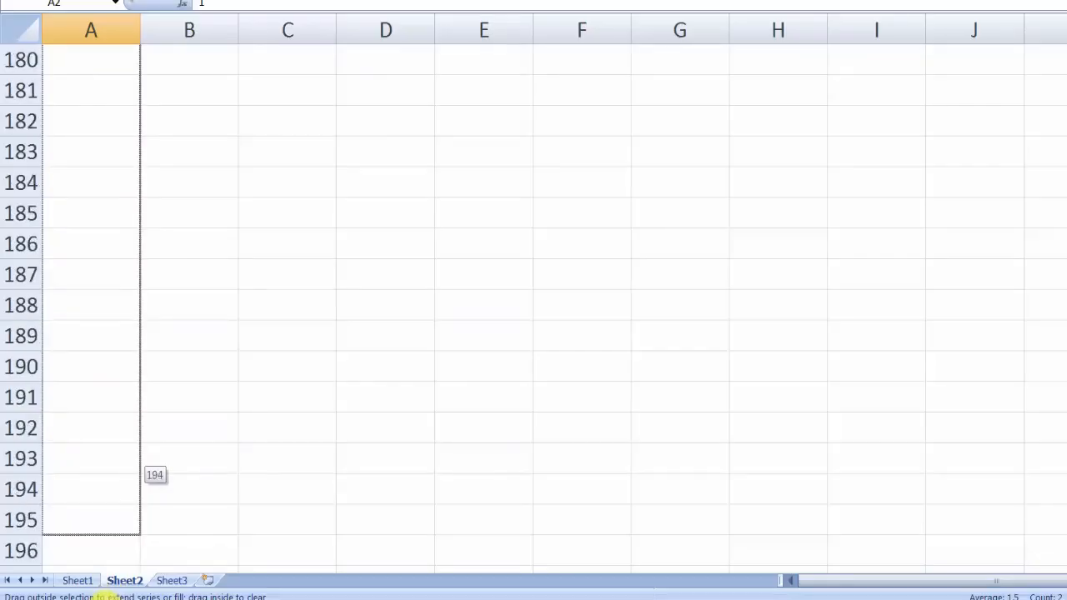
pyautogui.moveTo(100, 596); pyautogui.dragTo(104, 595)
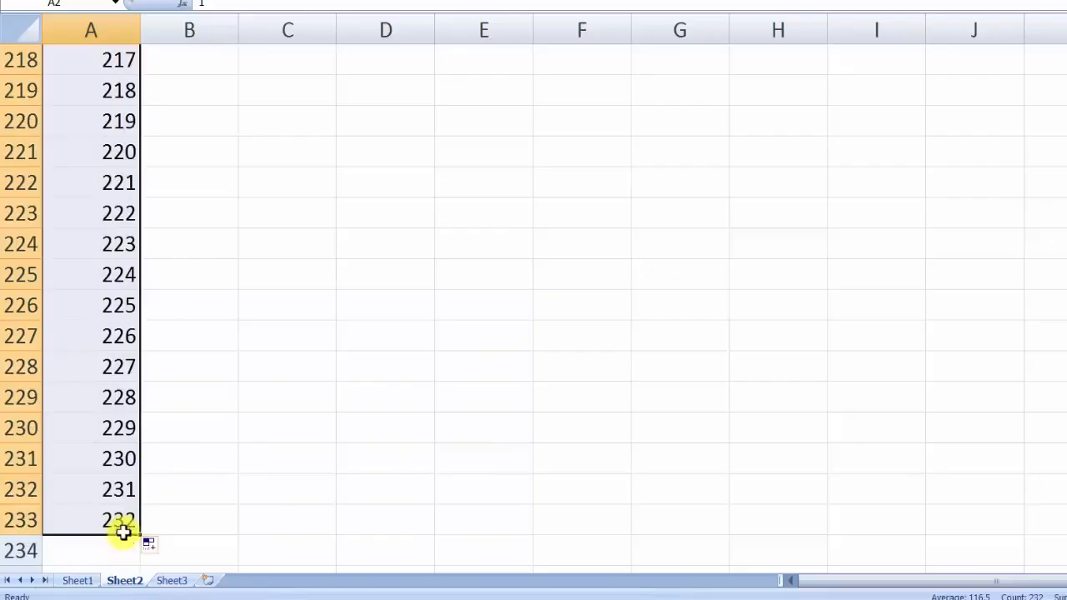
# Step: Clear all the filled serial numbers below the S.NO header in column A
pyautogui.scroll(4, 138, 519)
pyautogui.scroll(20, 138, 520)
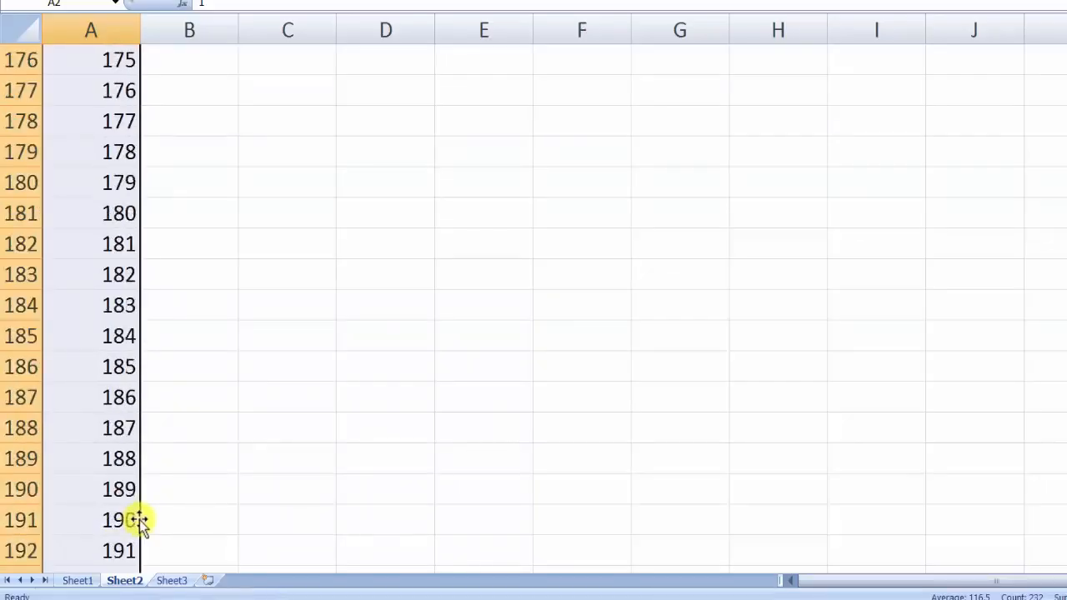
pyautogui.scroll(13, 139, 520)
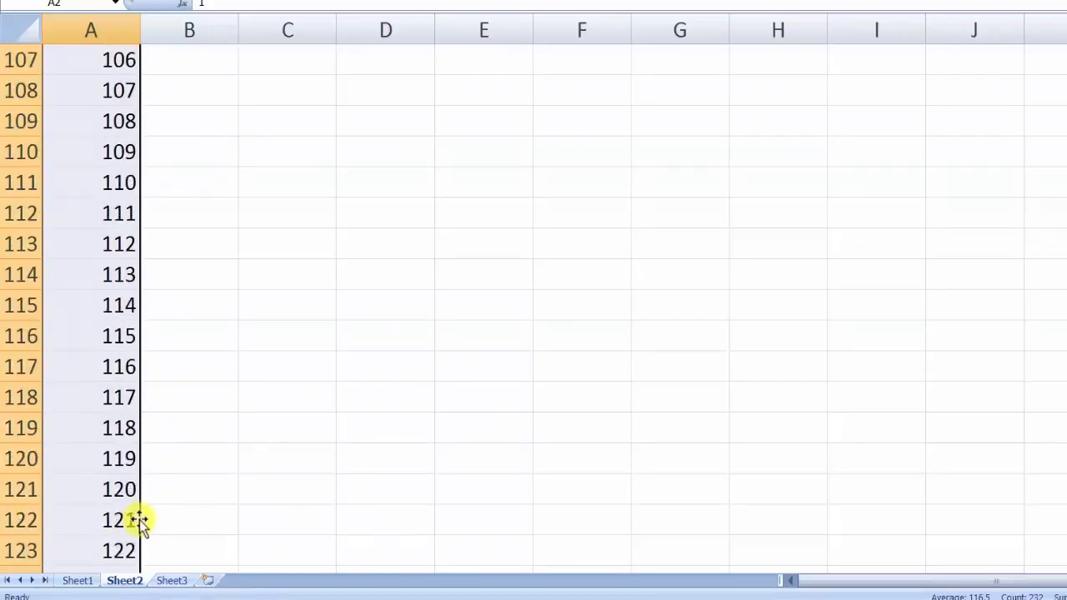
pyautogui.scroll(15, 138, 520)
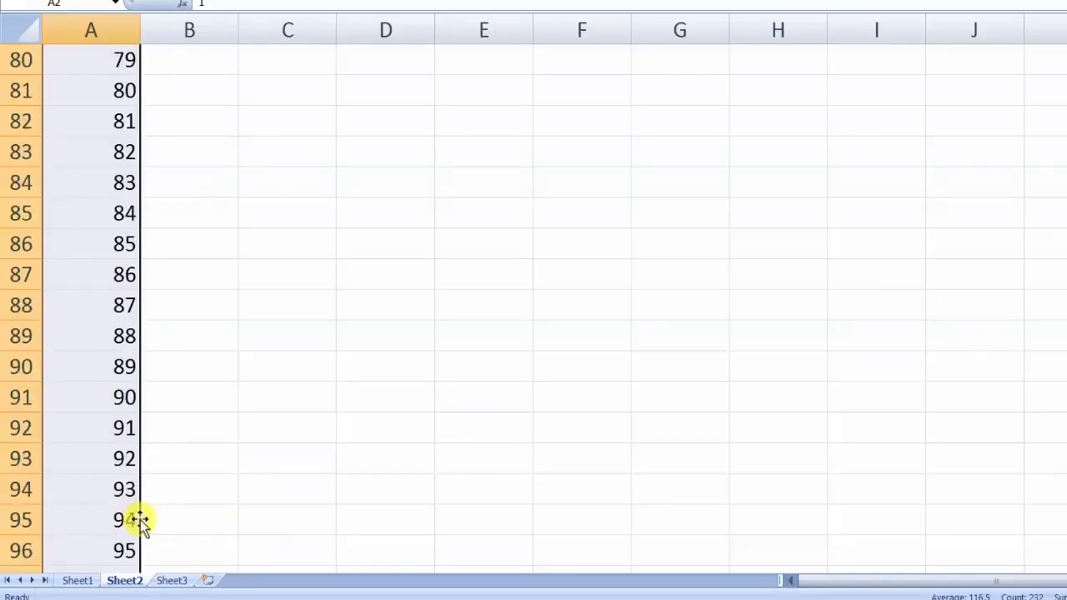
pyautogui.scroll(15, 139, 520)
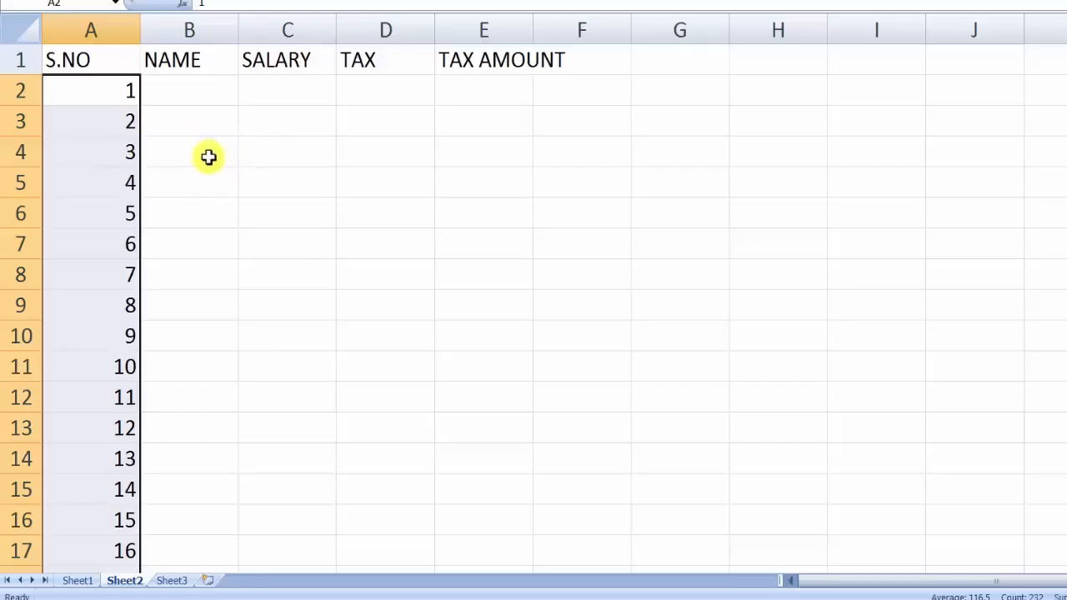
pyautogui.press('Delete')
pyautogui.click(91, 98)
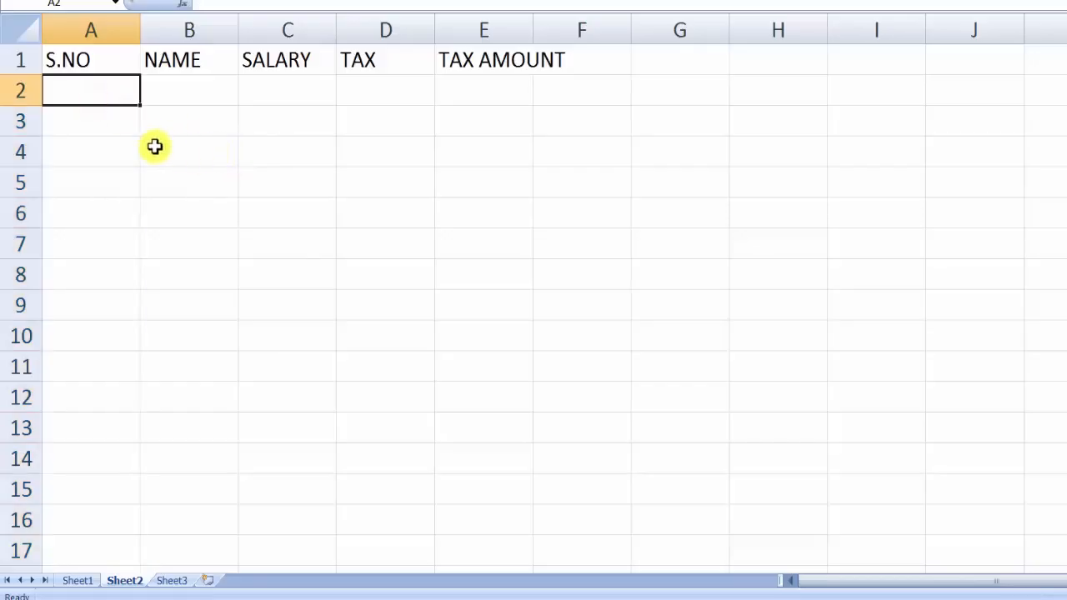
# Step: Enter the serial numbers 1 in A2 and 2 in A3
pyautogui.write('1')
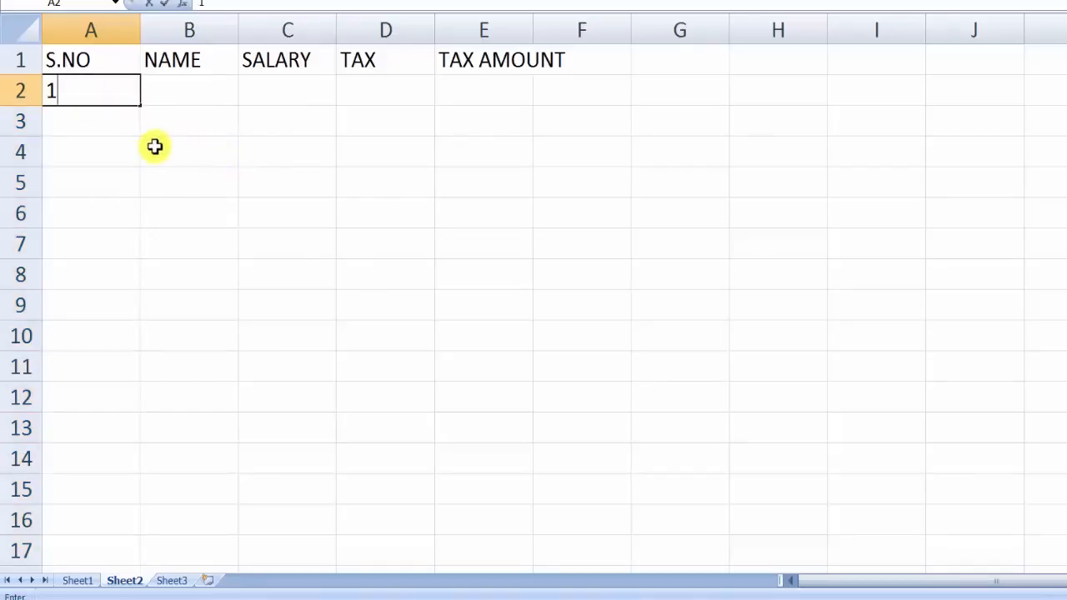
pyautogui.press('Return')
pyautogui.write('2')
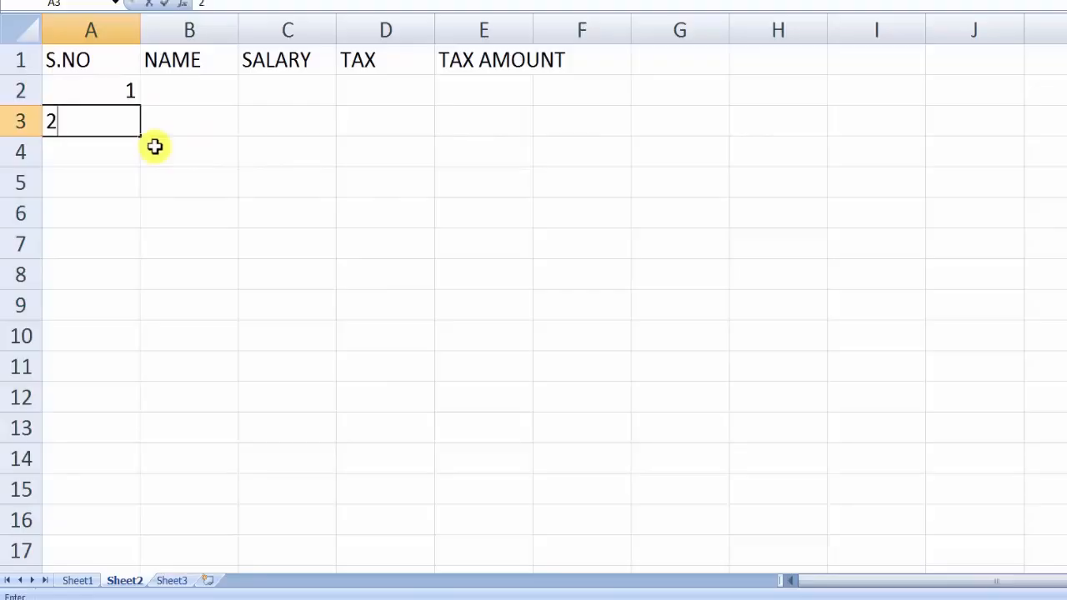
pyautogui.press('Return')
# Step: With A3 cleared, try filling the single value 1 from A2 down to A12, and undo the fill
pyautogui.click(112, 121)
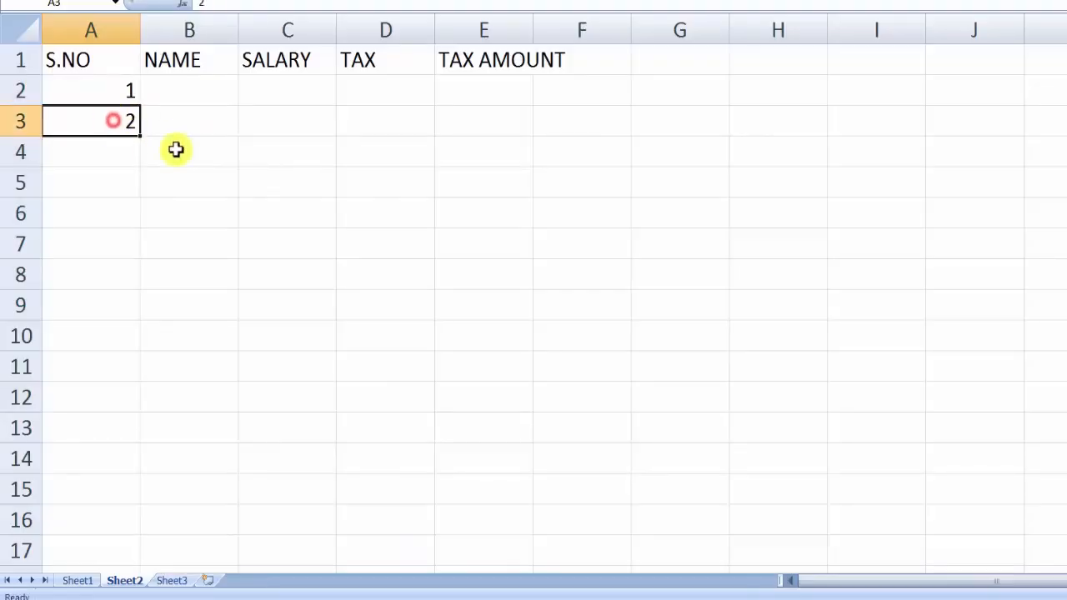
pyautogui.press('Delete')
pyautogui.click(95, 98)
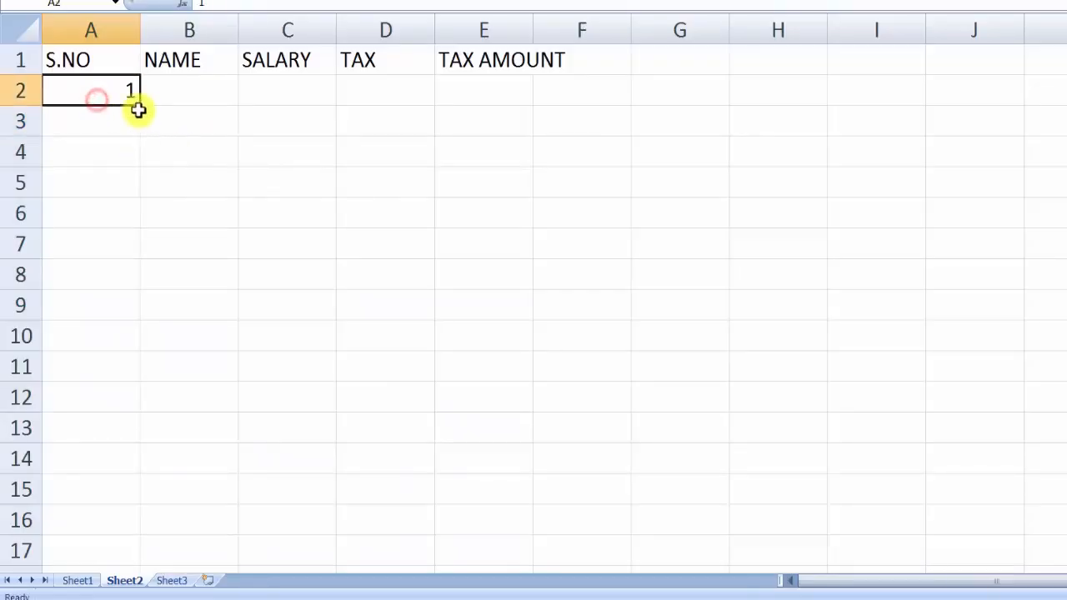
pyautogui.moveTo(142, 108); pyautogui.dragTo(140, 402)
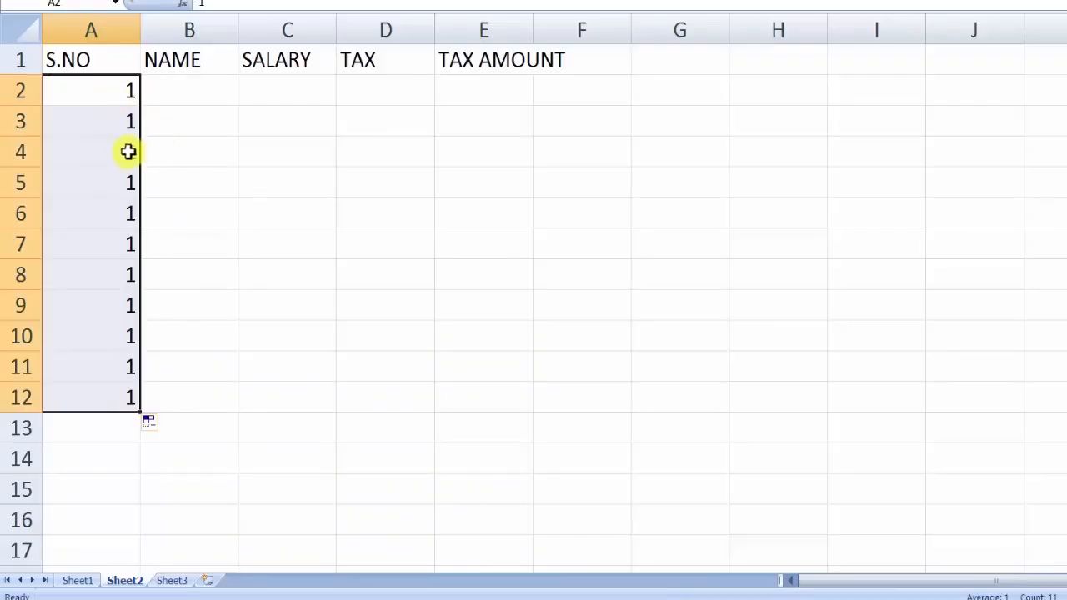
pyautogui.hotkey('ctrl', 'z')
# Step: Enter 2 in A3 and extend the 1, 2 series from A2:A3 down to 11 in A12
pyautogui.click(112, 129)
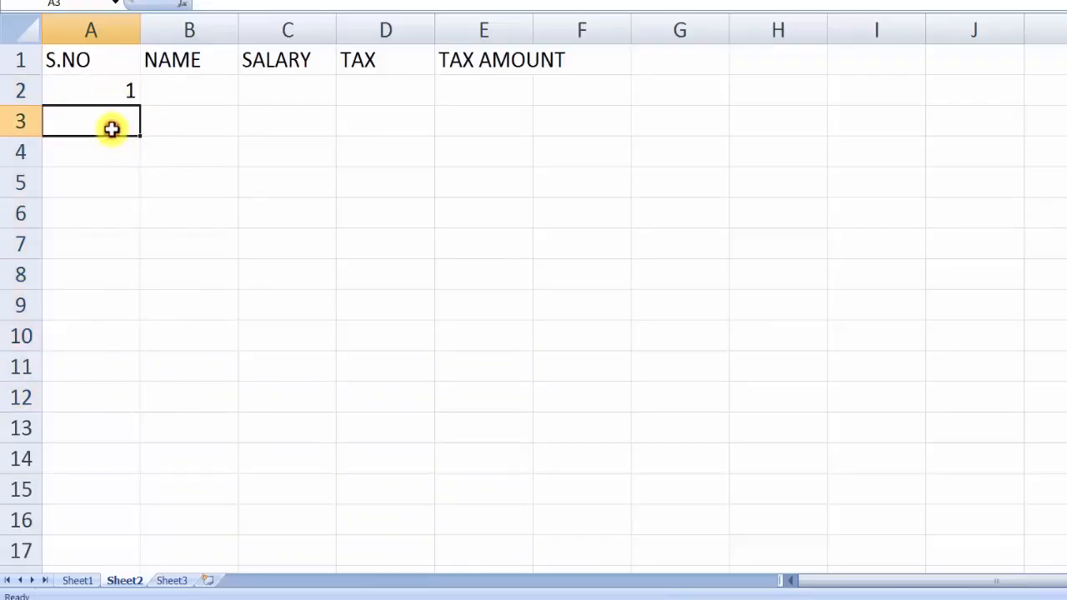
pyautogui.write('2')
pyautogui.press('Return')
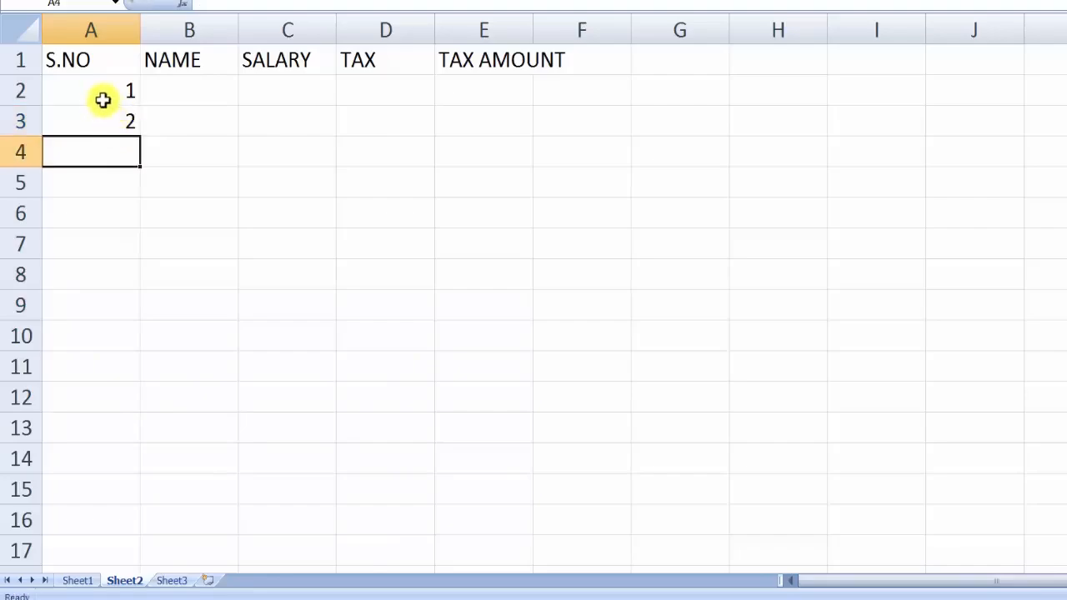
pyautogui.moveTo(96, 97); pyautogui.dragTo(94, 122)
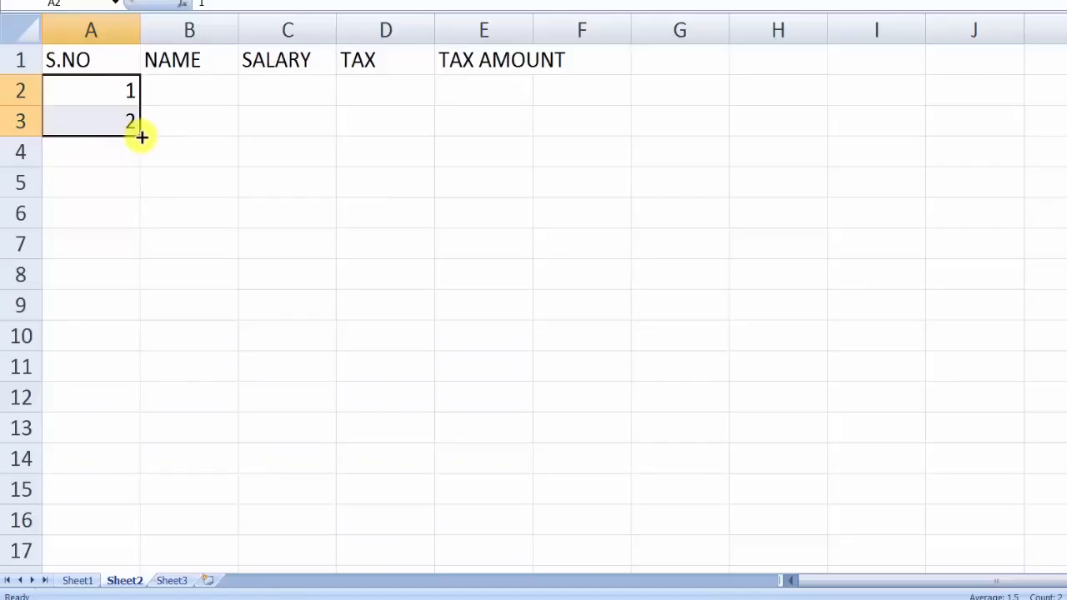
pyautogui.moveTo(141, 138); pyautogui.dragTo(141, 397)
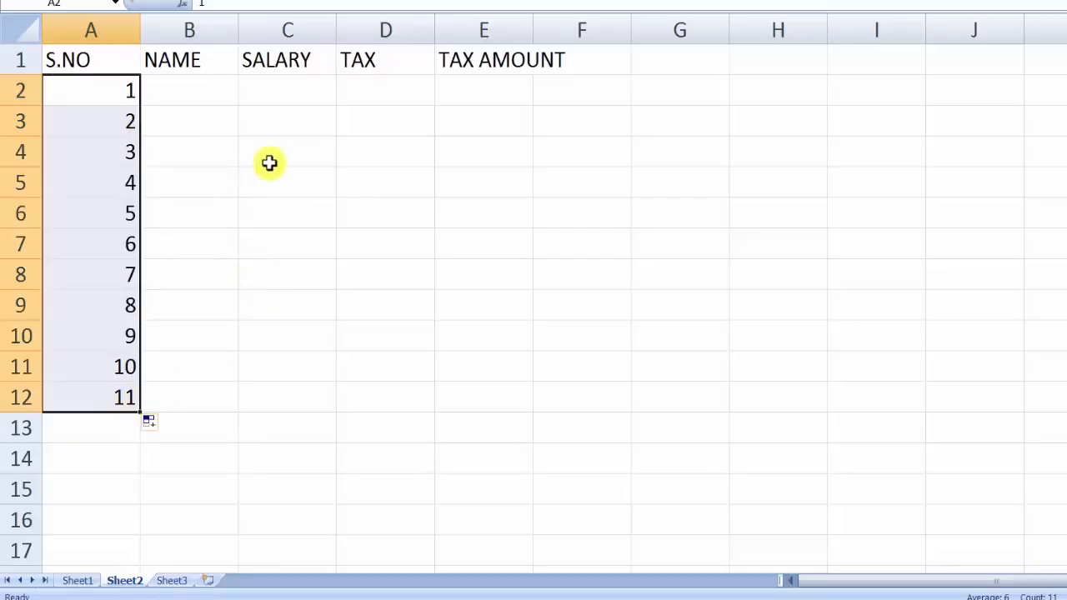
# Step: Enter 1 in C4 under SALARY and fill that single value down to C11
pyautogui.click(276, 154)
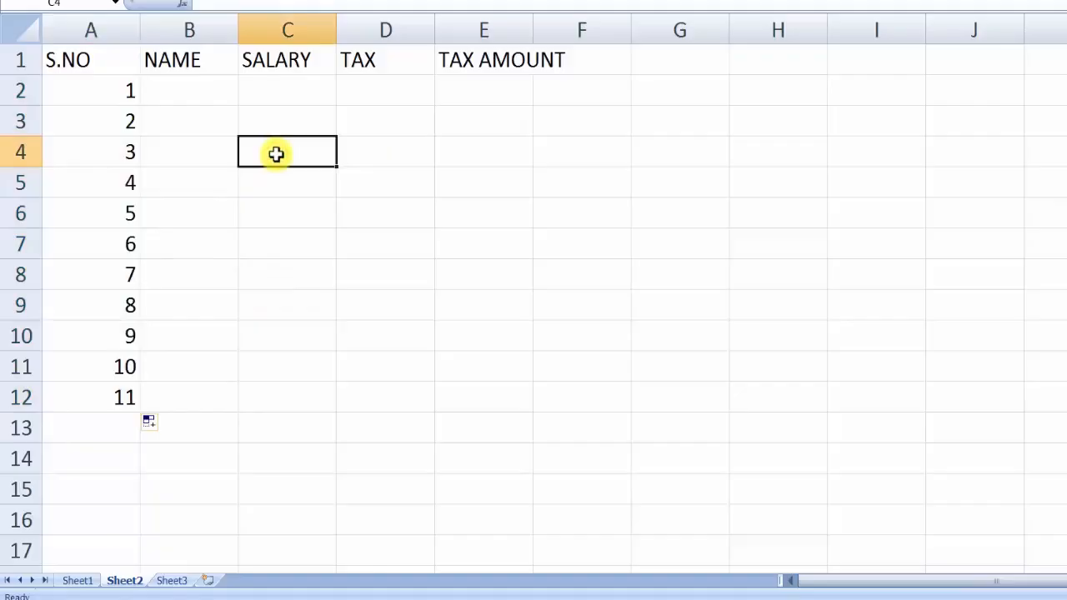
pyautogui.write('1')
pyautogui.press('Return')
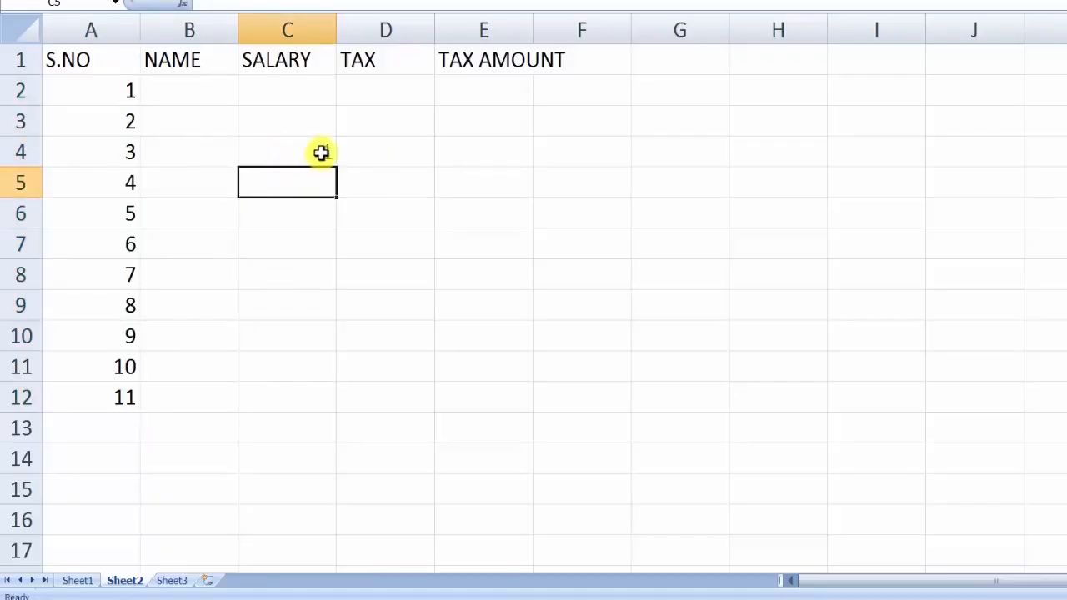
pyautogui.click(322, 151)
pyautogui.moveTo(337, 168); pyautogui.dragTo(329, 371)
pyautogui.click(309, 150)
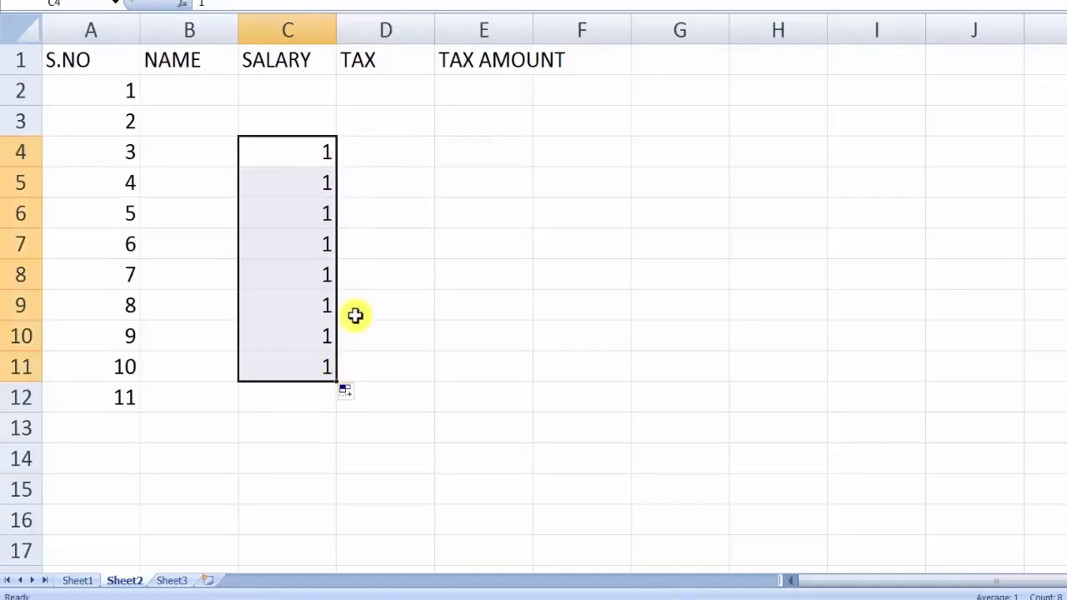
# Step: Enter 1 in D4 under TAX, fill it as an incrementing series down to D12, and refill C4 the same way down to C11
pyautogui.click(360, 152)
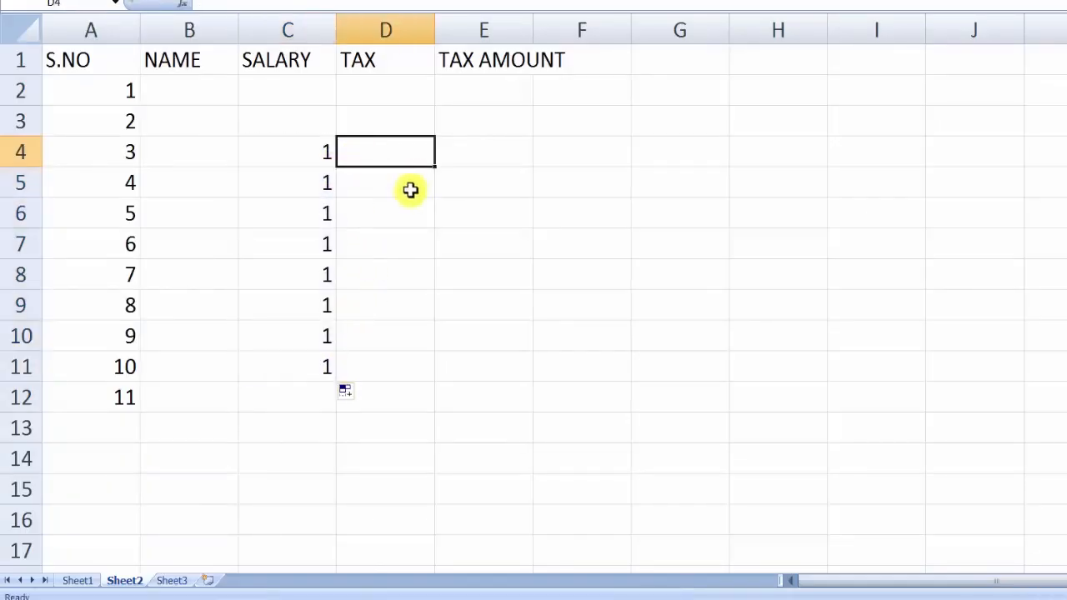
pyautogui.write('1')
pyautogui.press('Return')
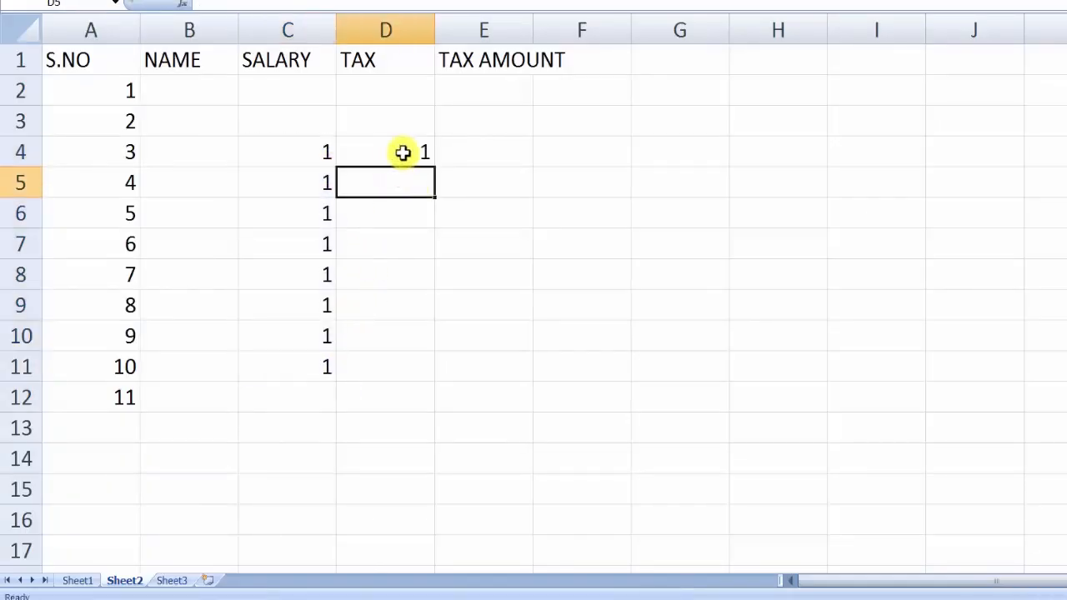
pyautogui.click(405, 153)
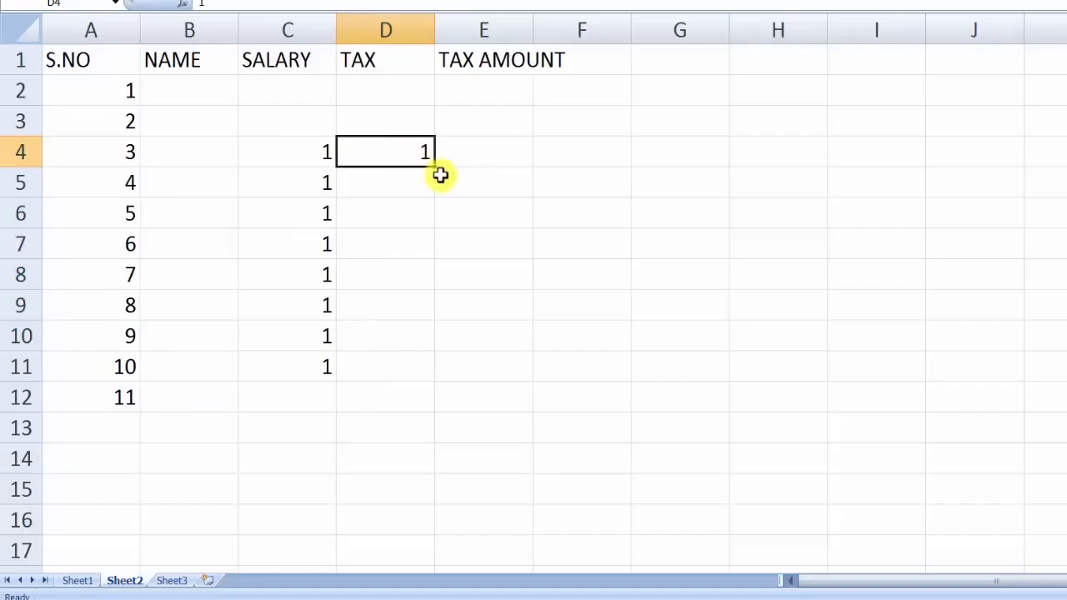
pyautogui.moveTo(436, 167); pyautogui.dragTo(416, 420)
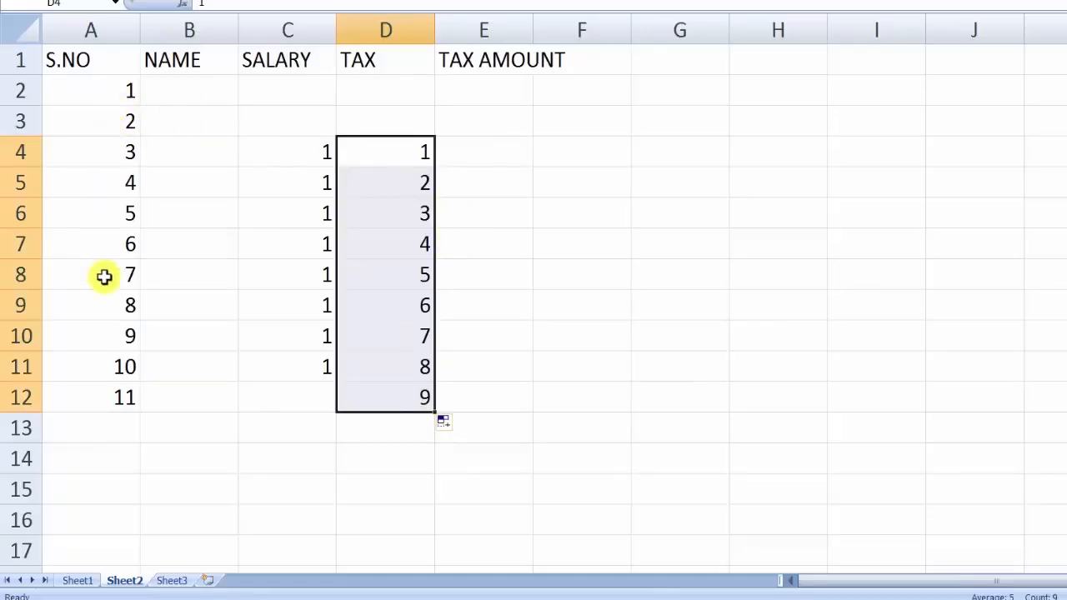
pyautogui.click(293, 150)
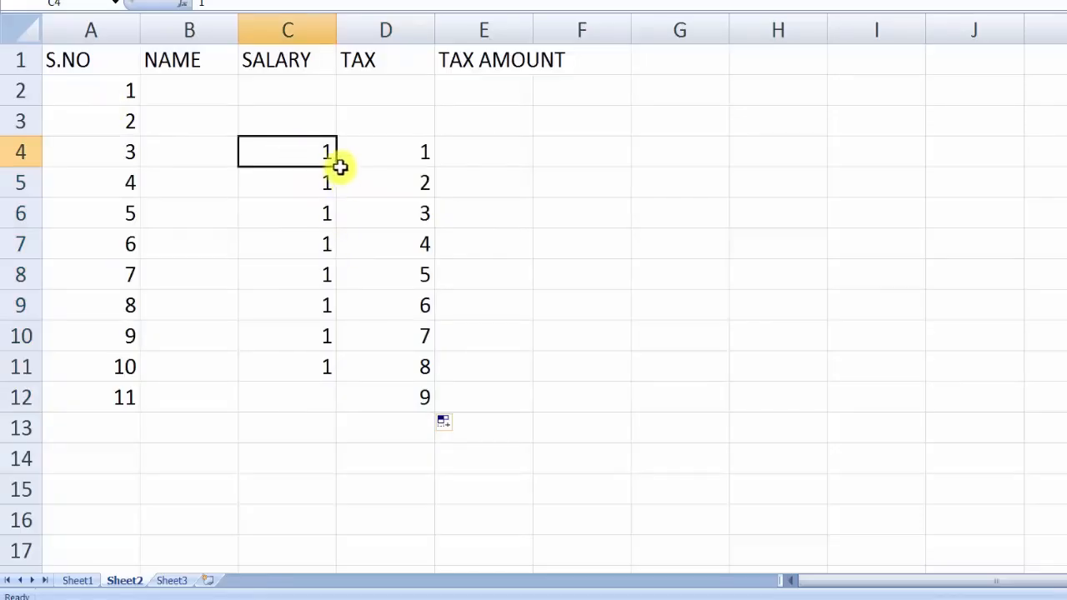
pyautogui.moveTo(337, 166); pyautogui.dragTo(317, 380)
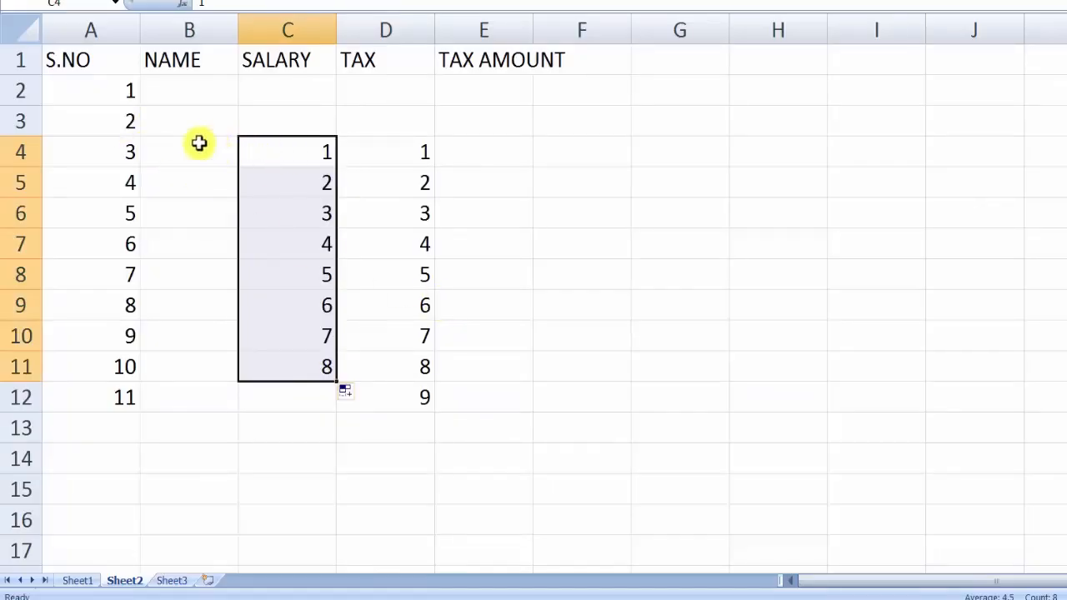
# Step: Clear the trial values from the range B3:F13, leaving the headings and serial numbers in place
pyautogui.moveTo(179, 129); pyautogui.dragTo(542, 431)
pyautogui.press('Delete')
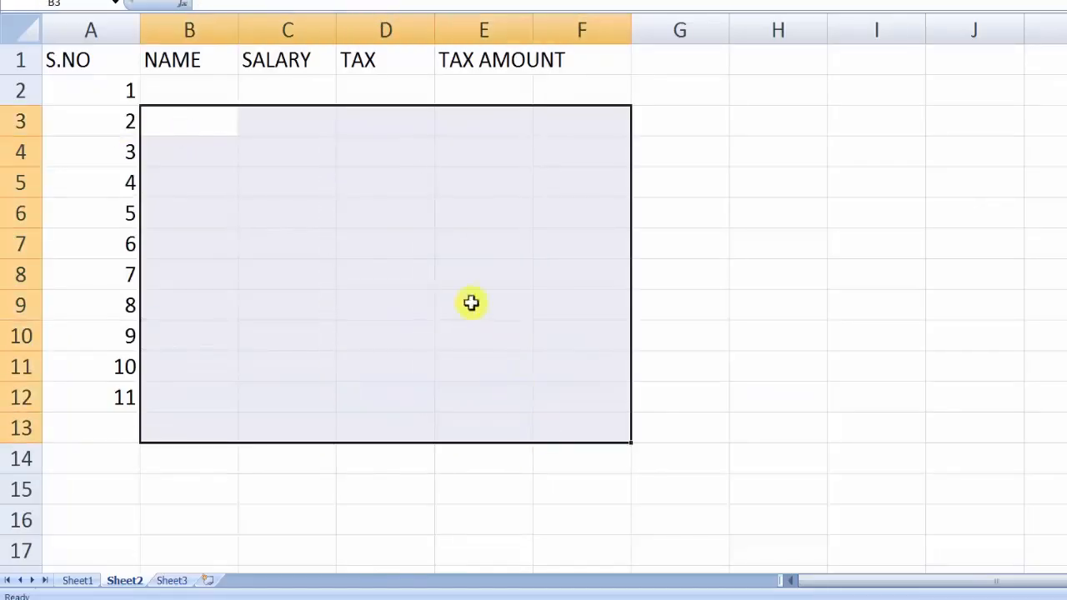
pyautogui.click(212, 150)
pyautogui.click(200, 129)
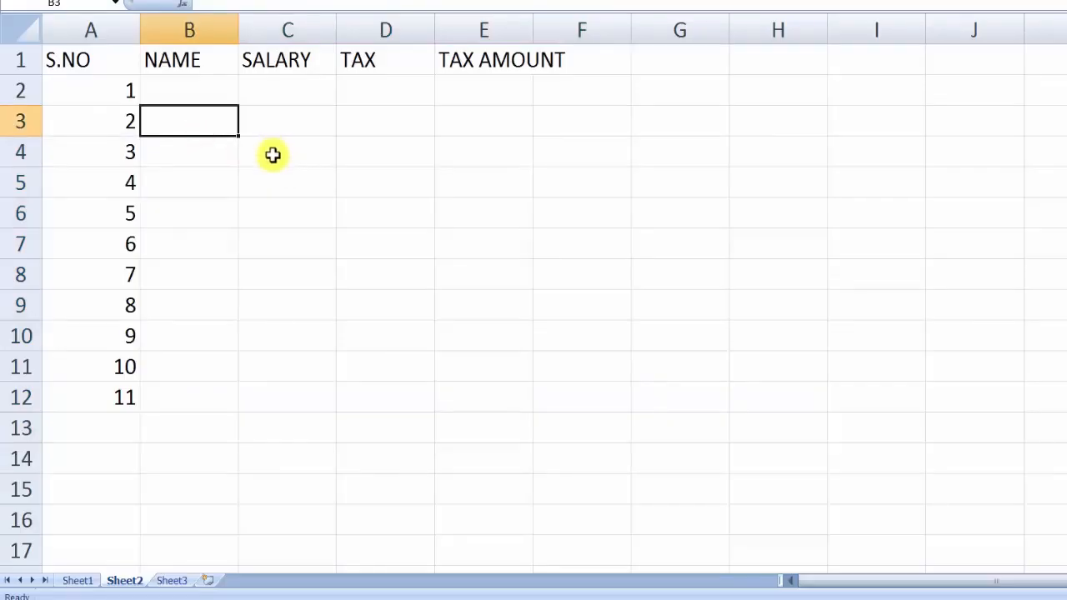
# Step: Enter 1 in C4 and 3 in C5 under SALARY and extend the pair as a series down to 21 in C14
pyautogui.click(269, 153)
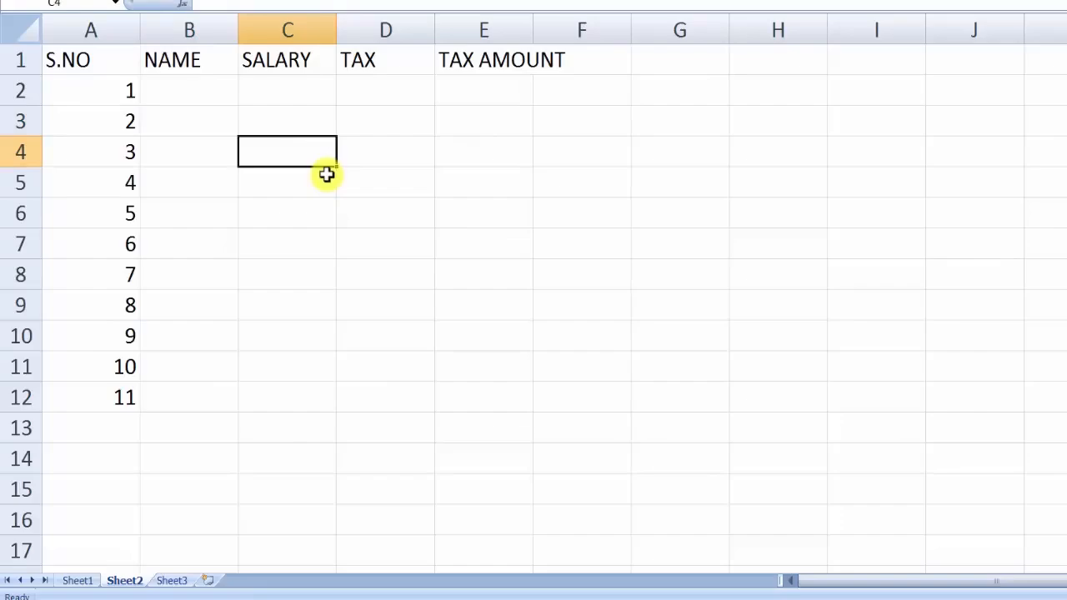
pyautogui.write('1')
pyautogui.press('Return')
pyautogui.write('2')
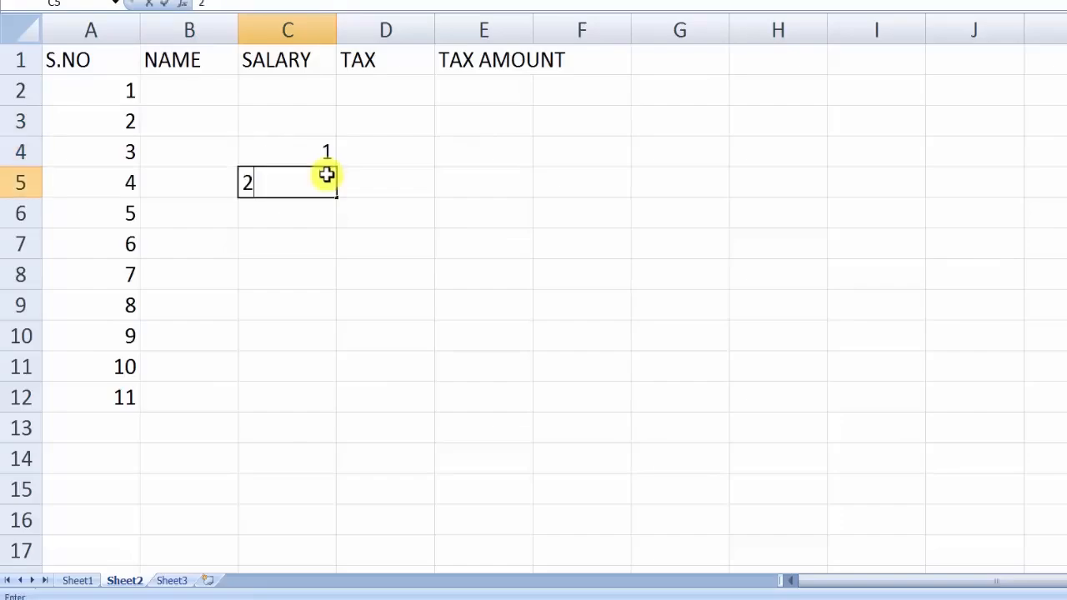
pyautogui.press('Return')
pyautogui.click(318, 182)
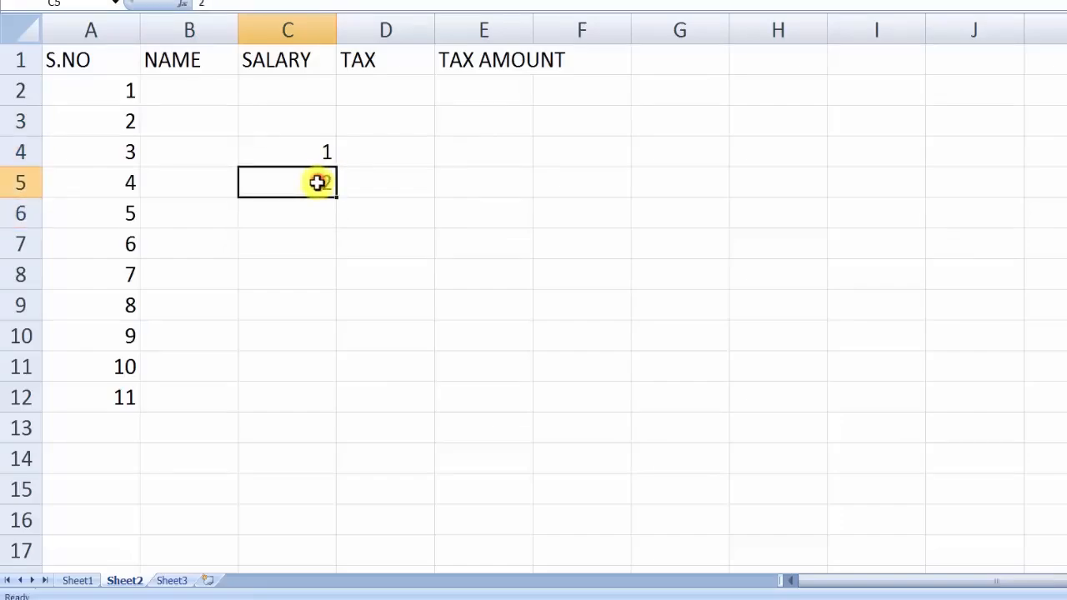
pyautogui.write('3')
pyautogui.press('Return')
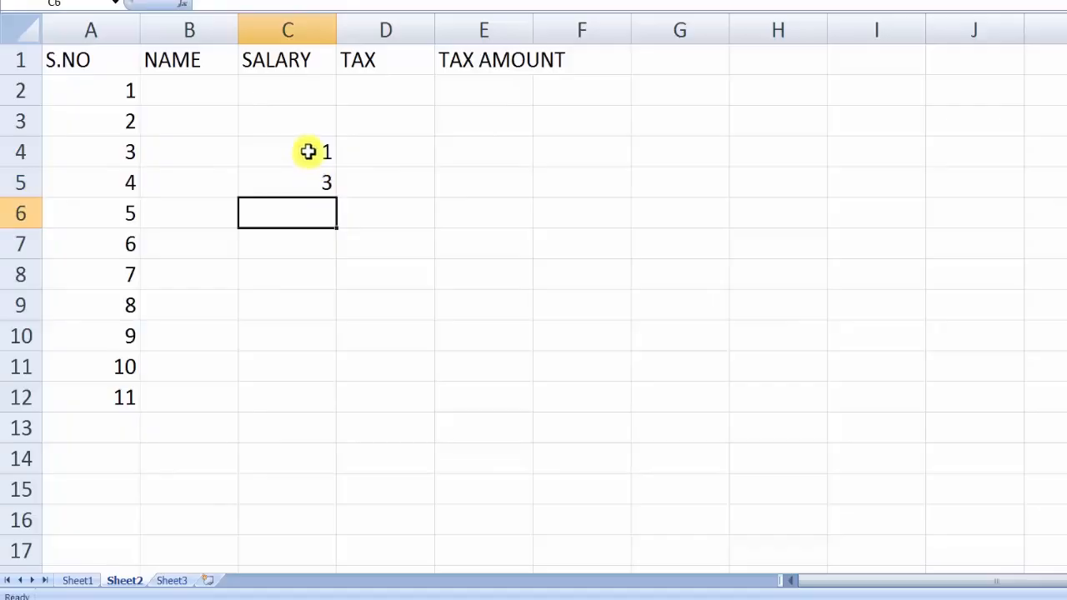
pyautogui.moveTo(309, 150); pyautogui.dragTo(305, 181)
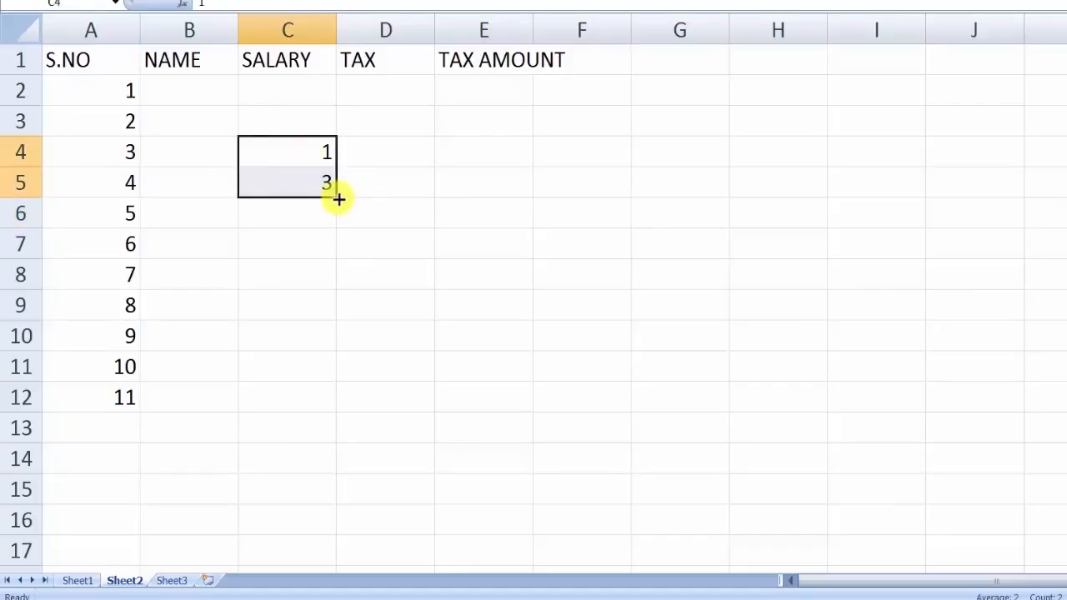
pyautogui.moveTo(338, 199); pyautogui.dragTo(334, 483)
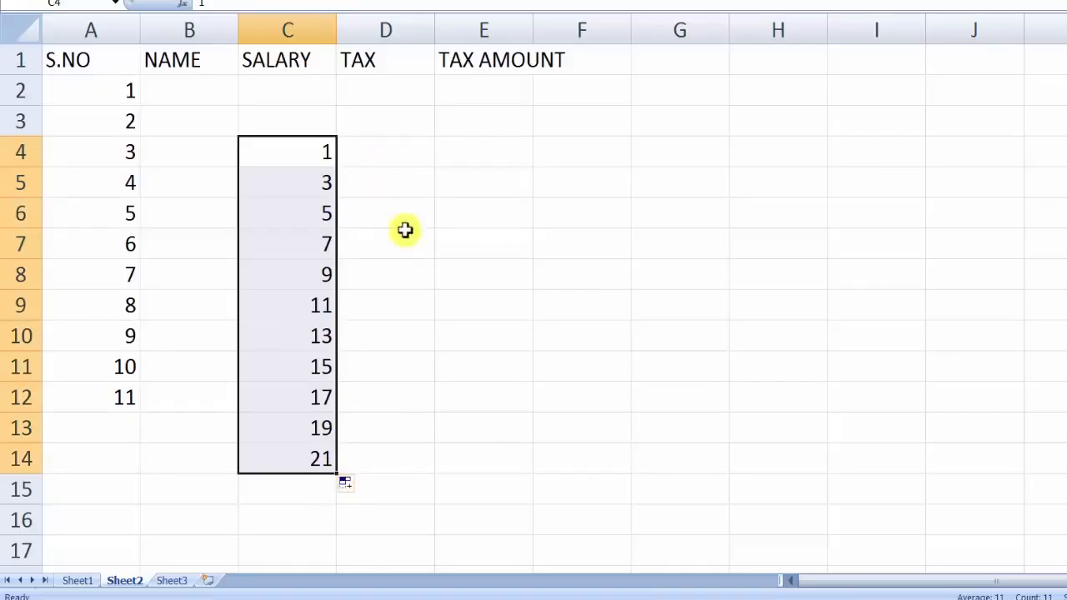
# Step: Enter 2 in D4 and 4 in D5 under TAX and extend the pair as a series down to 22 in D14
pyautogui.click(369, 159)
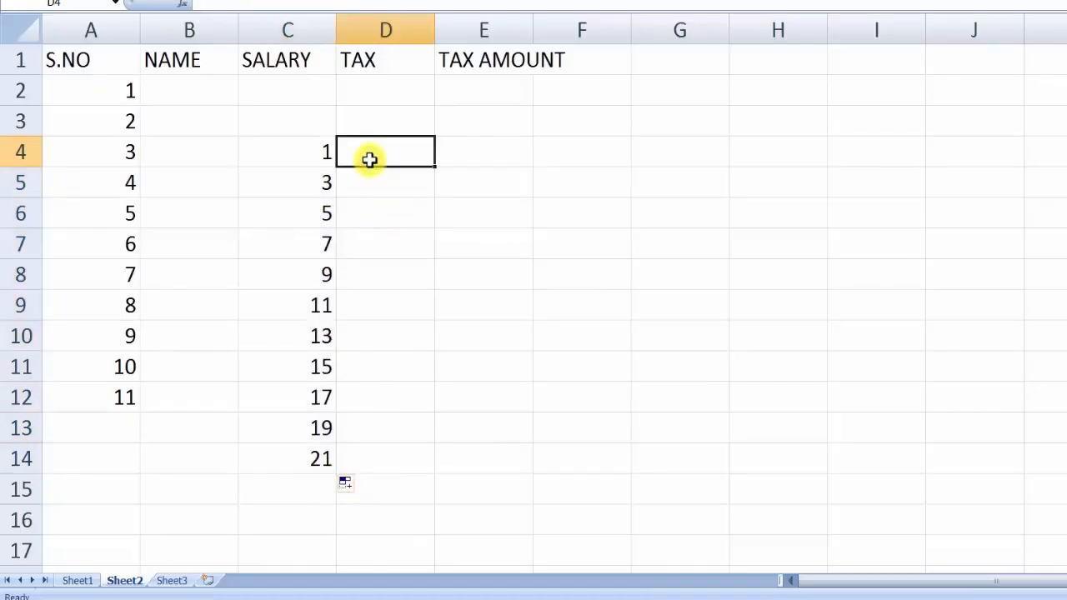
pyautogui.write('2')
pyautogui.press('Return')
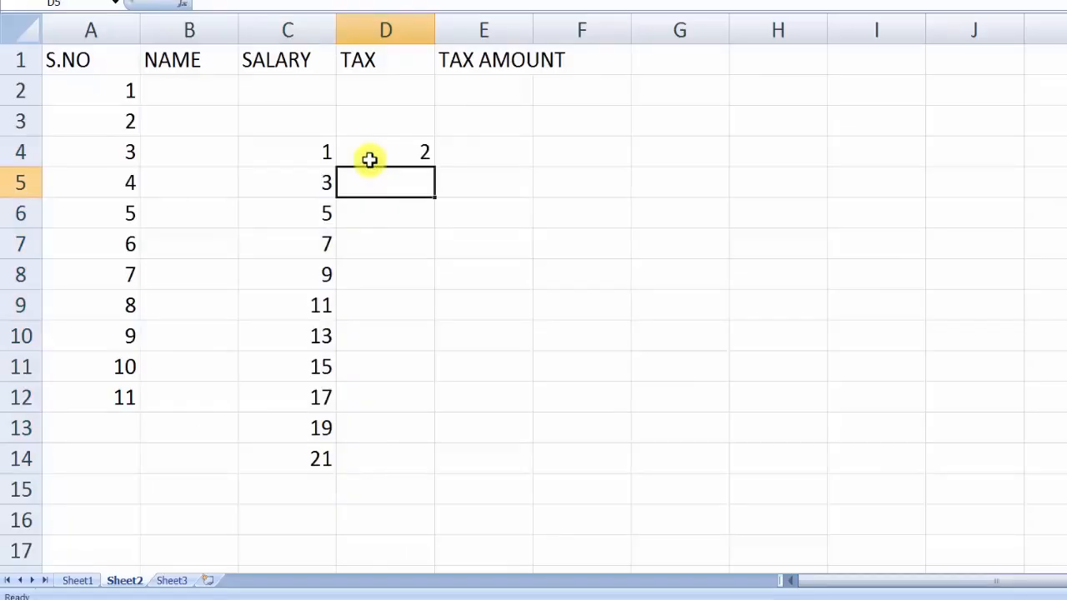
pyautogui.write('4')
pyautogui.press('Return')
pyautogui.moveTo(392, 160); pyautogui.dragTo(395, 186)
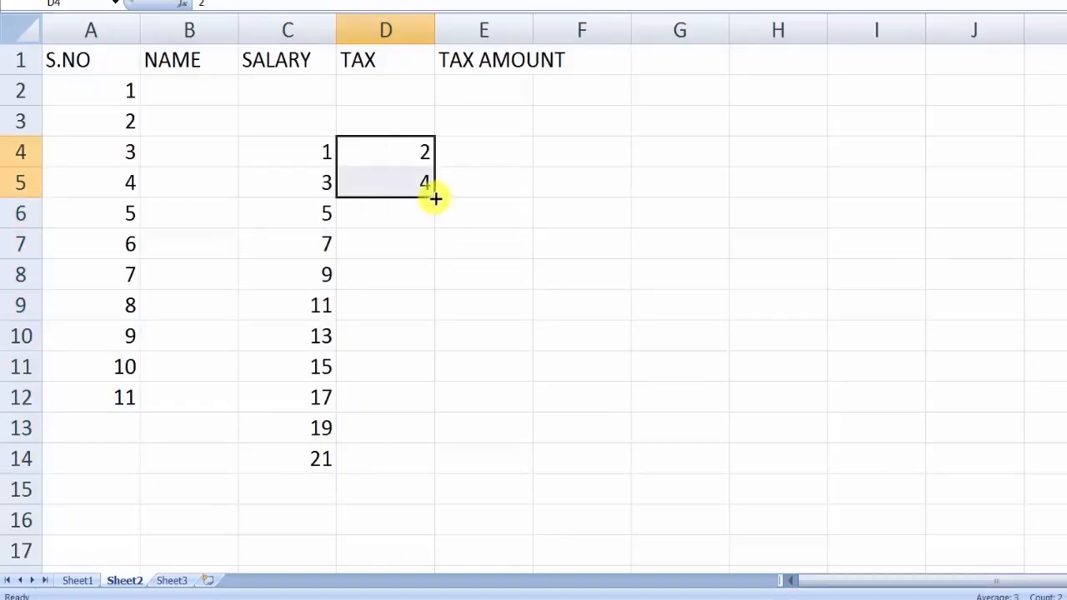
pyautogui.moveTo(435, 198); pyautogui.dragTo(435, 198)
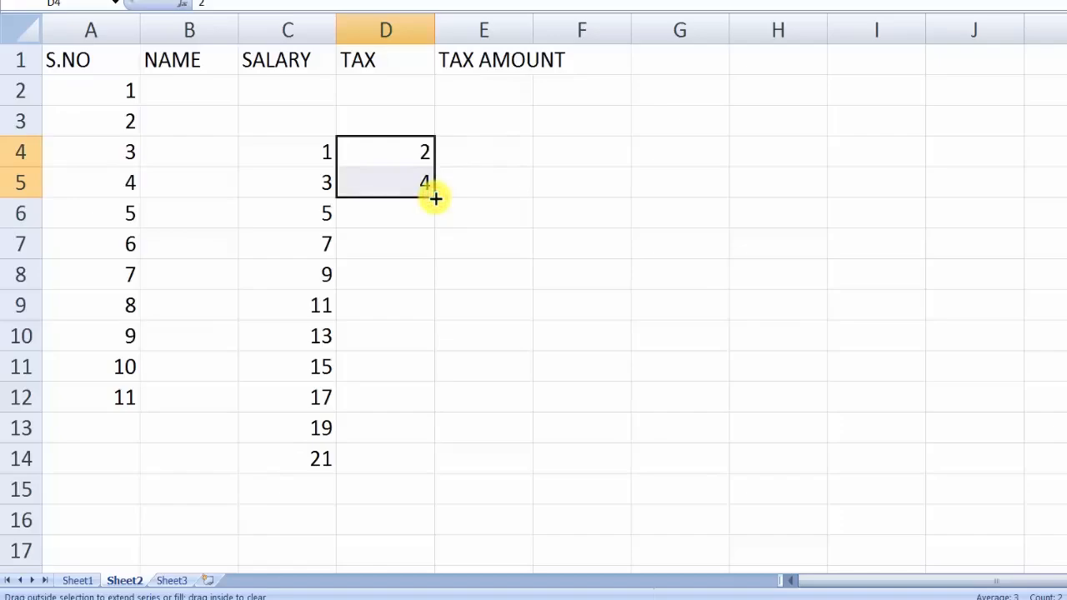
pyautogui.moveTo(435, 205); pyautogui.dragTo(437, 472)
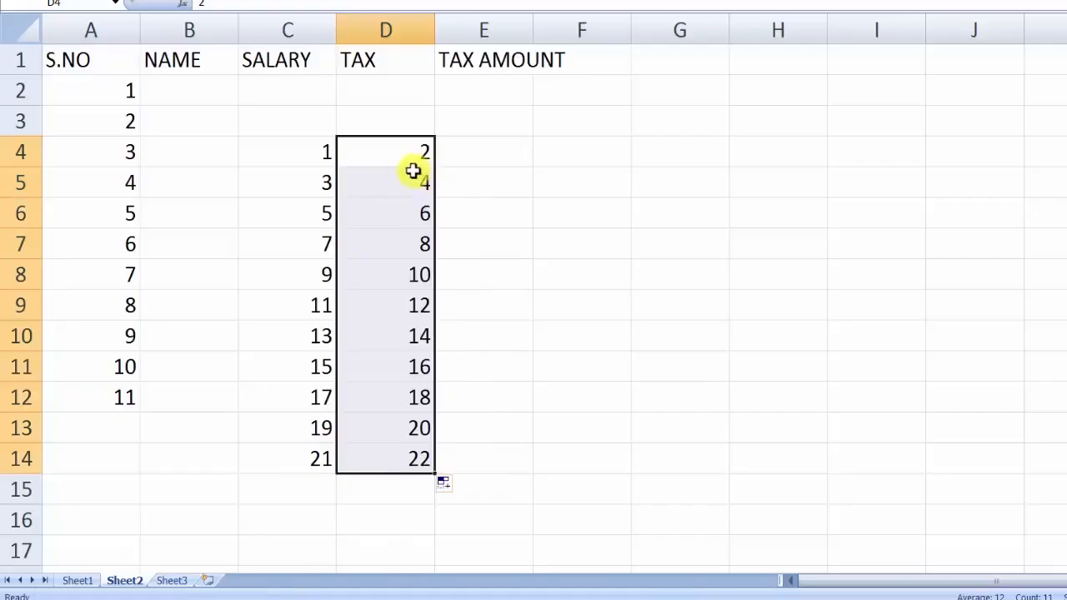
# Step: Enter 1 in E4 and 5 in E5 under TAX AMOUNT and extend the pair as a series down to 41 in E14
pyautogui.click(481, 159)
pyautogui.write('1')
pyautogui.press('Return')
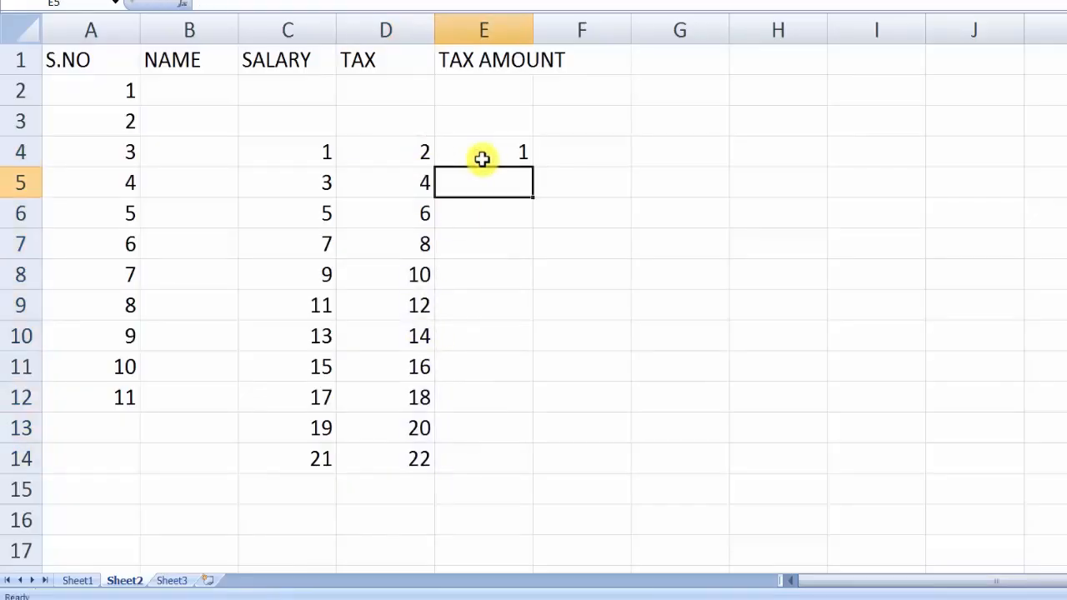
pyautogui.write('5')
pyautogui.press('Return')
pyautogui.click(478, 150)
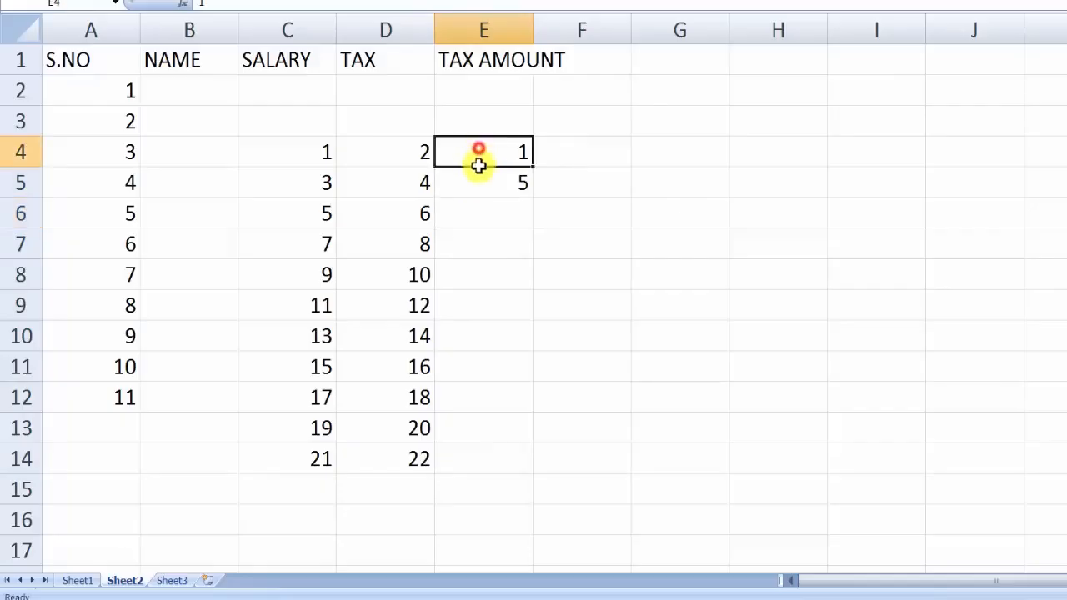
pyautogui.moveTo(478, 165); pyautogui.dragTo(500, 459)
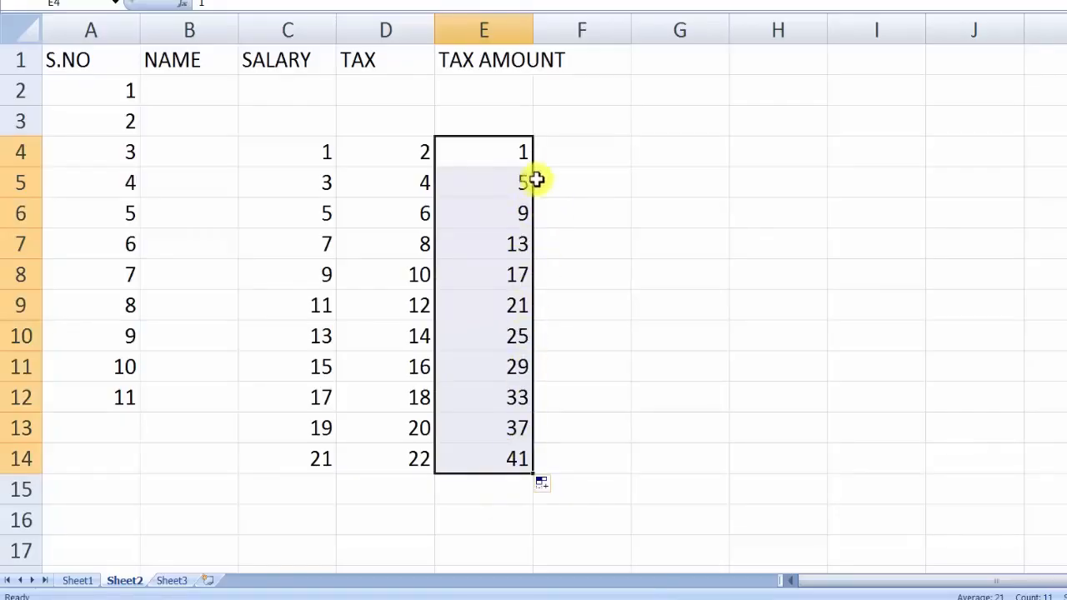
# Step: Enter SUNDAY in F4 and fill the weekday names down to TUESDAY in F13
pyautogui.click(571, 153)
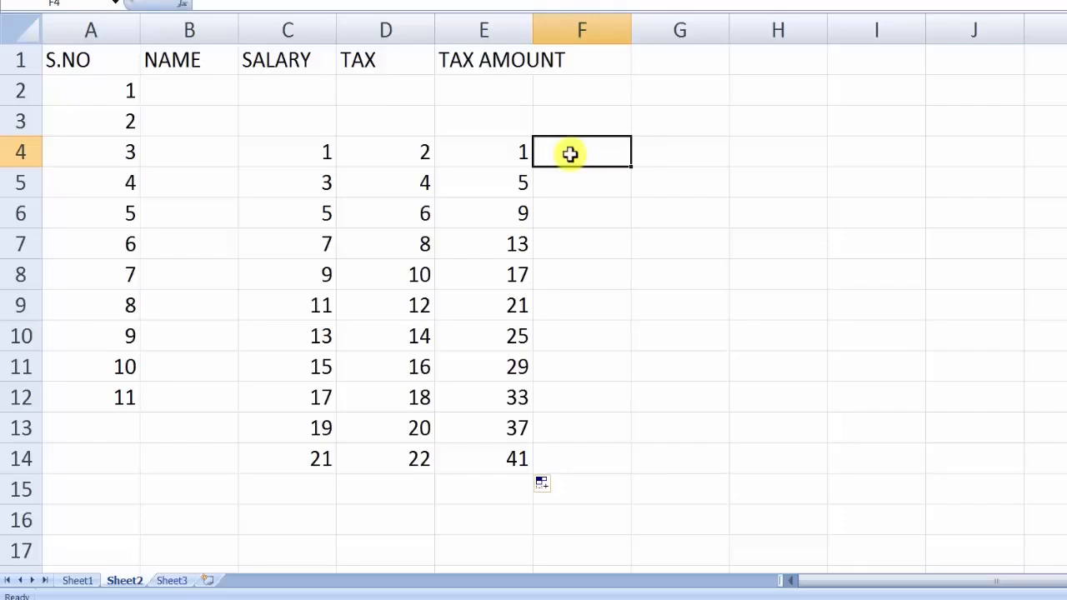
pyautogui.write('SUND')
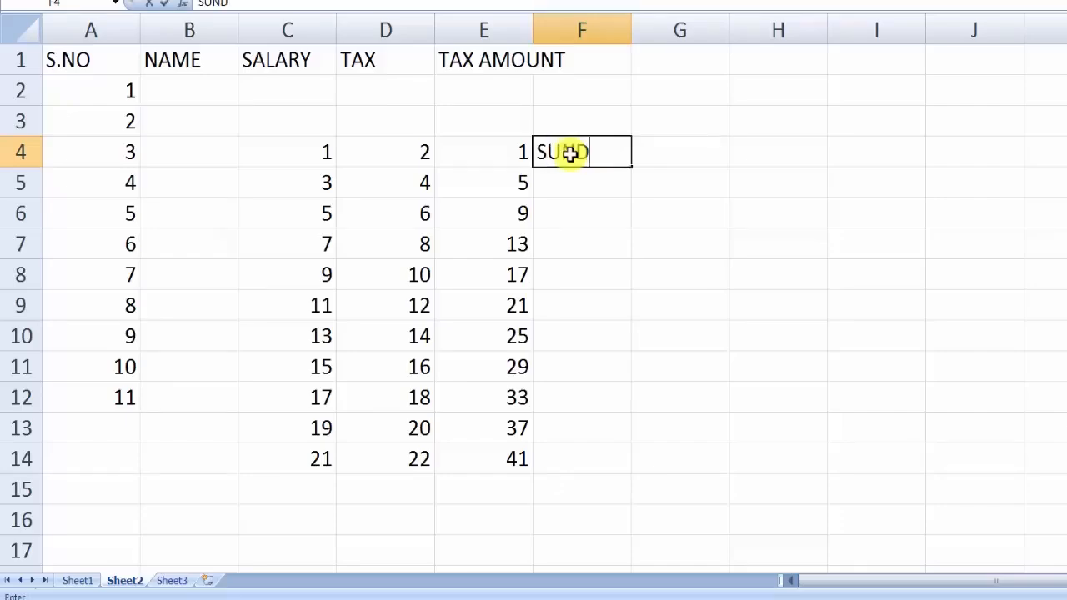
pyautogui.write('AY')
pyautogui.press('Return')
pyautogui.click(570, 153)
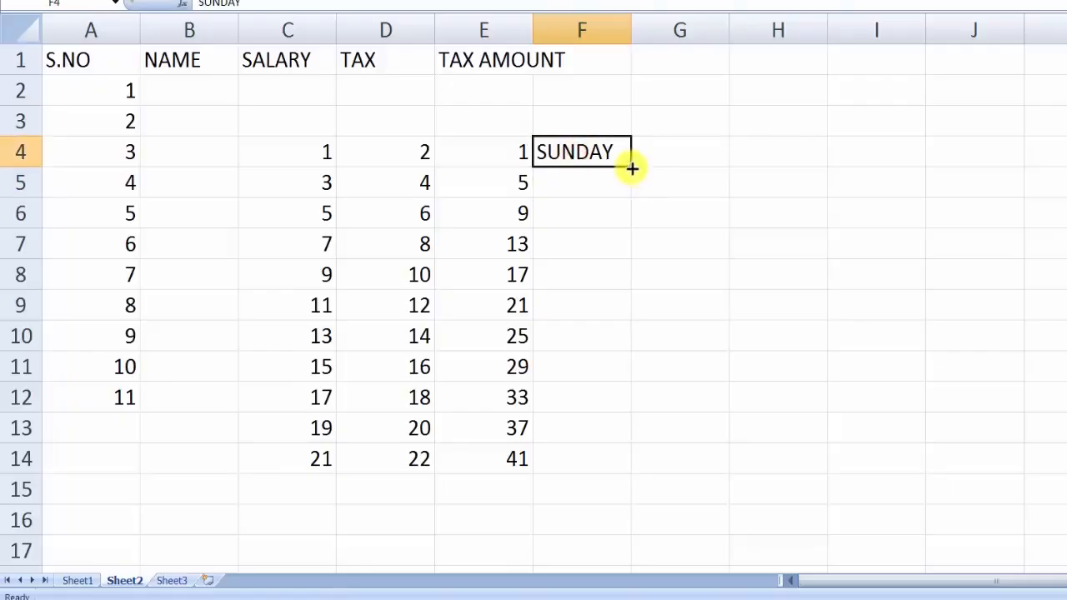
pyautogui.moveTo(632, 169); pyautogui.dragTo(611, 440)
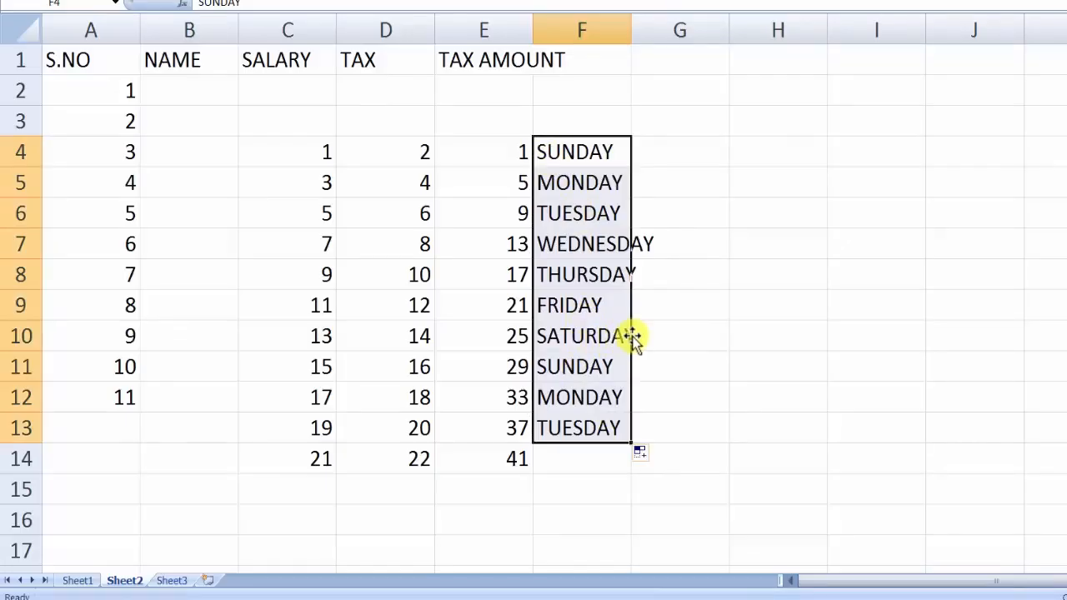
# Step: Enter the abbreviation SUN in G4 and fill the short weekday names down to TUE in G13
pyautogui.click(682, 159)
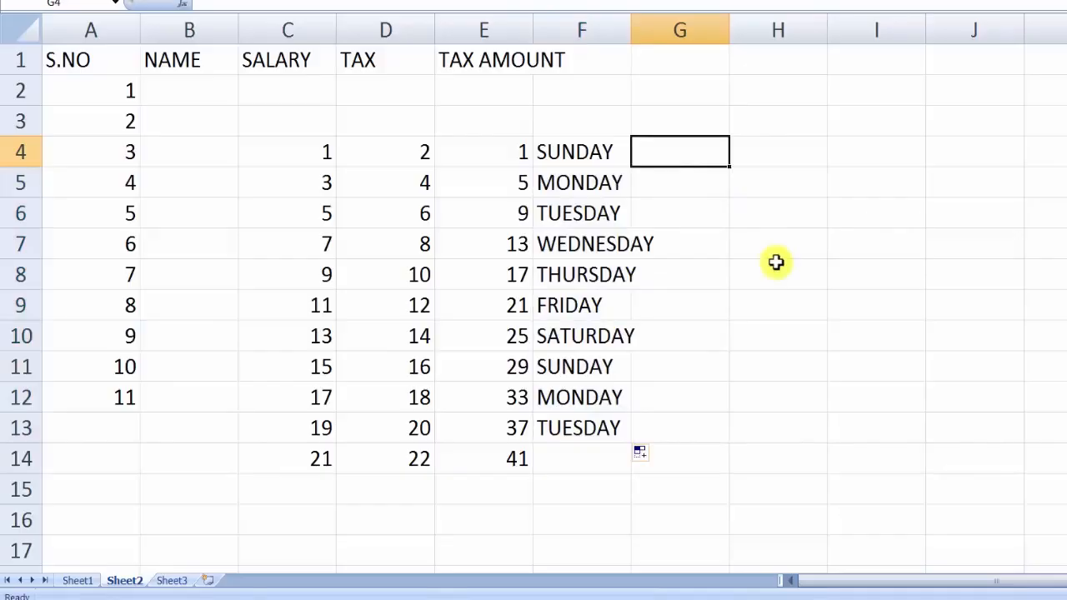
pyautogui.write('SUN')
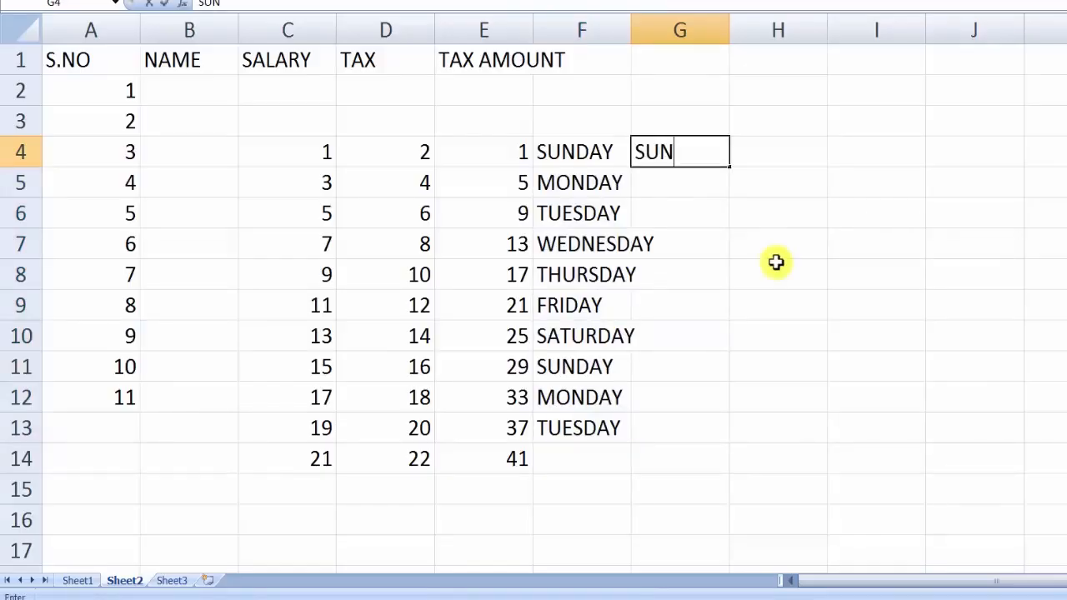
pyautogui.press('Return')
pyautogui.click(671, 155)
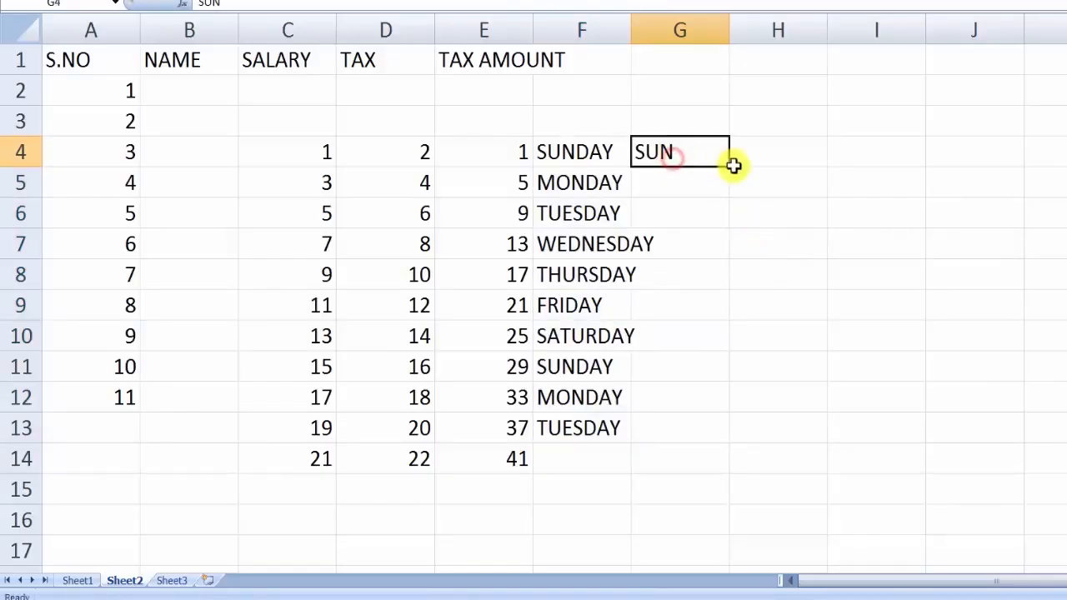
pyautogui.moveTo(731, 169); pyautogui.dragTo(714, 443)
# Step: Enter JANUARY in H4 and fill the month names down to OCTOBER in H13
pyautogui.click(782, 156)
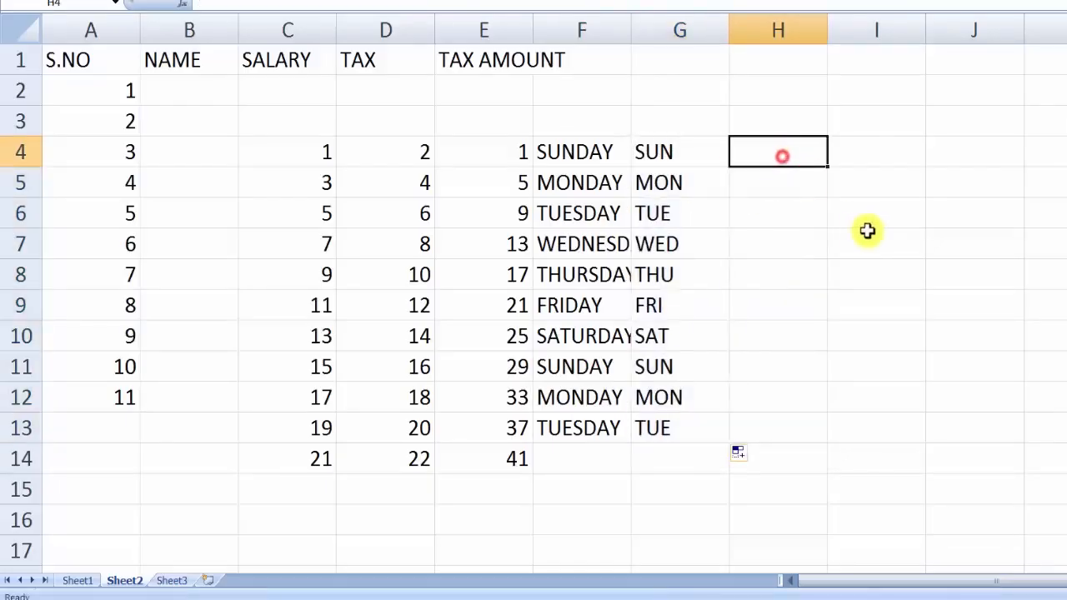
pyautogui.write('JANUARY')
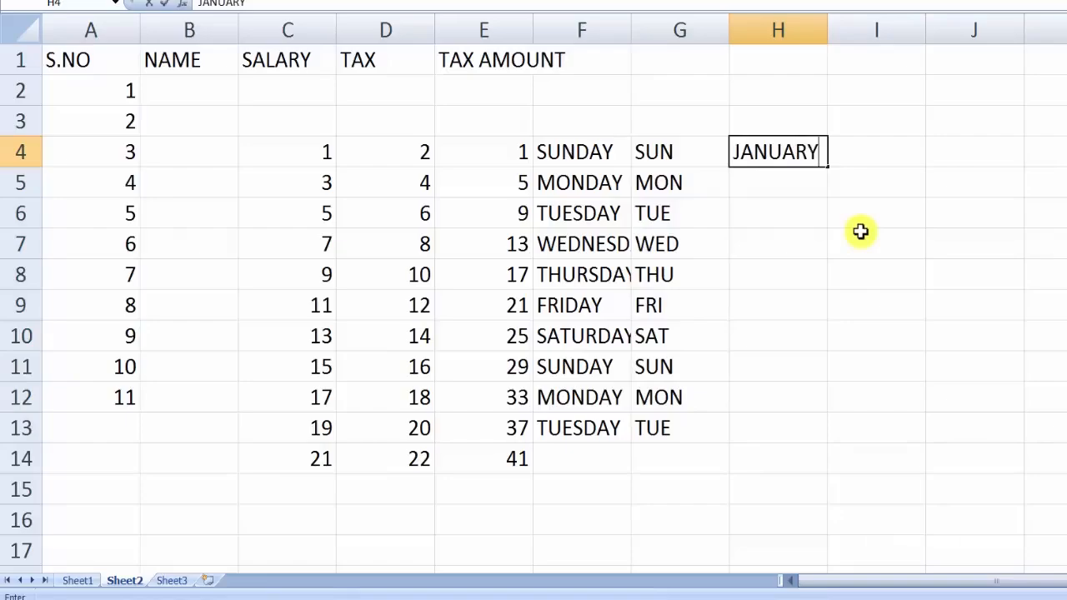
pyautogui.press('Return')
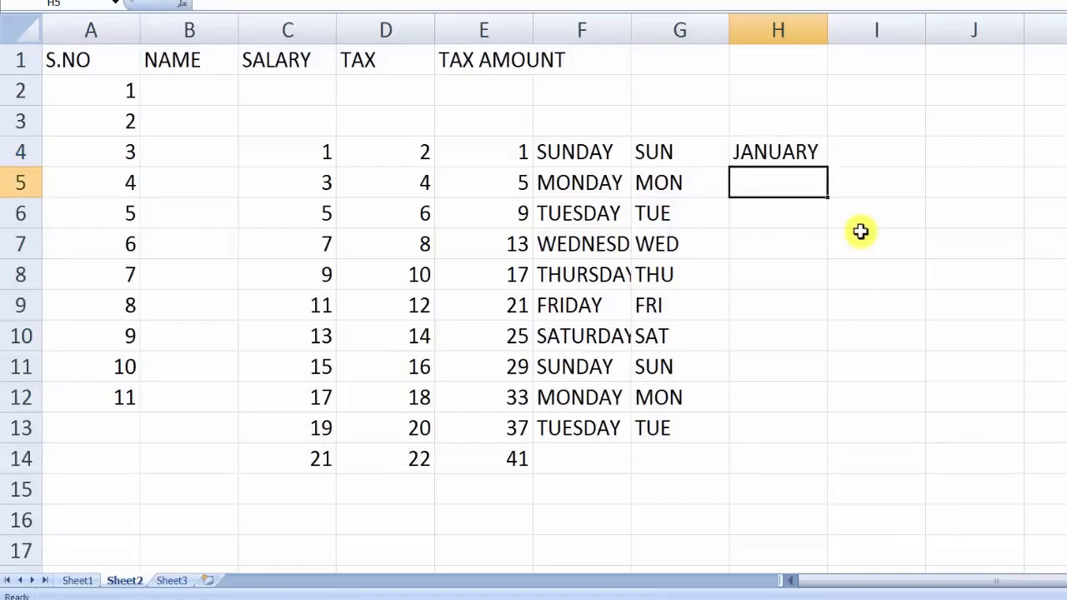
pyautogui.click(803, 160)
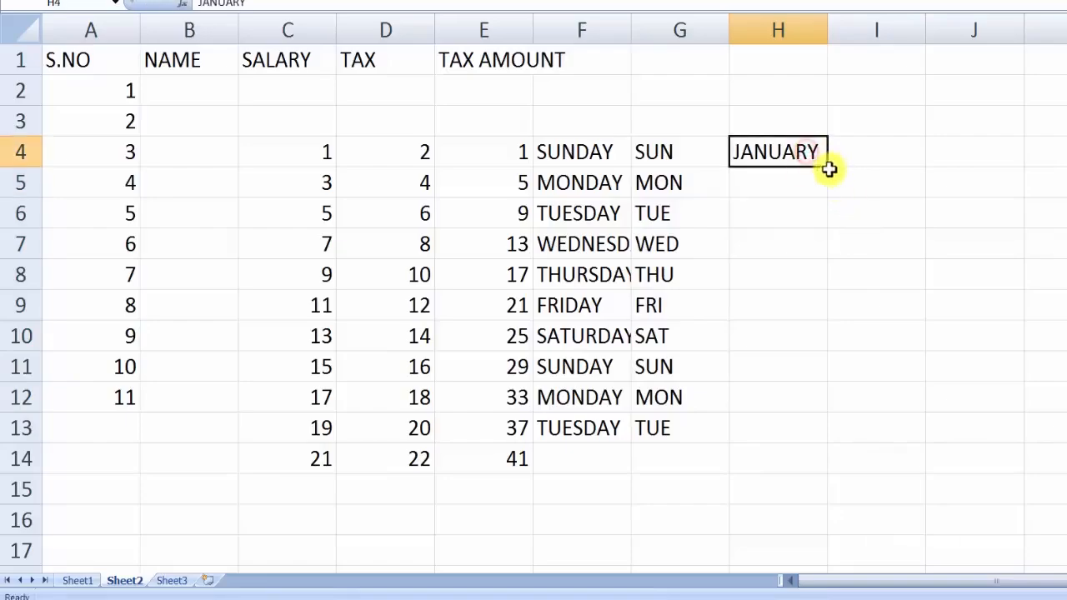
pyautogui.moveTo(825, 168); pyautogui.dragTo(767, 441)
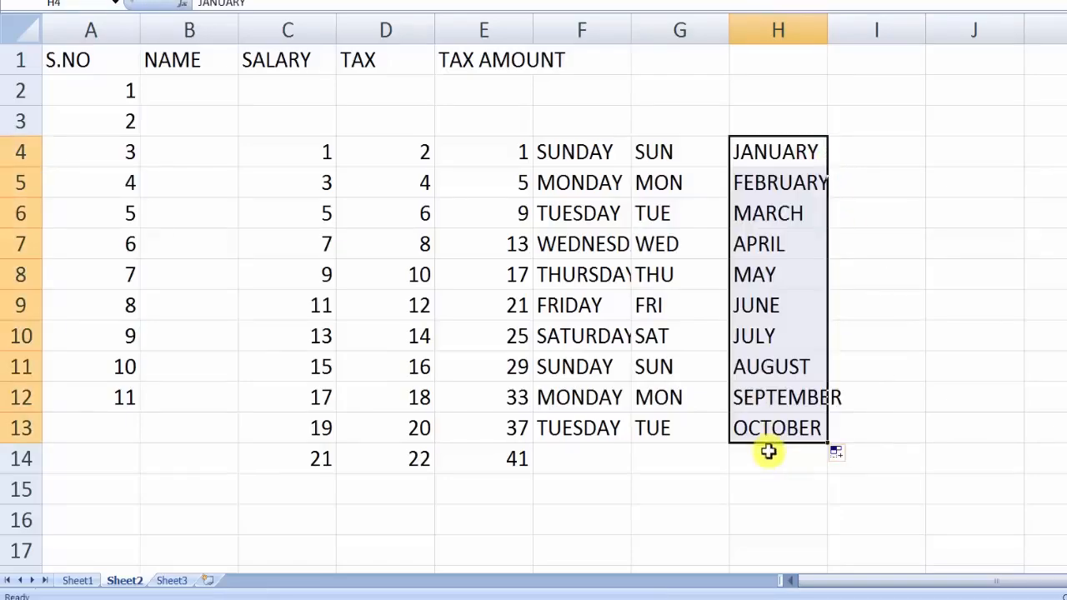
# Step: Enter the abbreviation JAN in I4 and fill the short month names down to DEC in I15
pyautogui.click(869, 161)
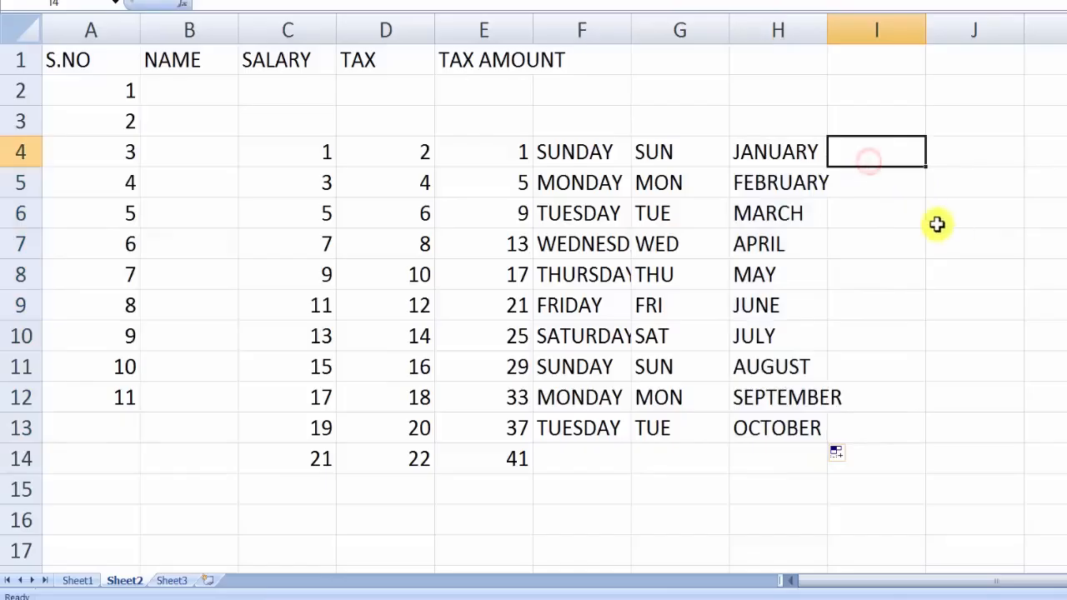
pyautogui.write('JAN')
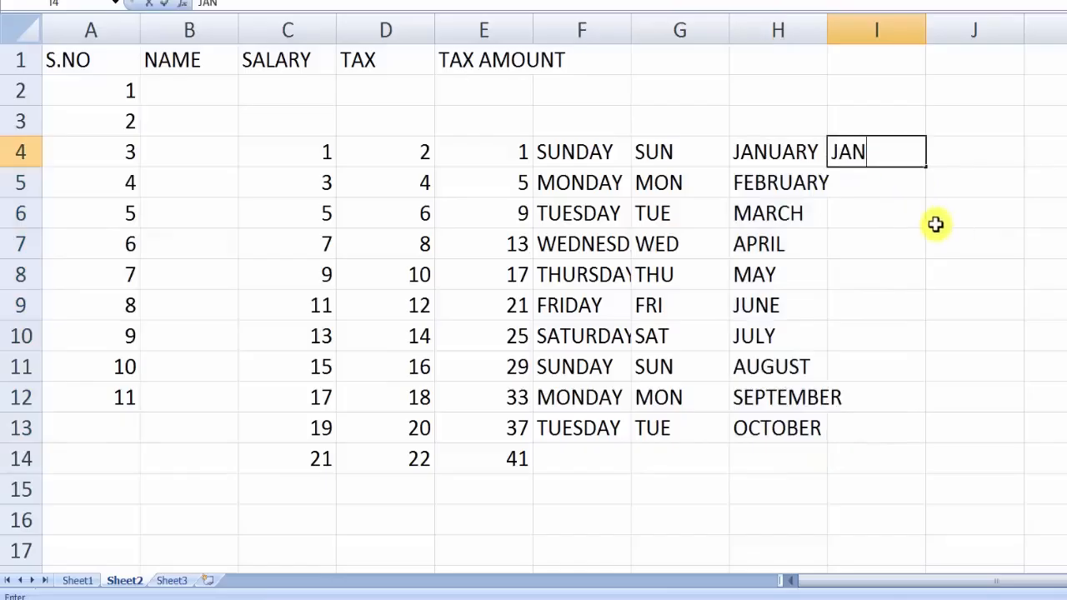
pyautogui.press('Return')
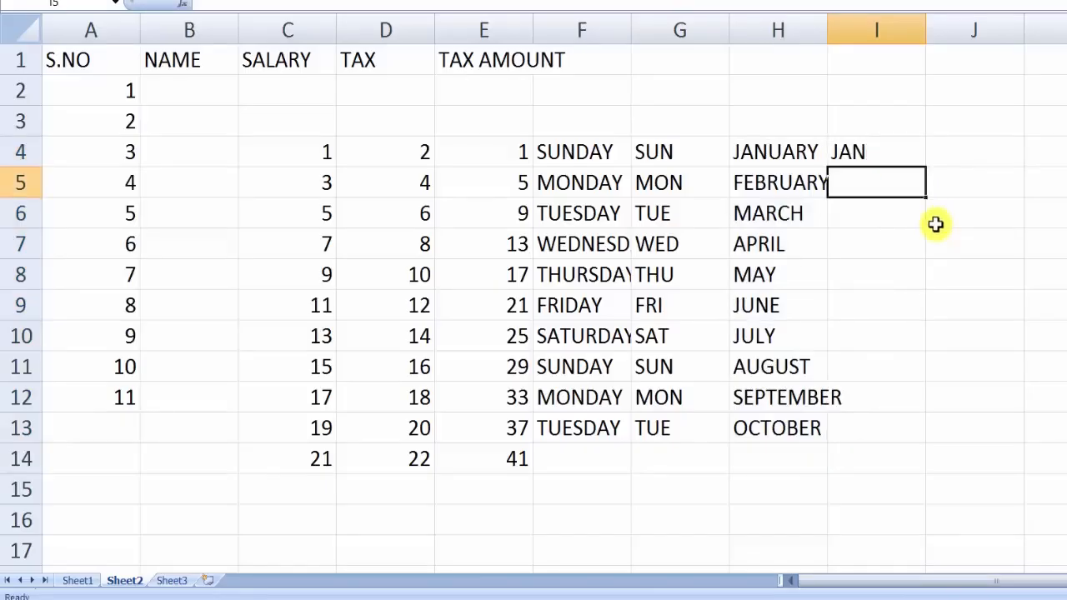
pyautogui.click(886, 157)
pyautogui.moveTo(927, 169); pyautogui.dragTo(894, 496)
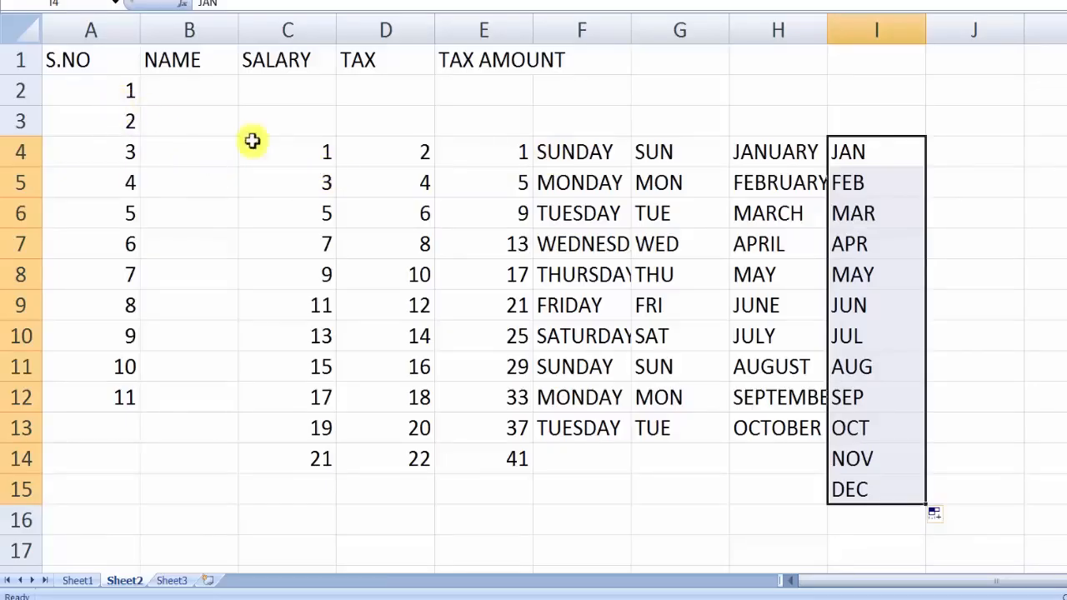
# Step: Clear all the sample number, weekday and month series from the range C3:J16
pyautogui.moveTo(577, 153); pyautogui.dragTo(577, 244)
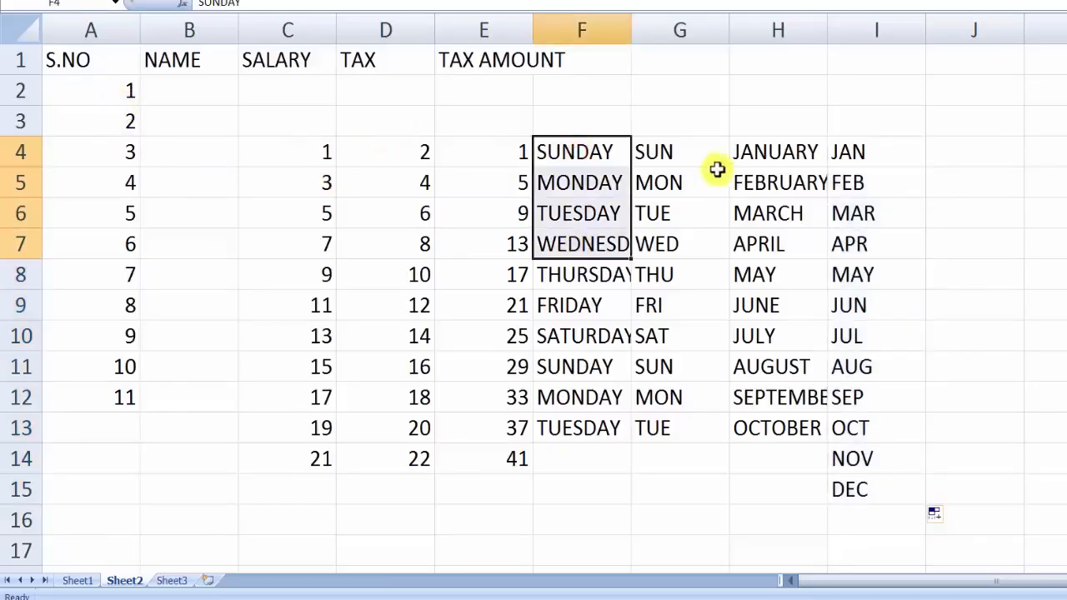
pyautogui.click(773, 155)
pyautogui.moveTo(768, 189); pyautogui.dragTo(734, 324)
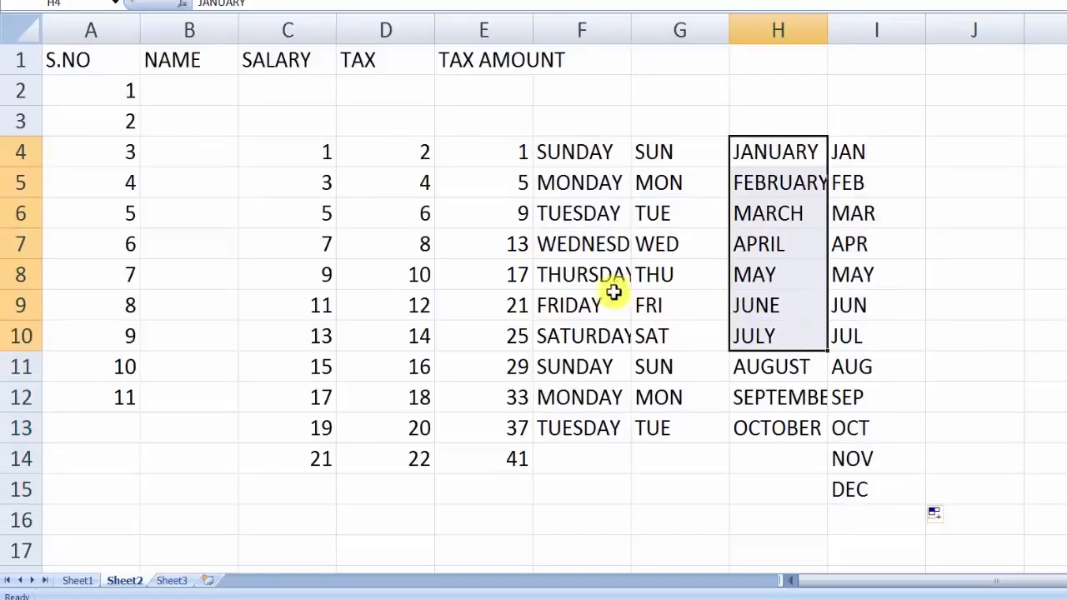
pyautogui.moveTo(241, 136); pyautogui.dragTo(927, 508)
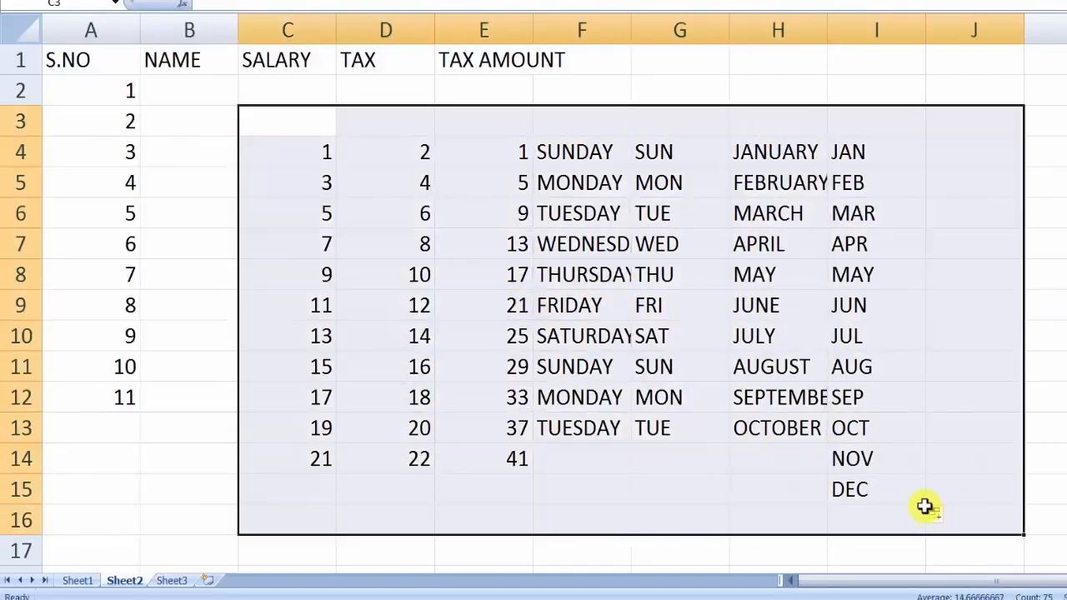
pyautogui.press('Delete')
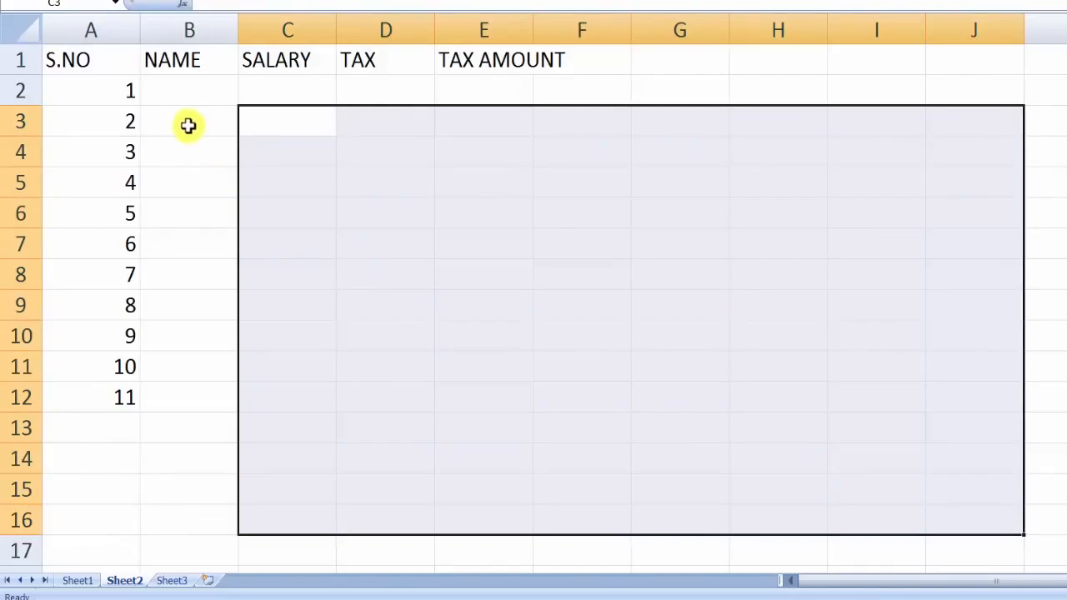
# Step: Enter four people's first names in B2 to B5 under NAME
pyautogui.click(167, 89)
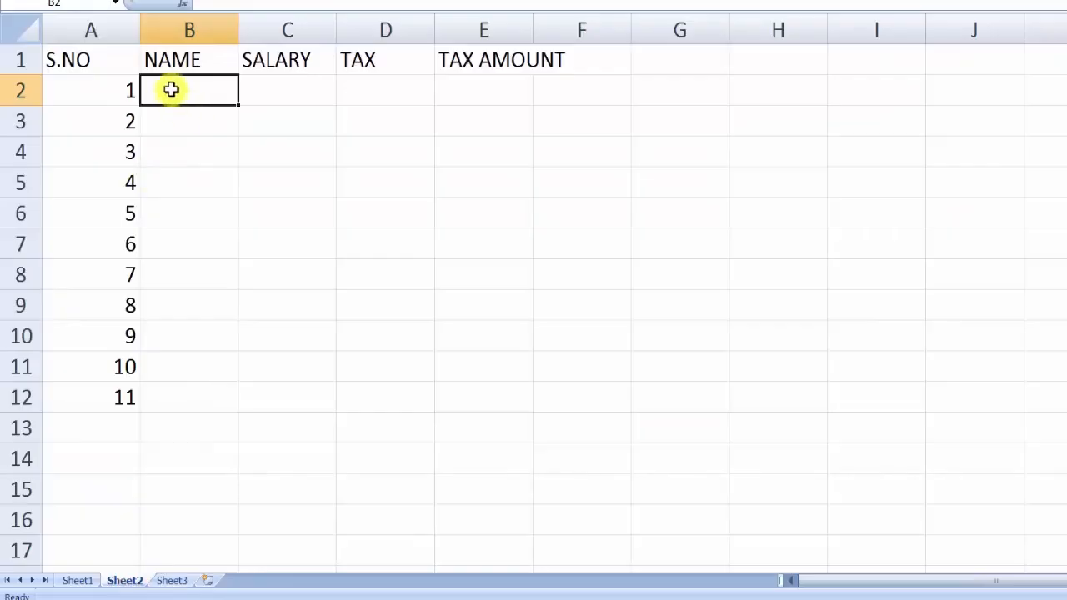
pyautogui.write('RAJU')
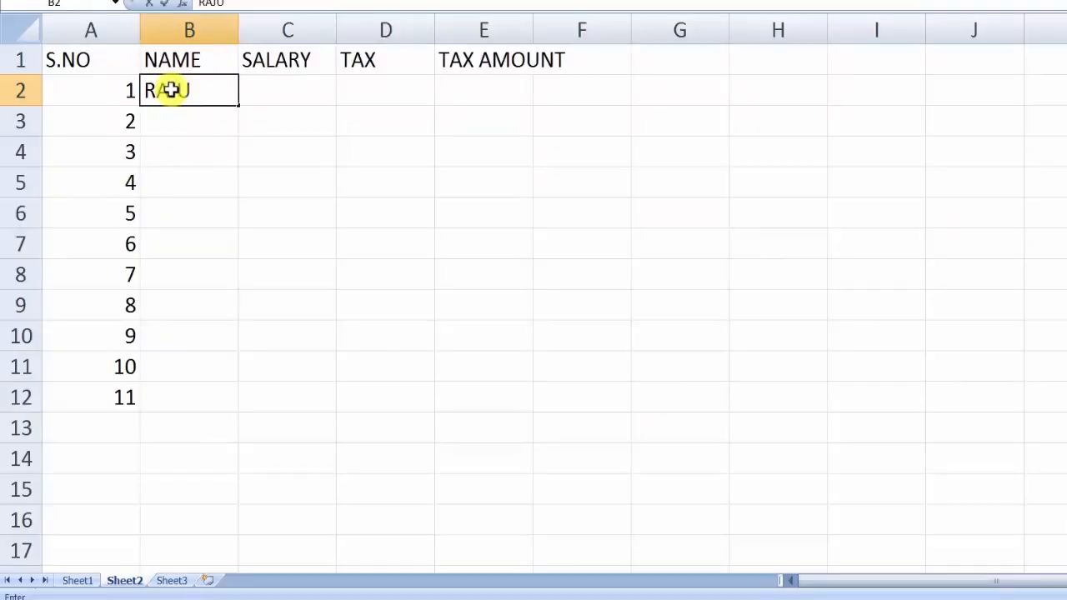
pyautogui.press('Return')
pyautogui.write('RAJESH')
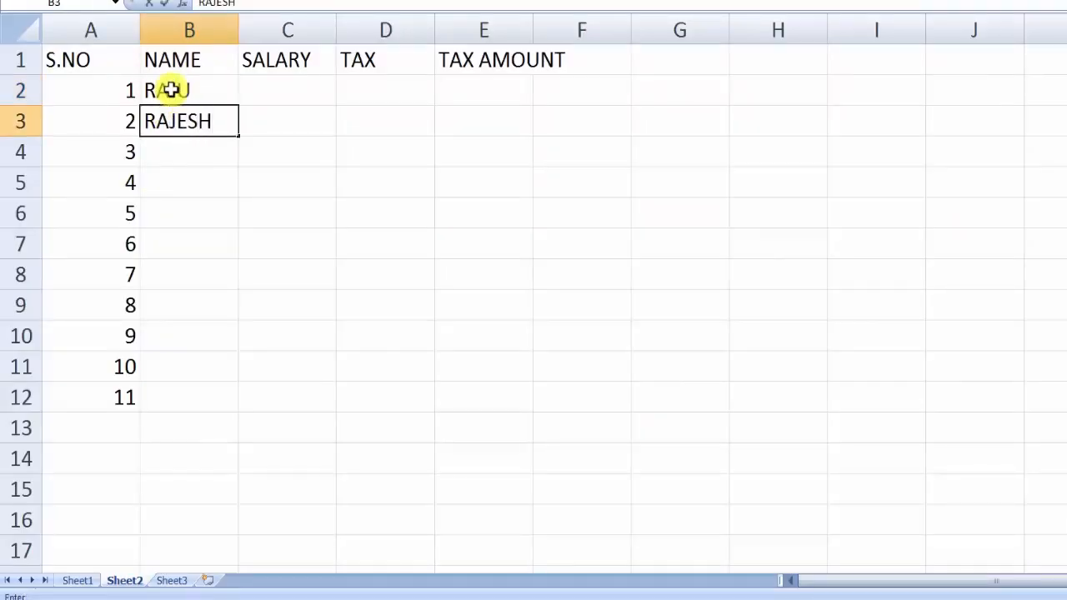
pyautogui.press('Return')
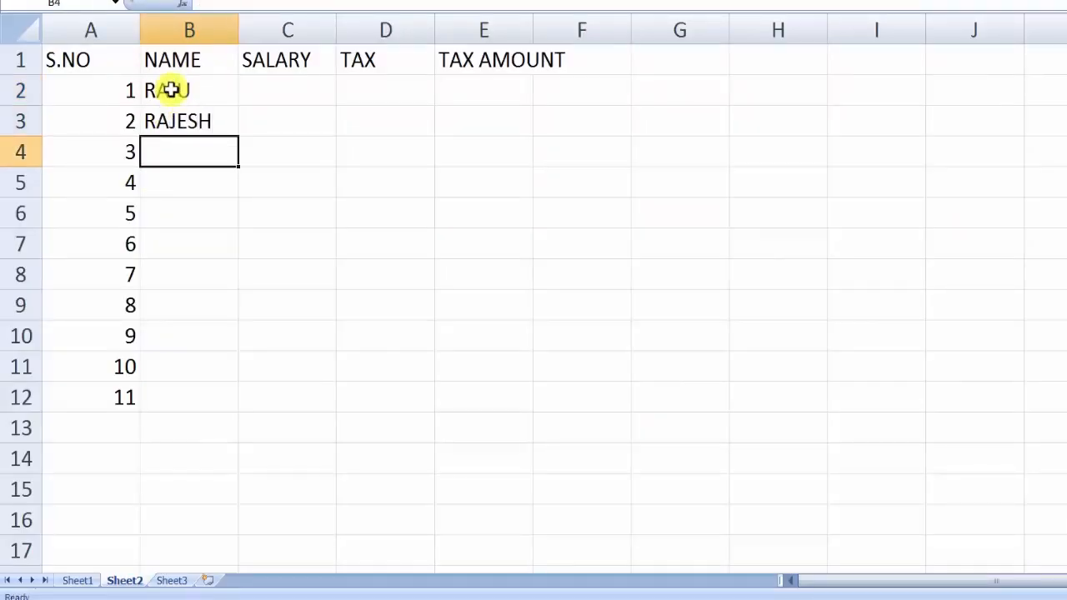
pyautogui.write('MAHESH')
pyautogui.press('Return')
pyautogui.write('SURESH')
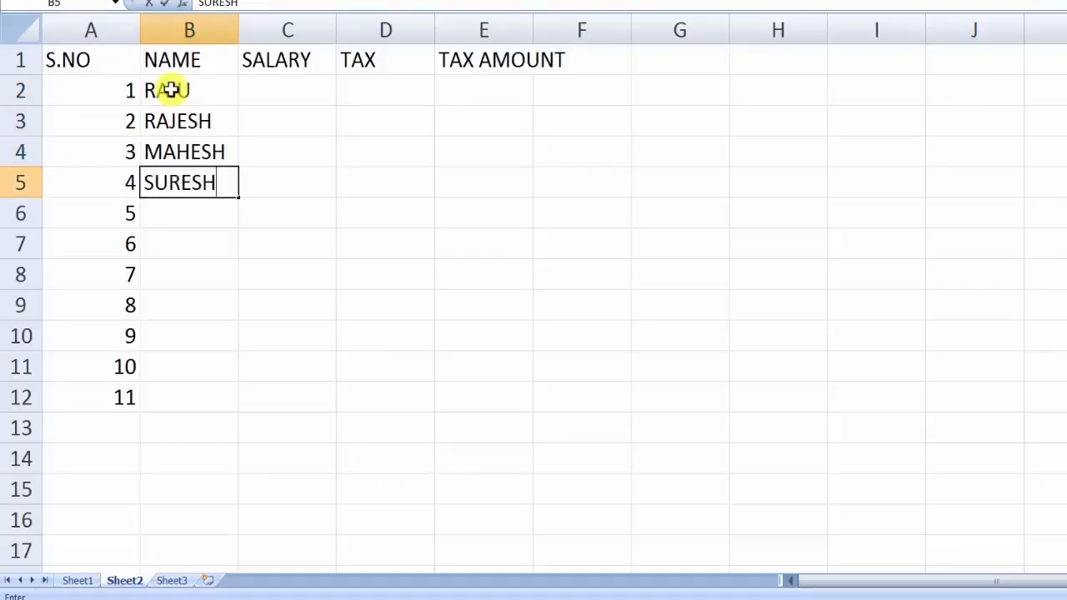
pyautogui.press('Return')
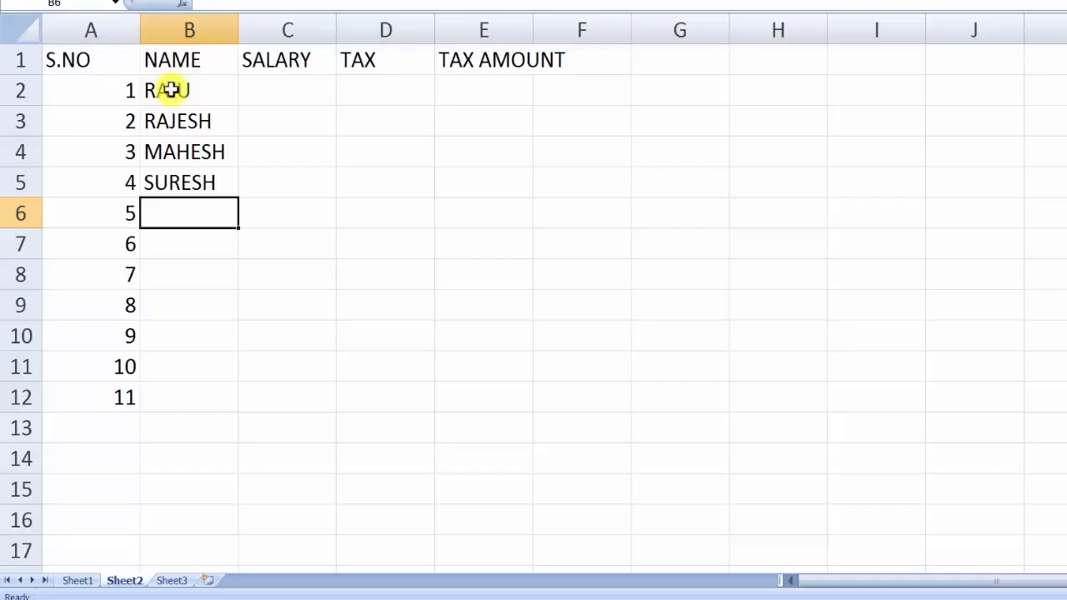
# Step: Append a surname to the existing first name in B5, keeping the original text
pyautogui.press('Up')
pyautogui.press('Up')
pyautogui.press('Up')
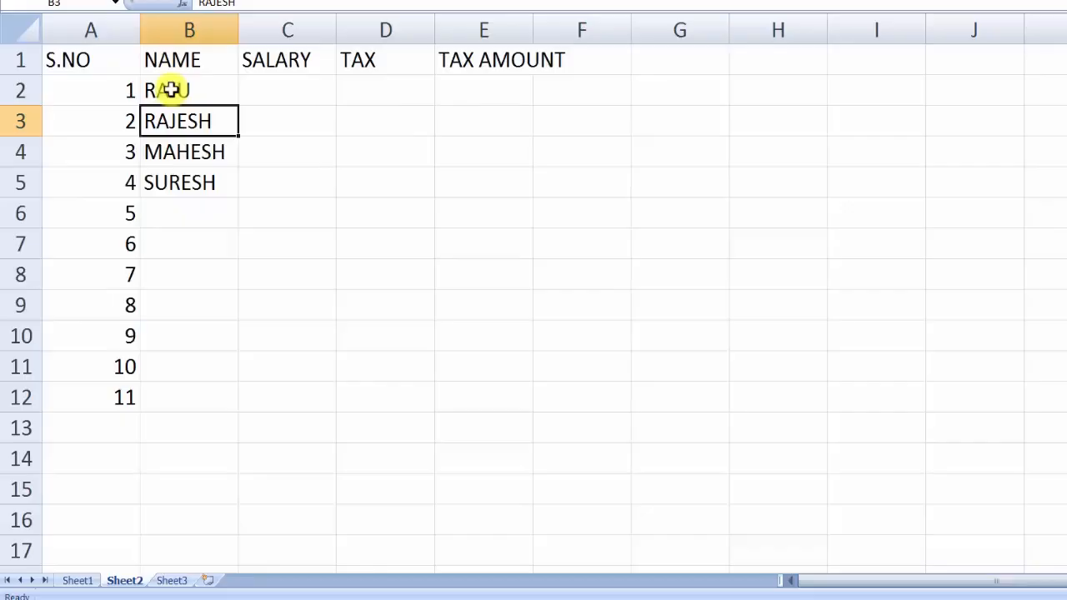
pyautogui.click(178, 183)
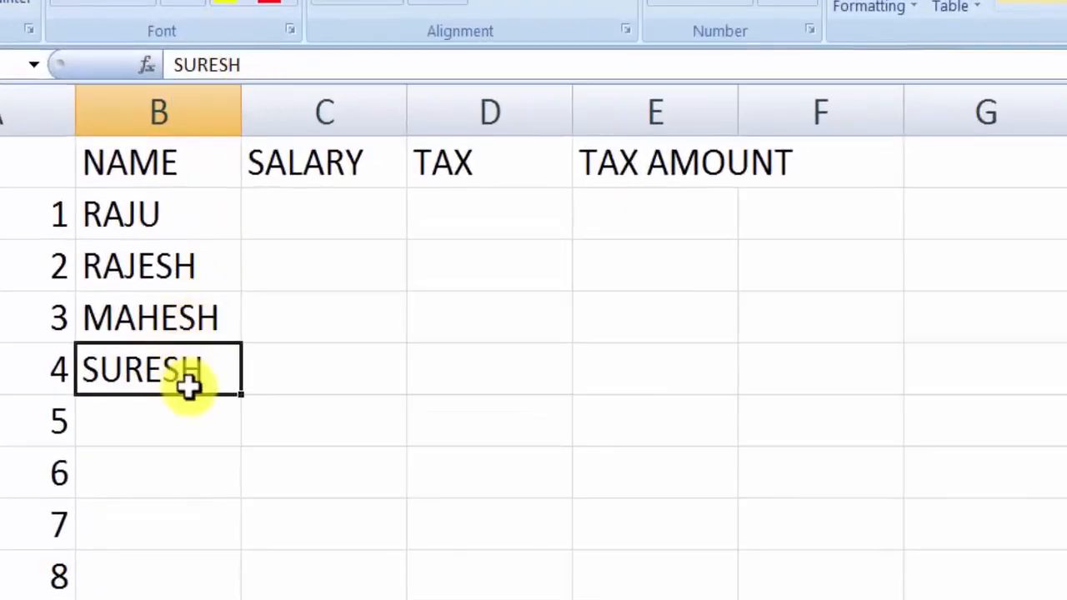
pyautogui.click(250, 64)
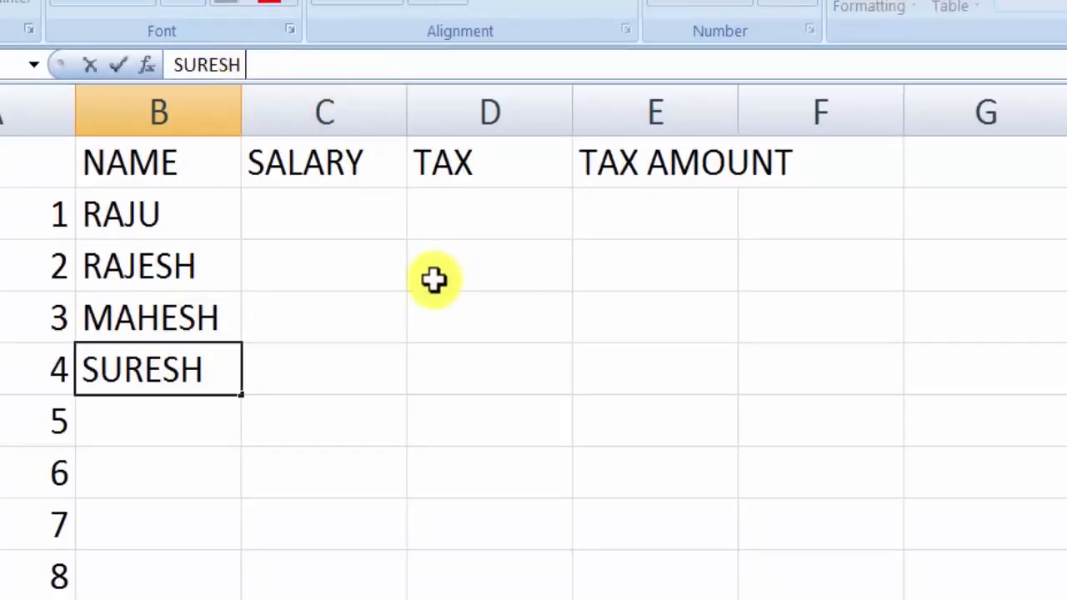
pyautogui.write('RAO')
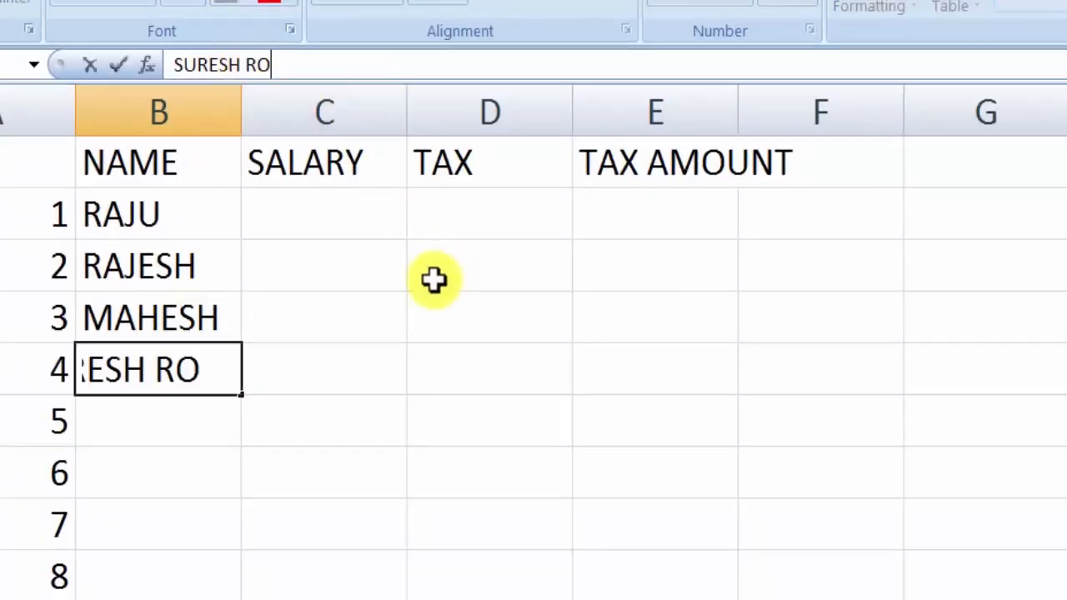
pyautogui.press('BackSpace')
pyautogui.write('AO')
pyautogui.press('Return')
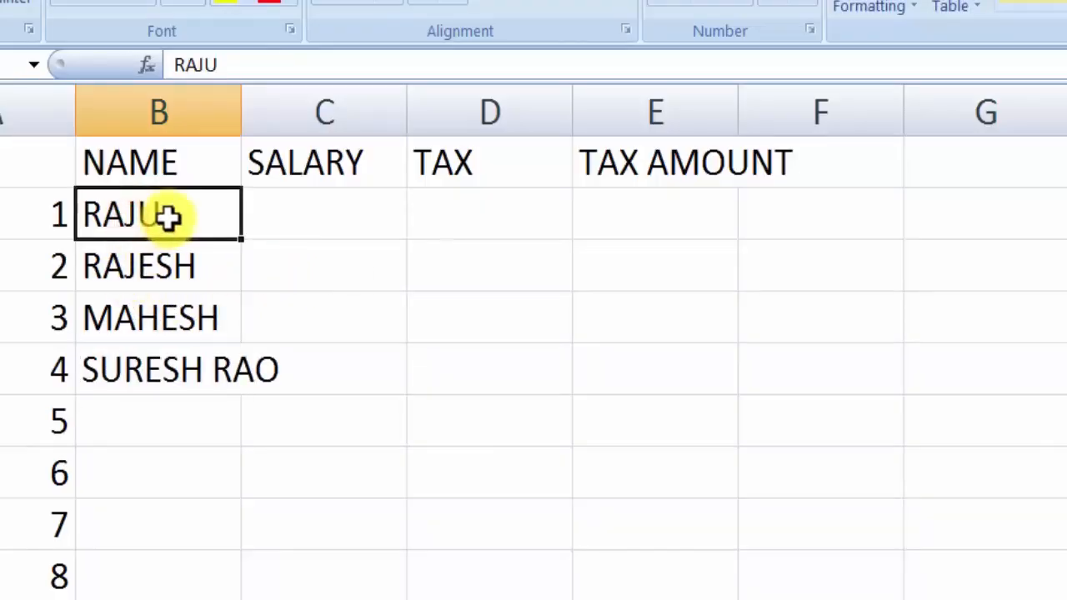
# Step: Append a surname to the existing first name in B2
pyautogui.doubleClick(169, 217)
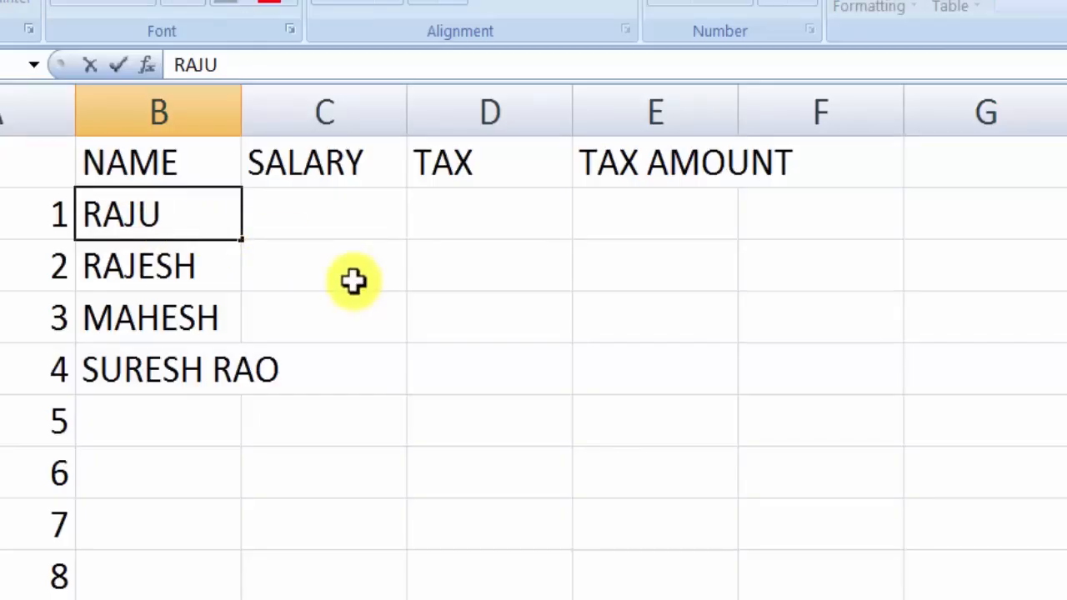
pyautogui.write('KORA')
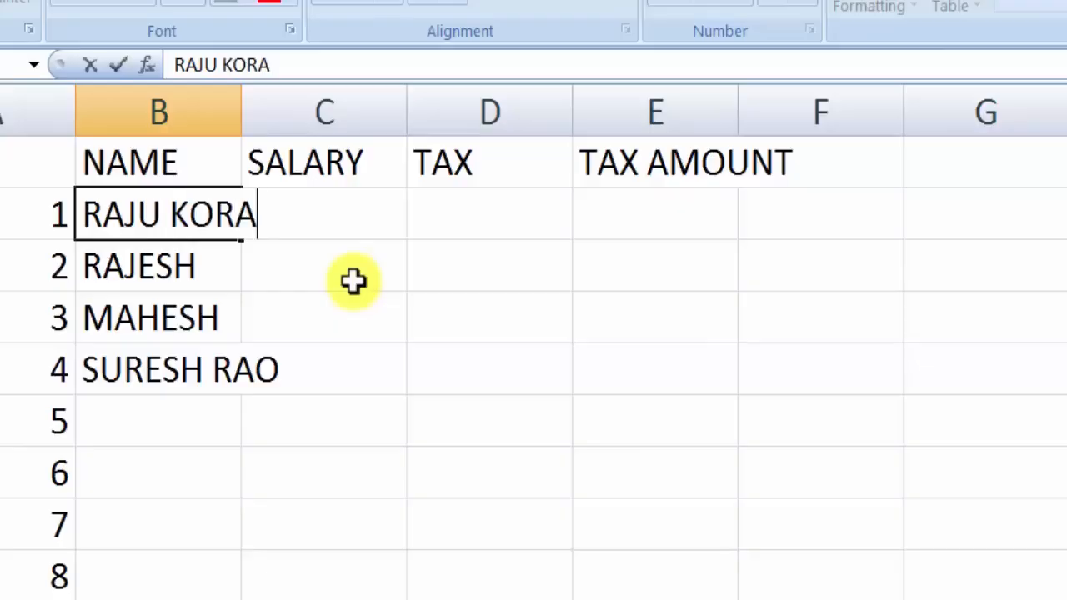
pyautogui.press('BackSpace')
pyautogui.write('RAI')
pyautogui.press('Return')
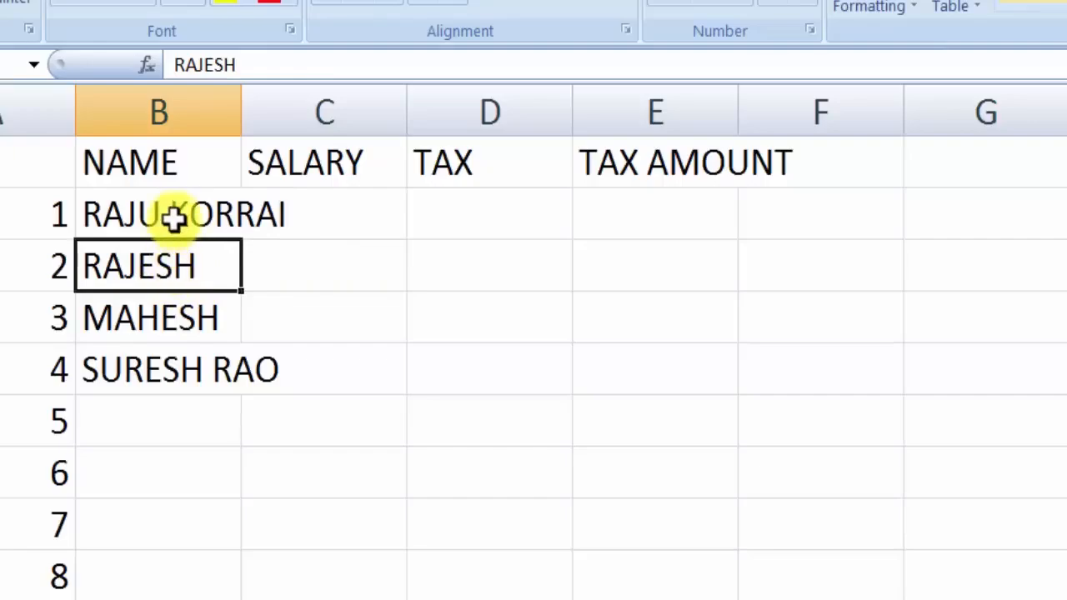
# Step: Append a surname to the first name in B3 and remove the stray final T
pyautogui.press('F2')
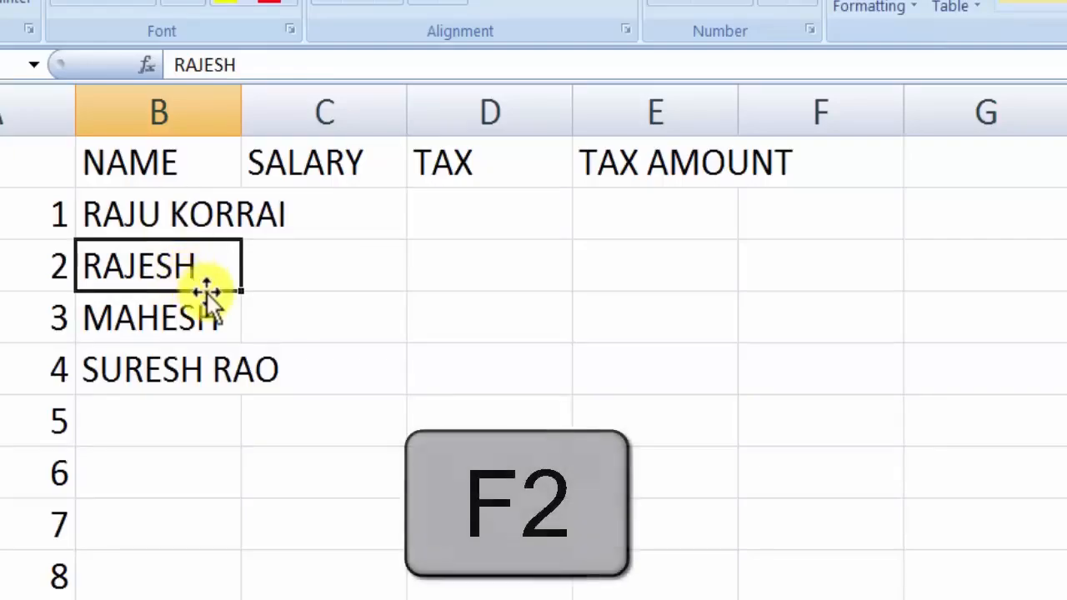
pyautogui.press('F2')
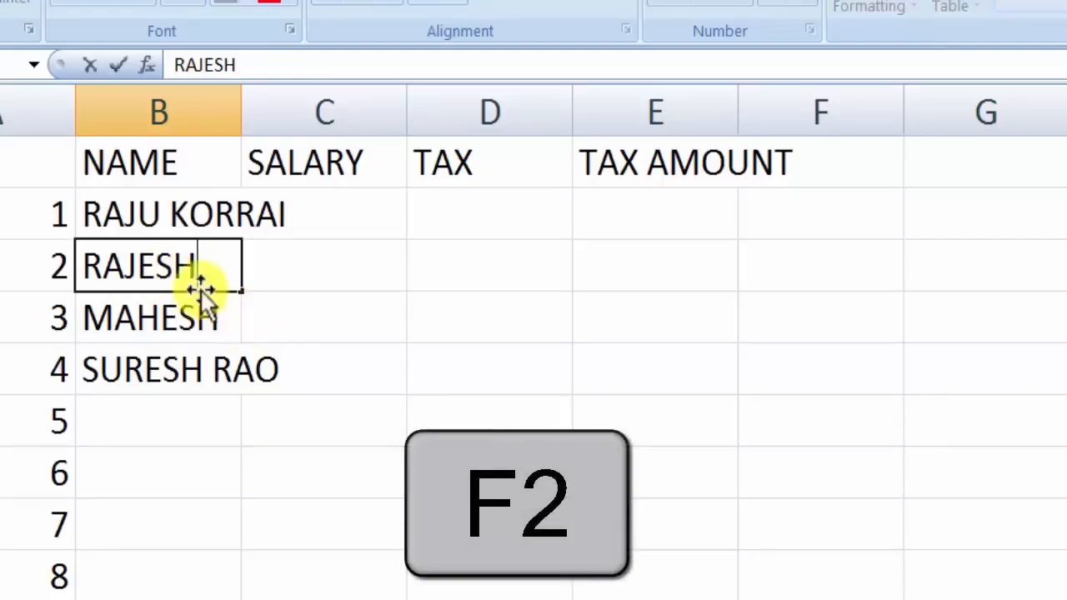
pyautogui.write('KUMART')
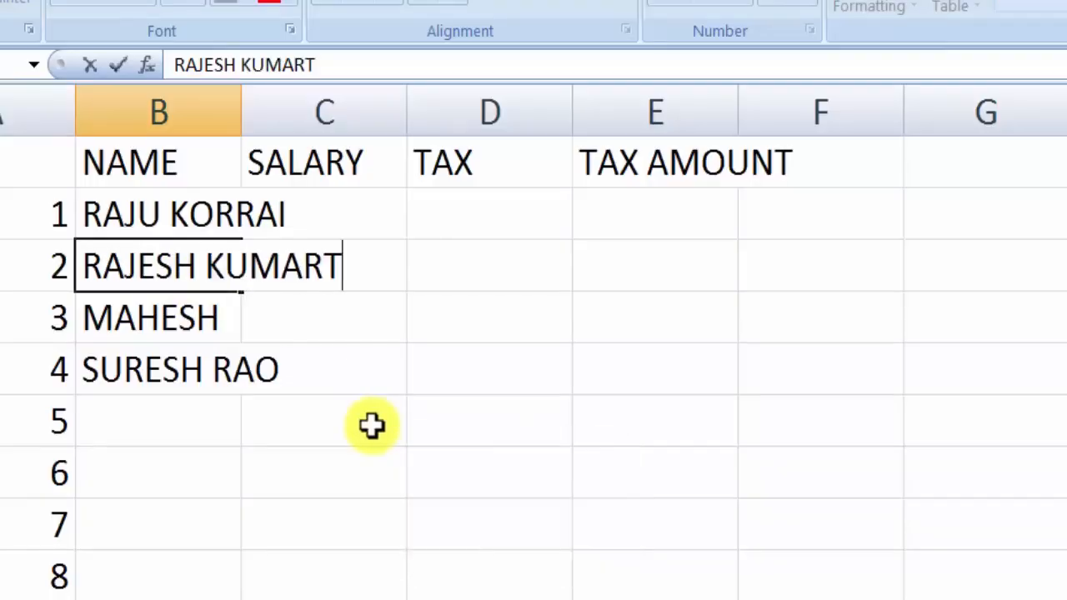
pyautogui.press('Return')
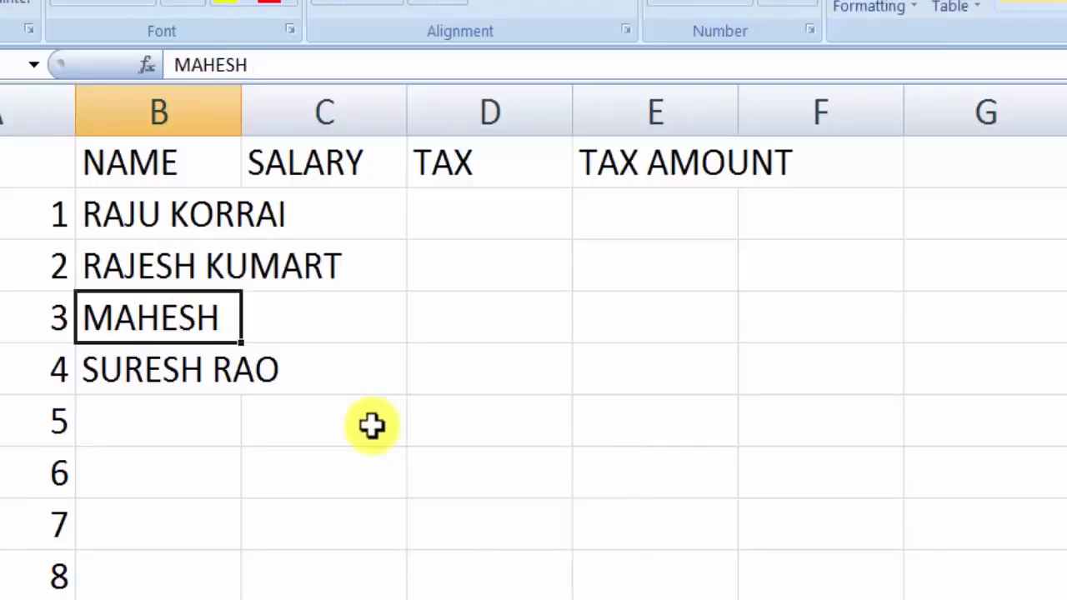
pyautogui.press('Up')
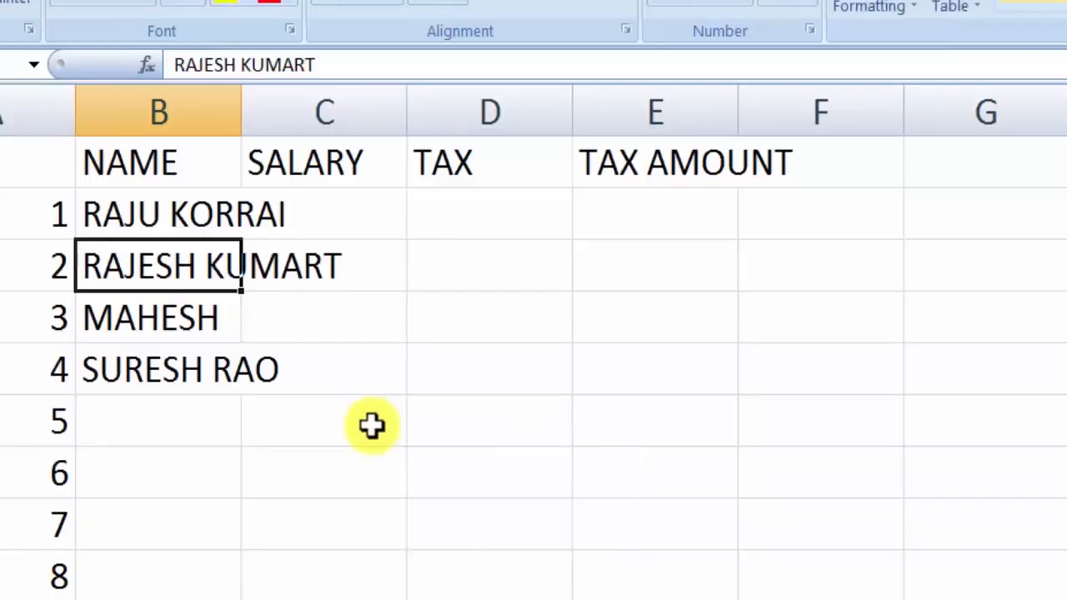
pyautogui.press('F2')
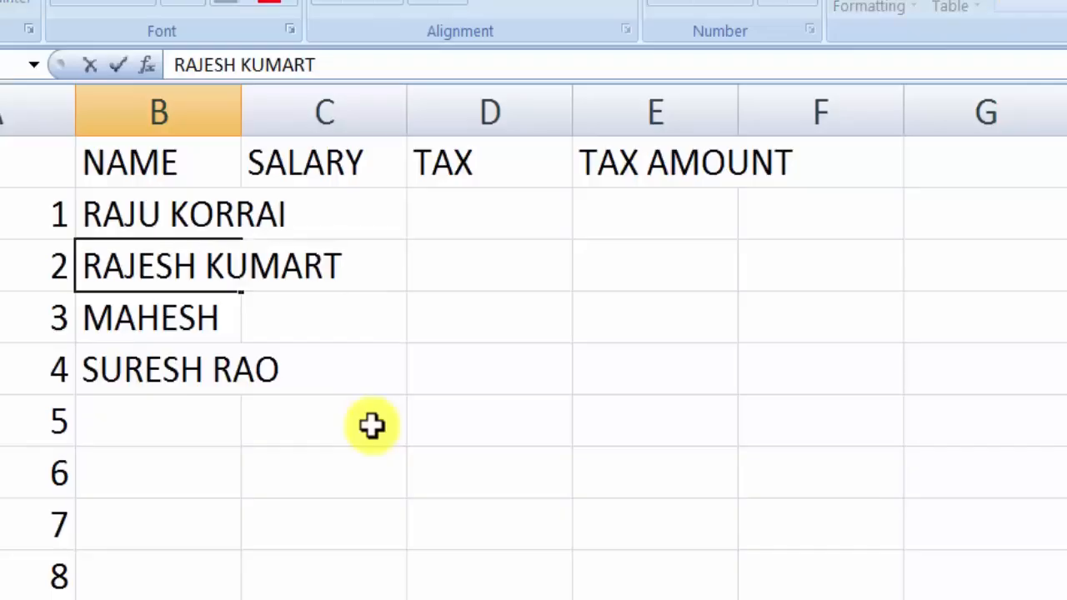
pyautogui.press('BackSpace')
pyautogui.press('Return')
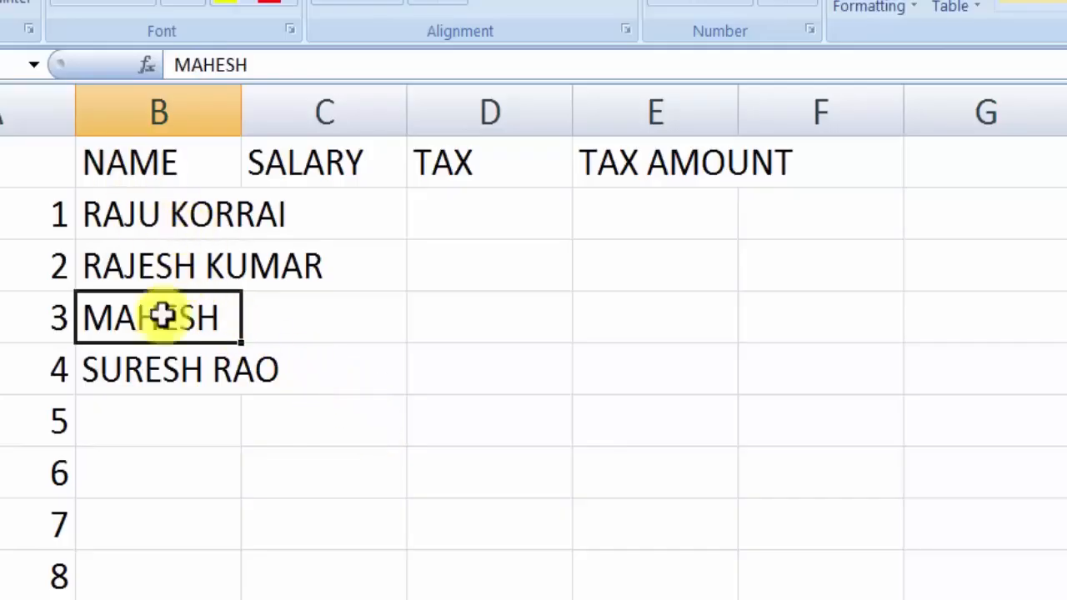
pyautogui.click(176, 378)
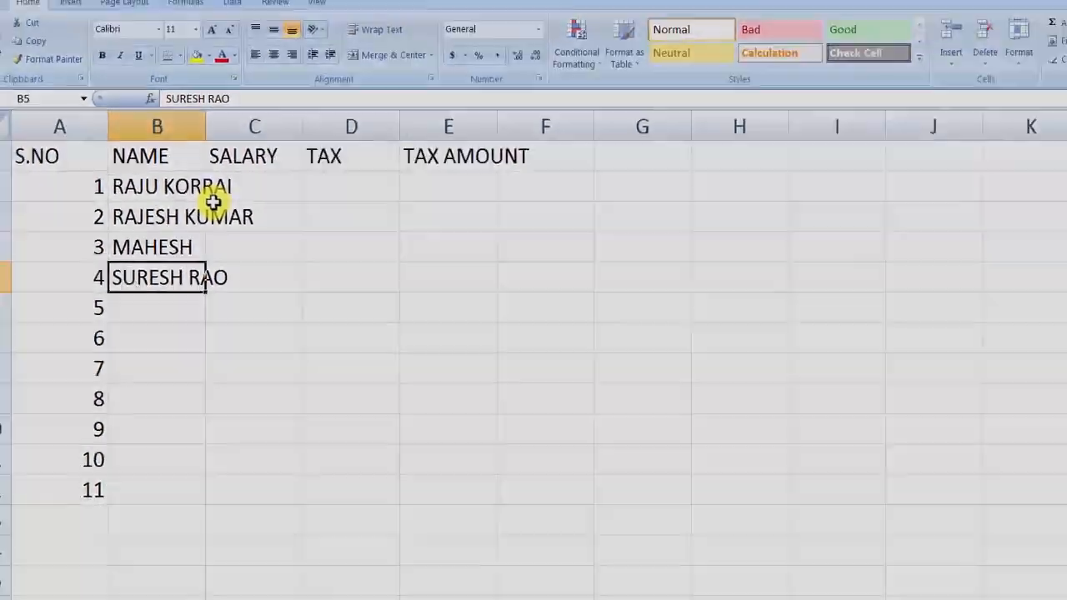
pyautogui.hotkey('ctrl', 'Up')
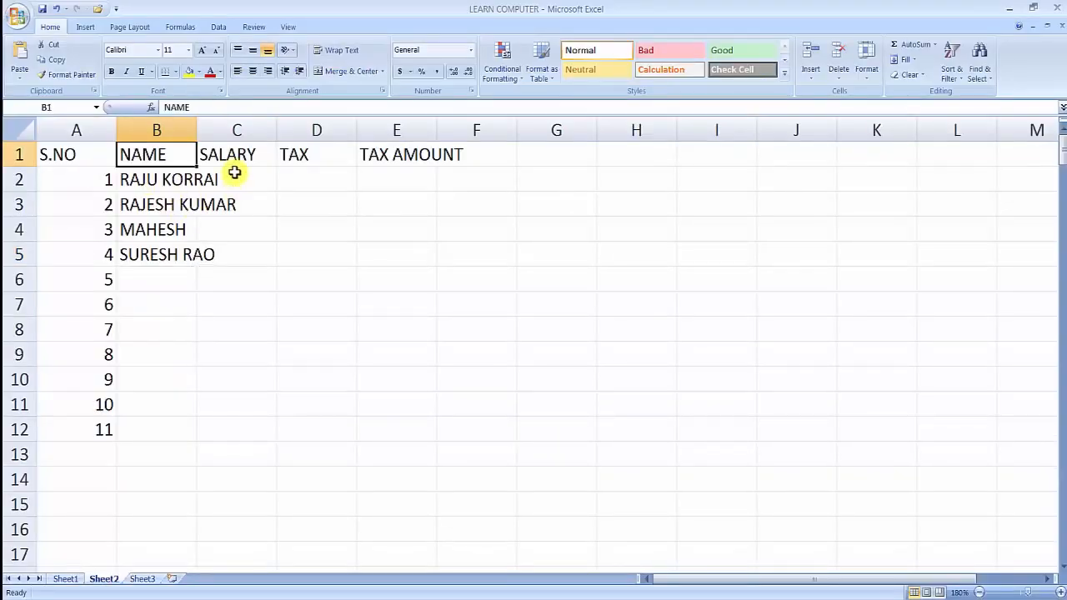
pyautogui.click(308, 156)
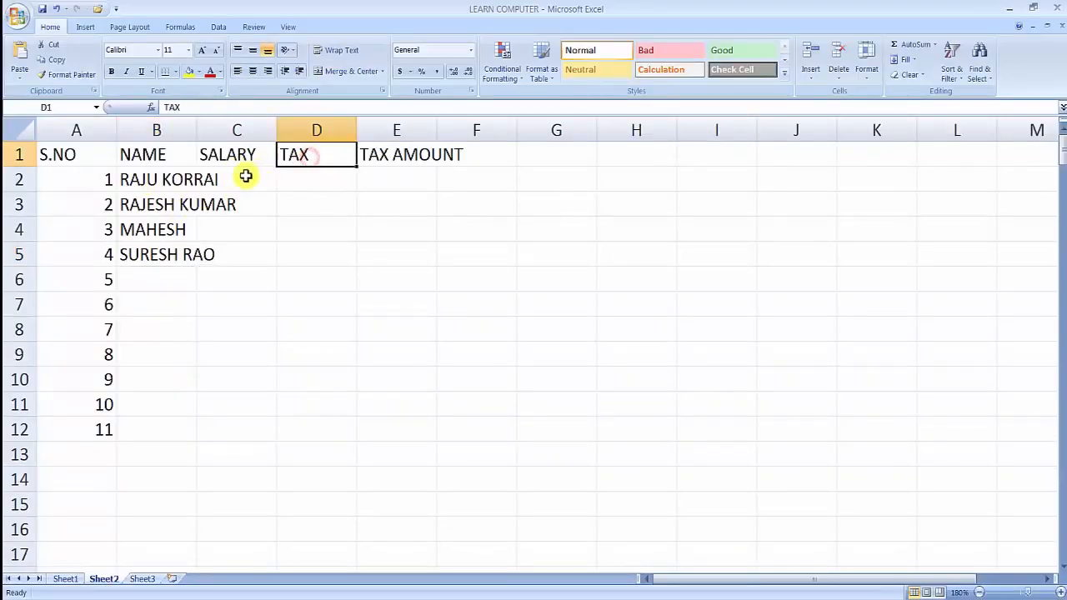
# Step: Enter the salaries 10000, 20000, 15000 and 12000 in C2 to C5 under SALARY
pyautogui.click(231, 161)
pyautogui.click(241, 179)
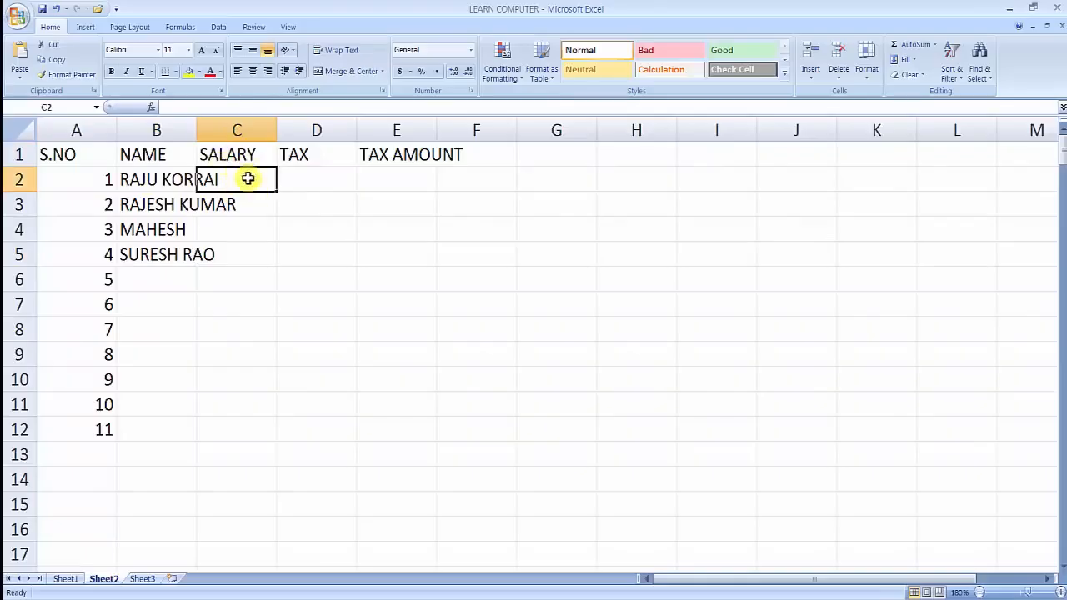
pyautogui.write('1000')
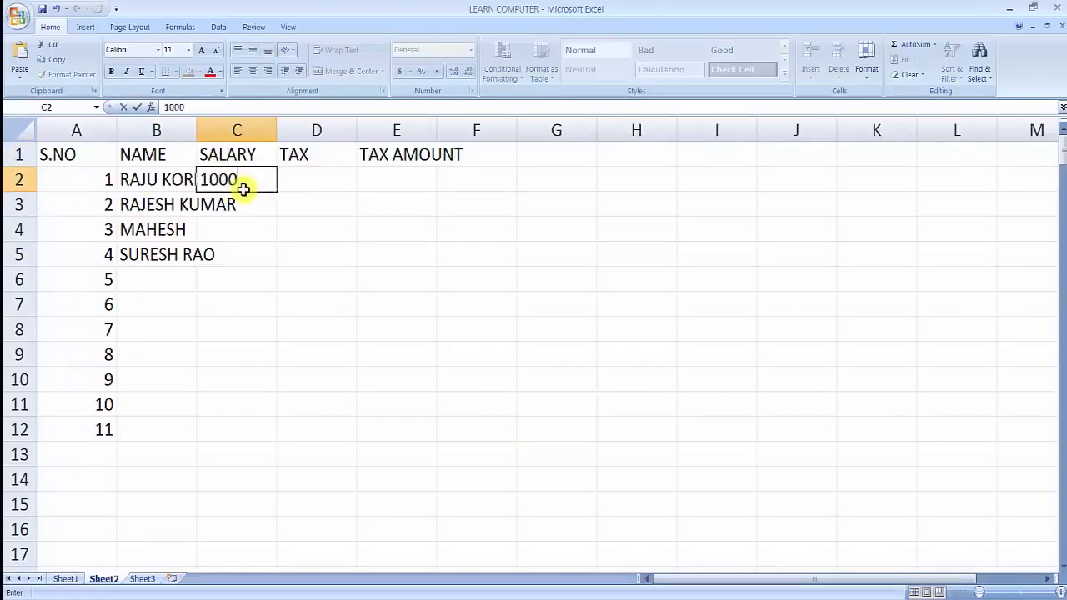
pyautogui.write('0')
pyautogui.press('Return')
pyautogui.write('2')
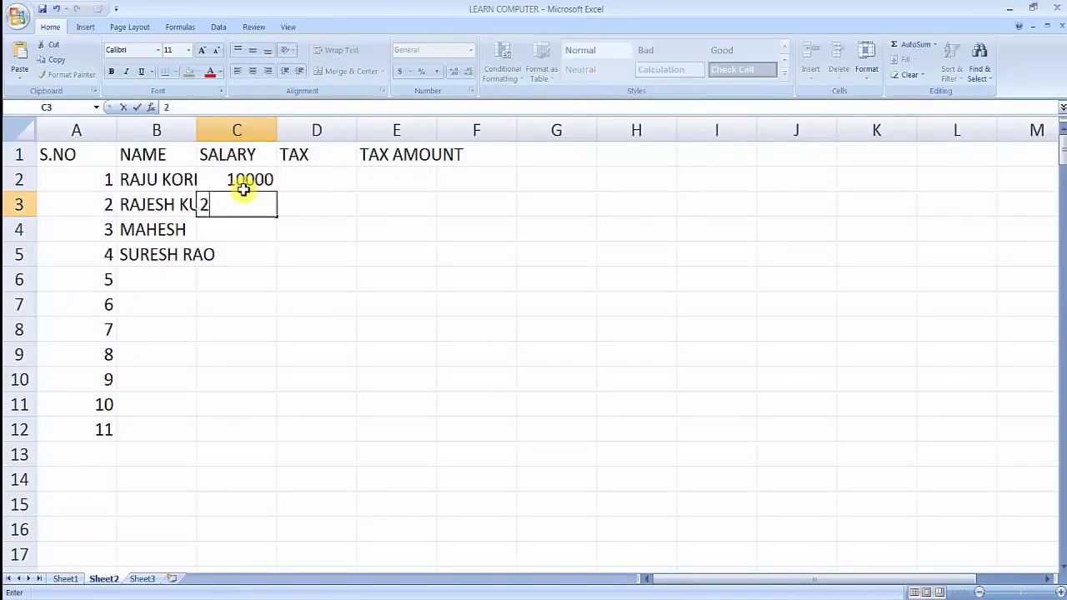
pyautogui.press('Return')
pyautogui.write('15')
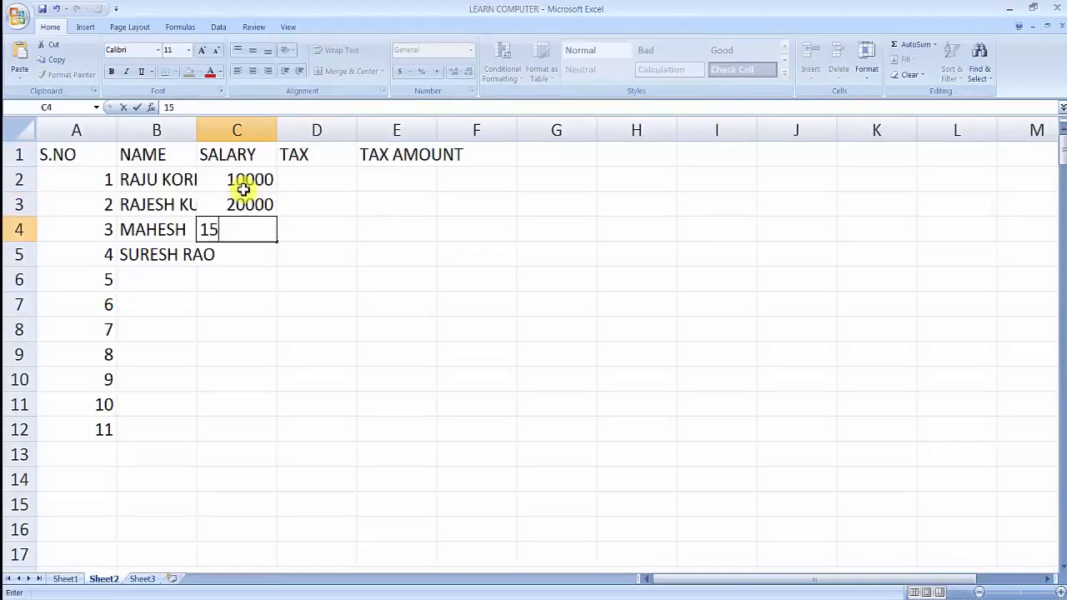
pyautogui.write('000')
pyautogui.press('Return')
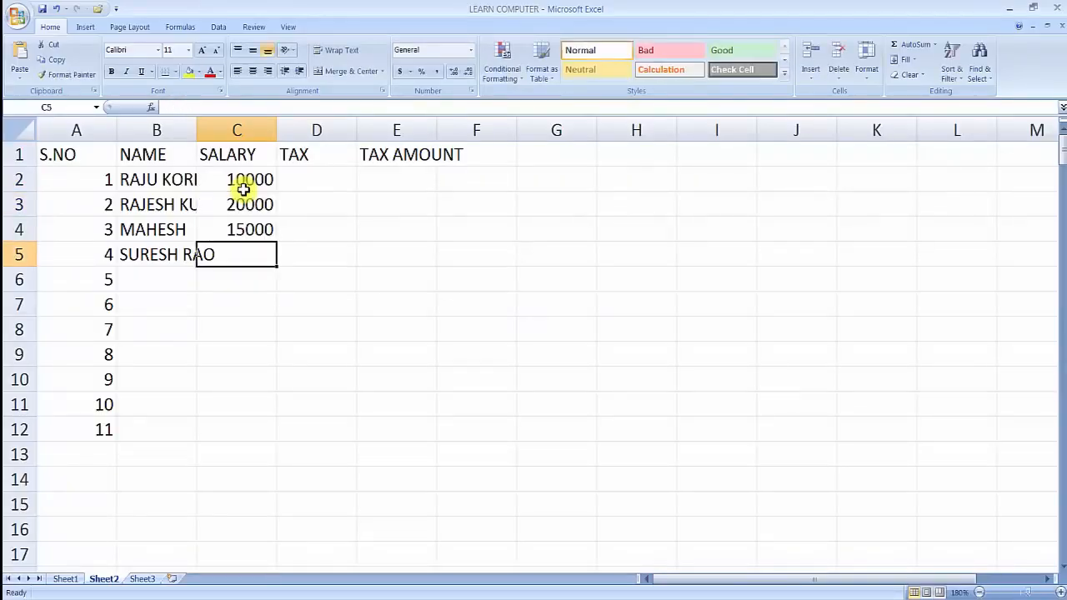
pyautogui.write('12000')
pyautogui.press('Return')
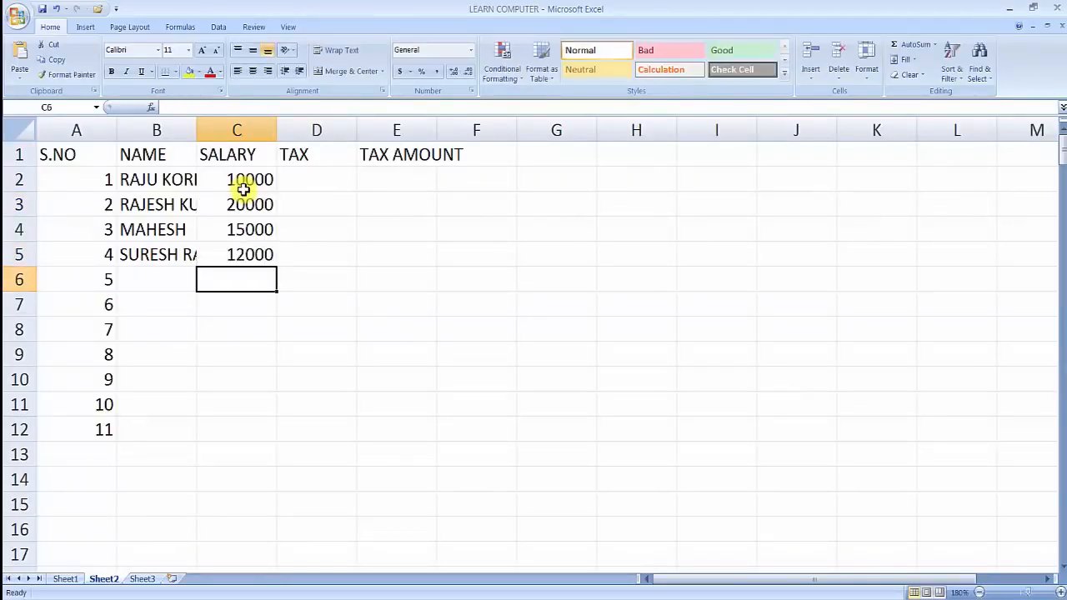
# Step: Enter the tax rates 10%, 12%, 15% and 12% in D2 to D5 under TAX
pyautogui.press('Up')
pyautogui.press('Up')
pyautogui.press('Up')
pyautogui.press('Up')
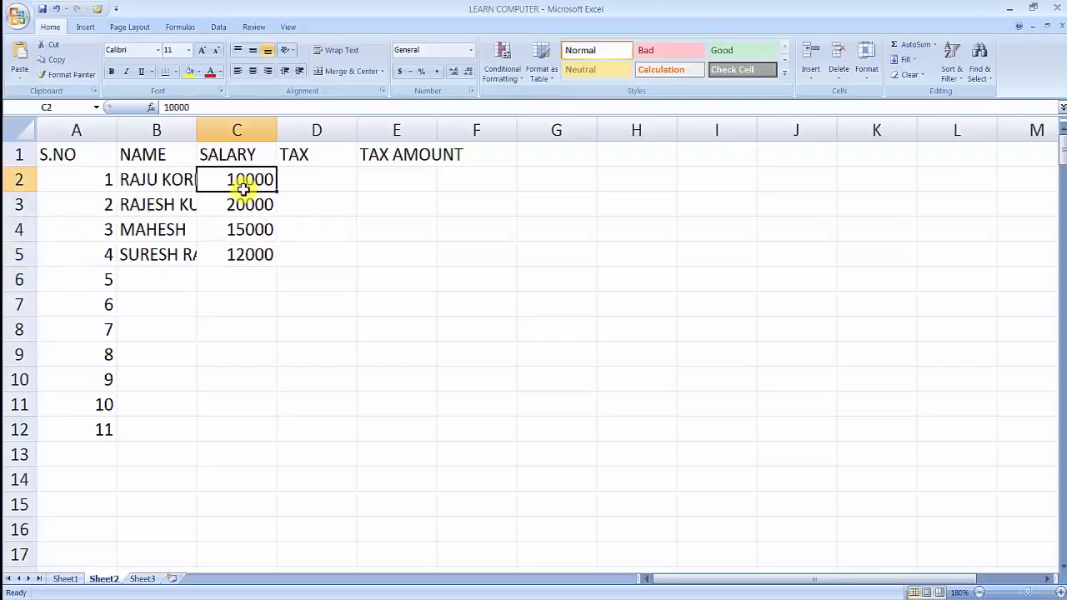
pyautogui.press('Right')
pyautogui.write('10')
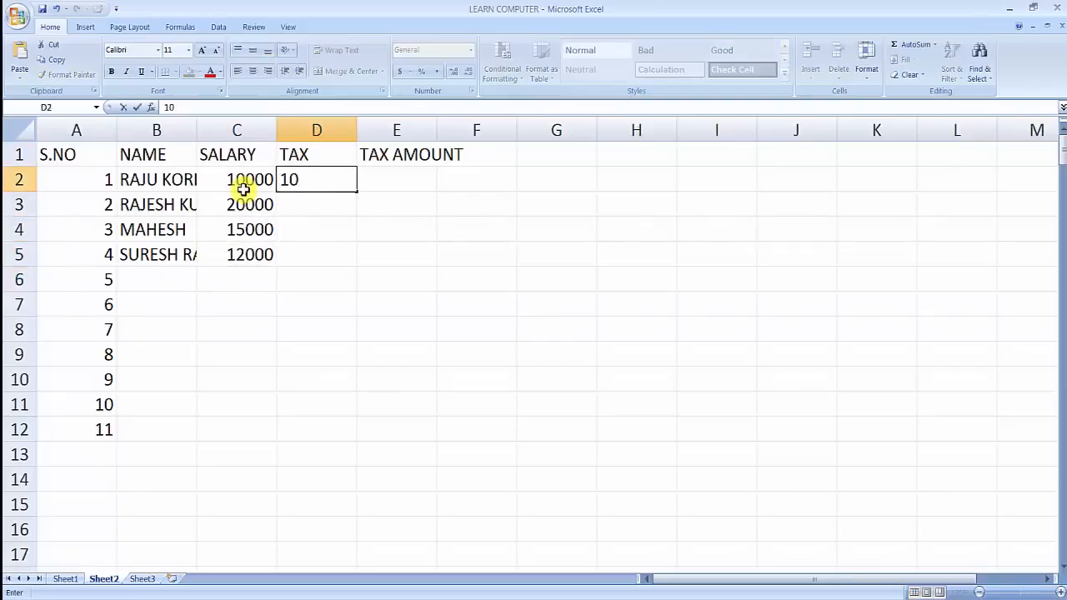
pyautogui.write('%')
pyautogui.press('Return')
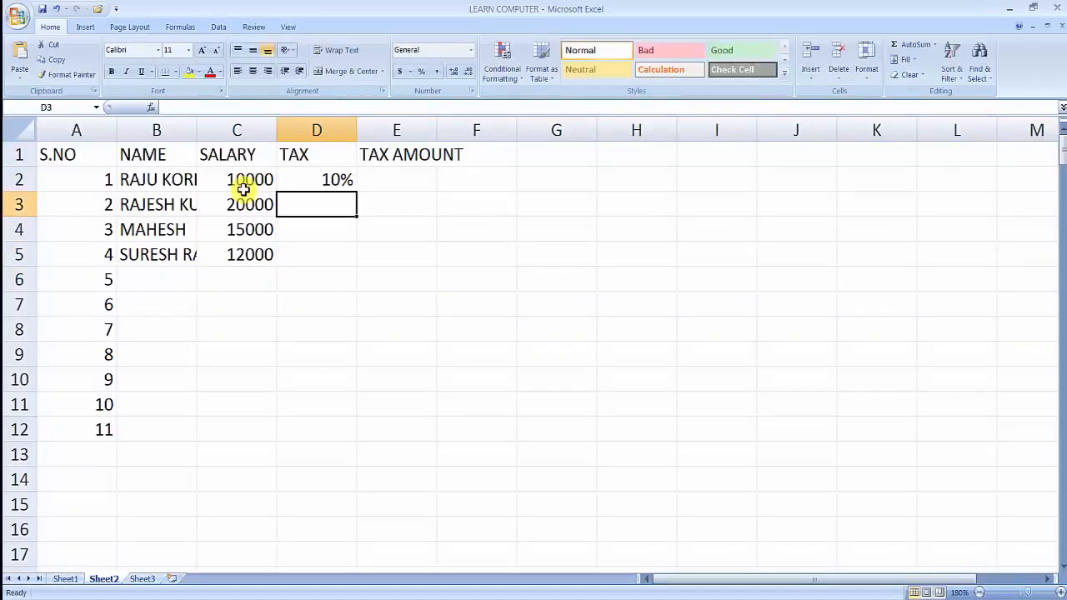
pyautogui.write('12%')
pyautogui.press('Return')
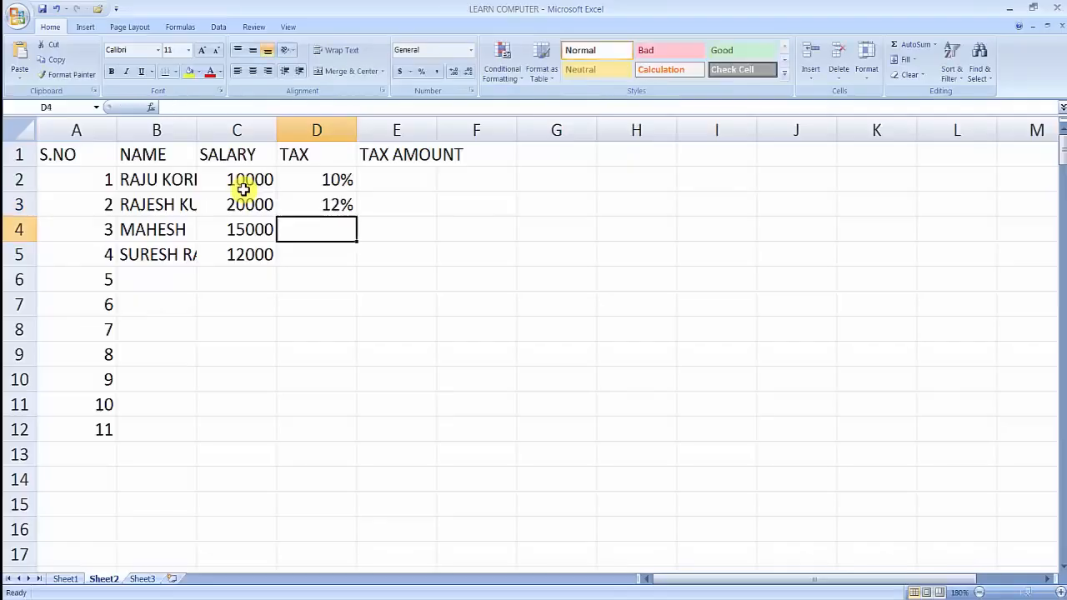
pyautogui.write('15')
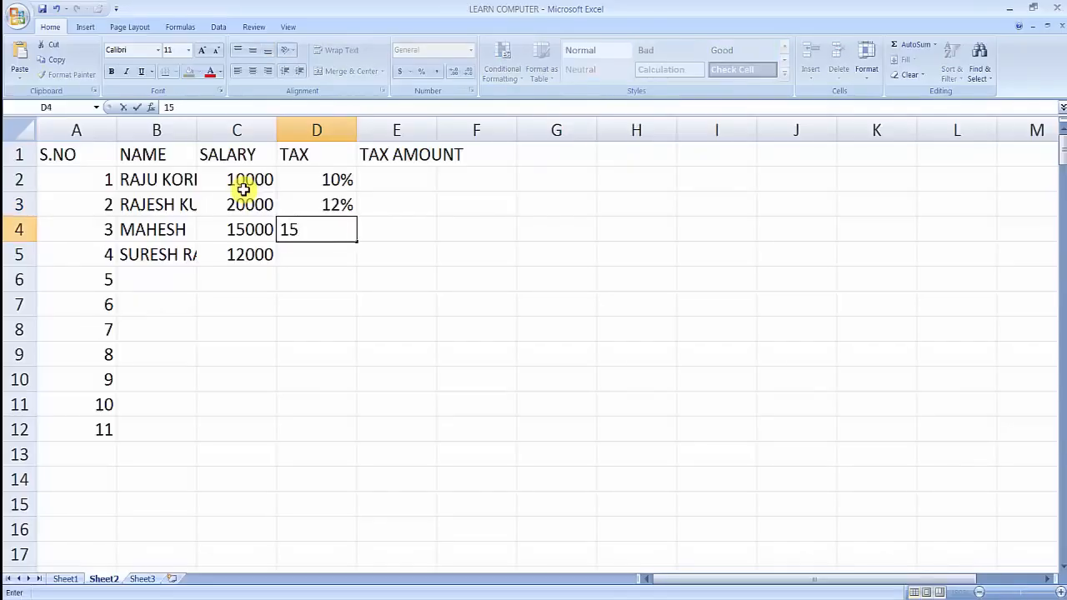
pyautogui.write('%')
pyautogui.press('Return')
pyautogui.write('12')
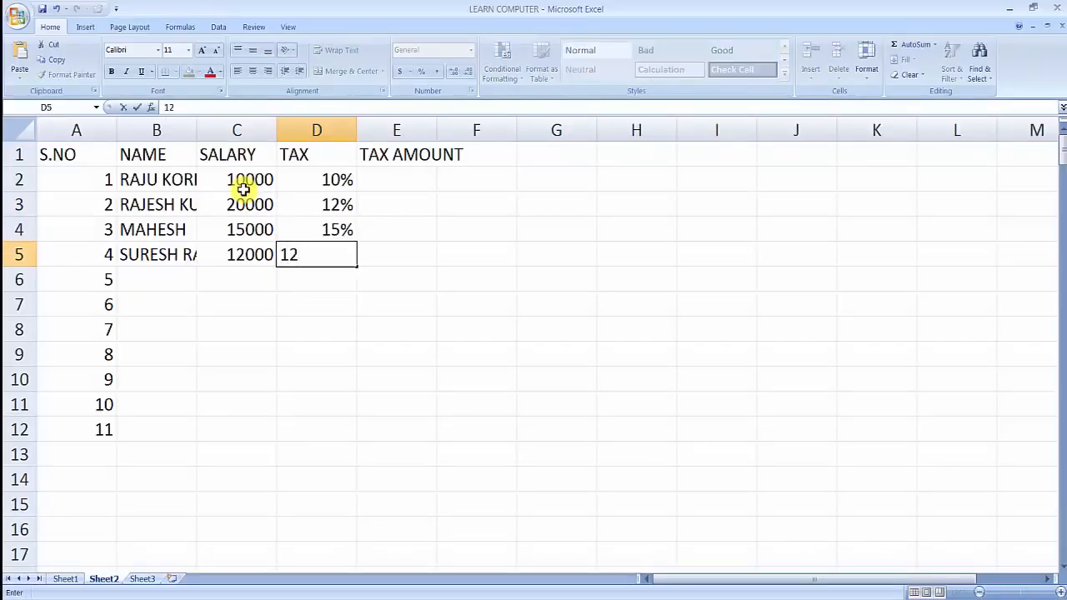
pyautogui.press('Return')
# Step: Widen the NAME column so that the full names fit in column B
pyautogui.press('Up')
pyautogui.press('Up')
pyautogui.press('Up')
pyautogui.press('Up')
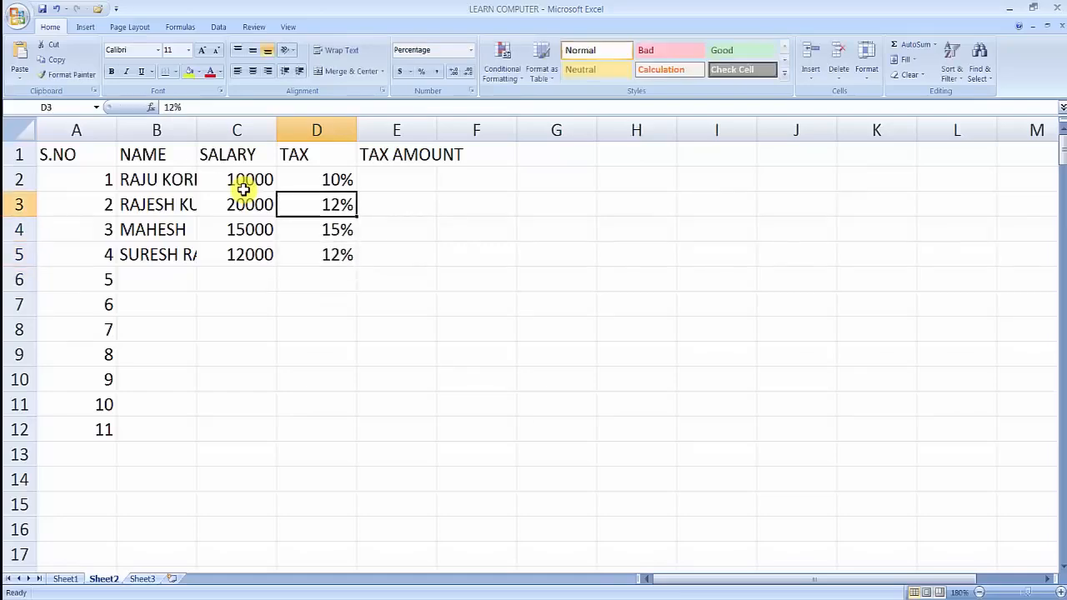
pyautogui.press('Left')
pyautogui.press('Left')
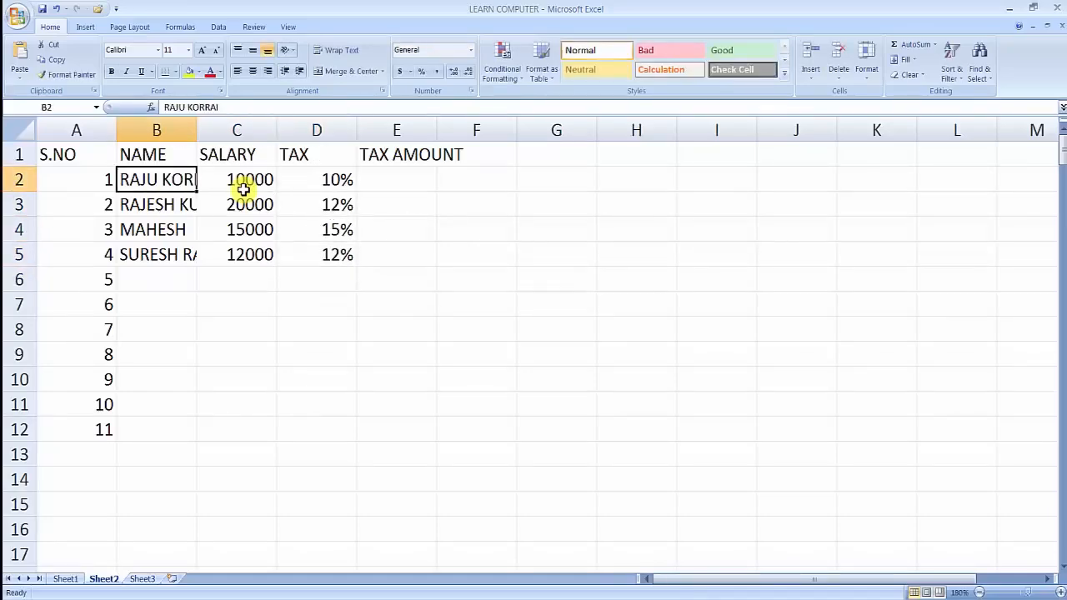
pyautogui.press('Up')
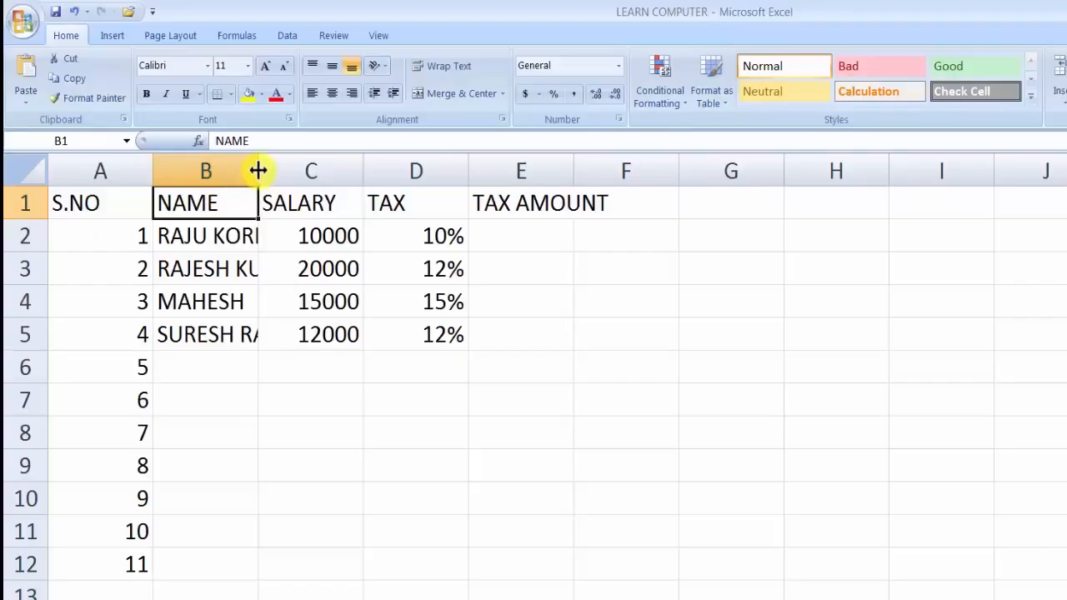
pyautogui.moveTo(258, 170); pyautogui.dragTo(258, 170)
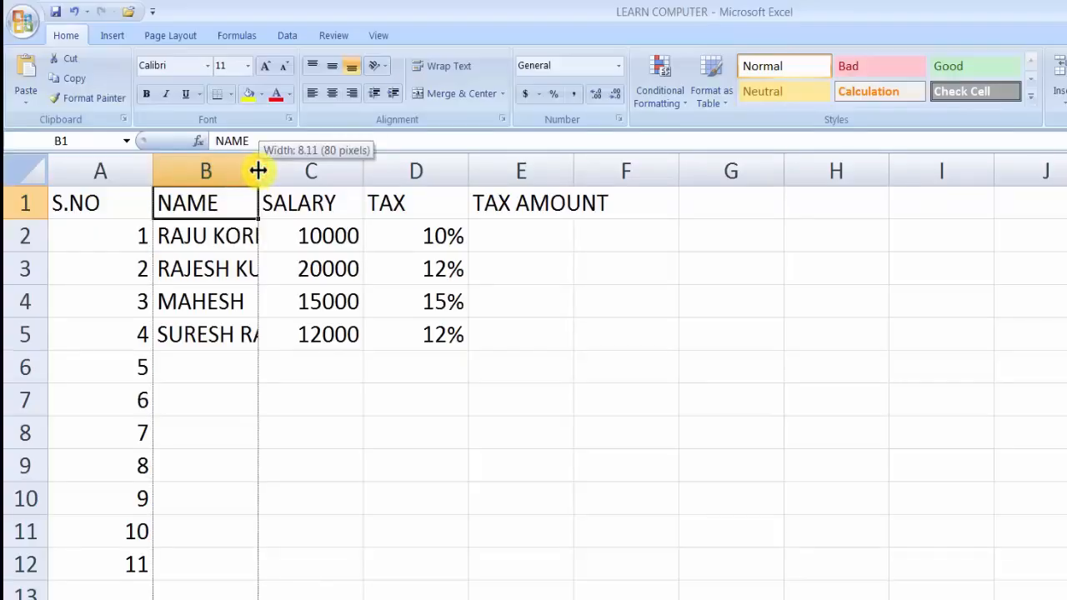
pyautogui.moveTo(258, 170); pyautogui.dragTo(340, 194)
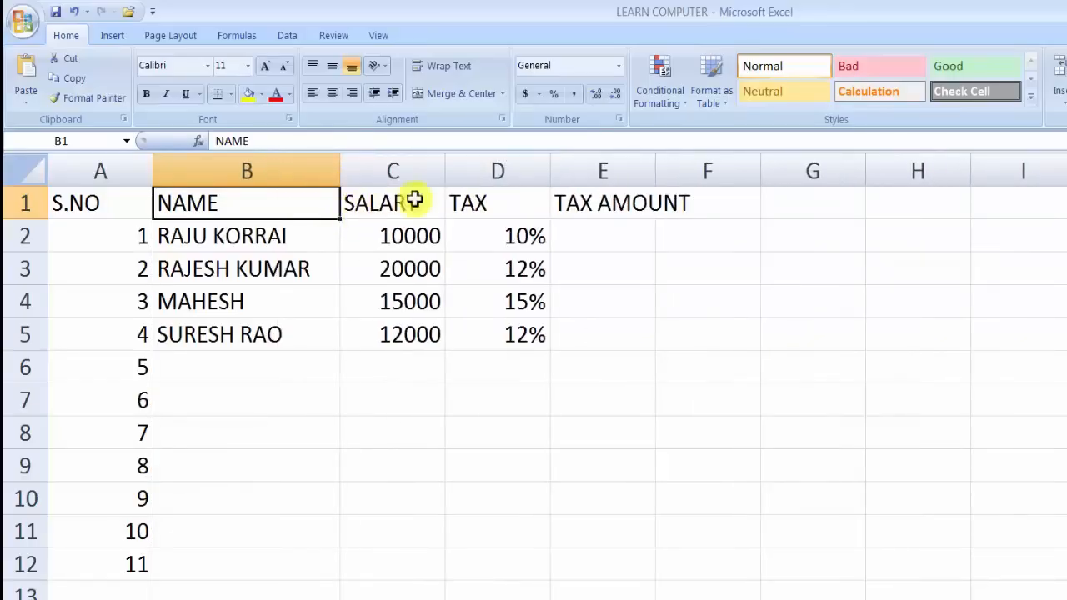
# Step: Widen the SALARY column and restore its width, and narrow the TAX and S.NO columns slightly
pyautogui.moveTo(450, 172); pyautogui.dragTo(503, 176)
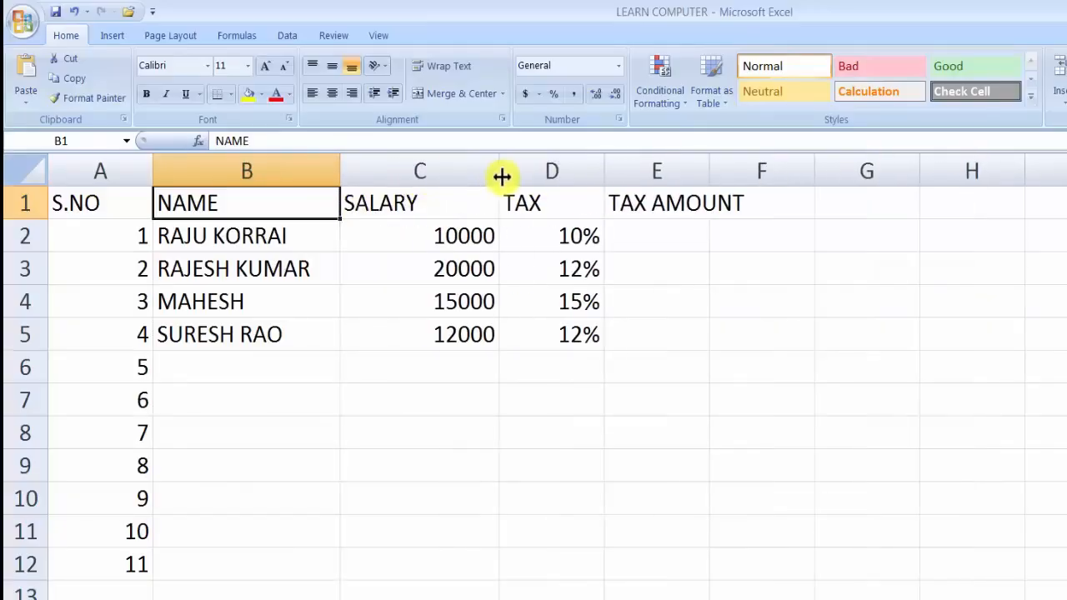
pyautogui.click(676, 171)
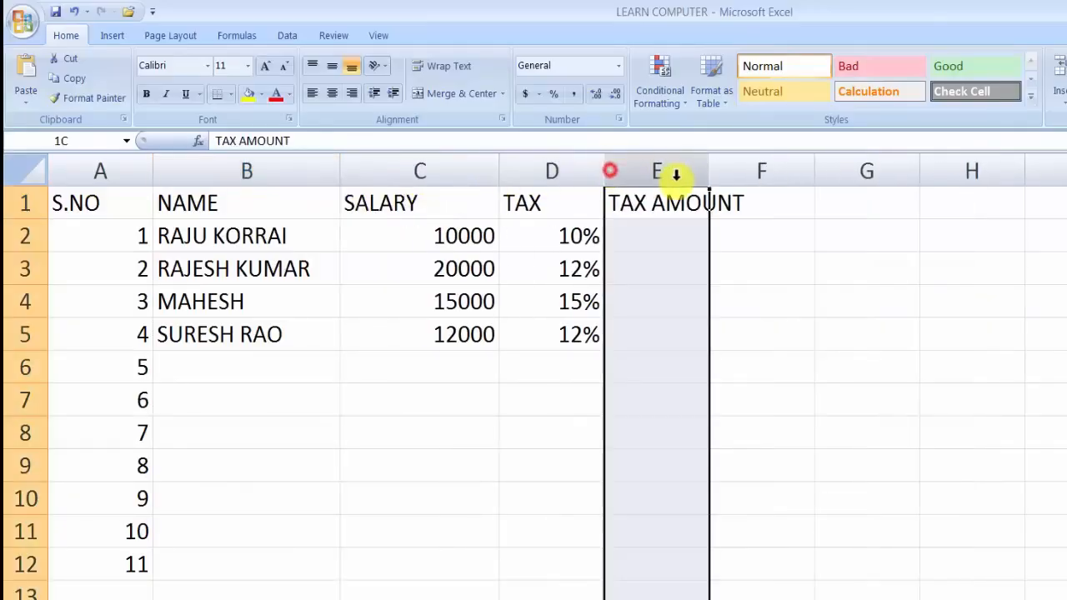
pyautogui.click(595, 168)
pyautogui.moveTo(606, 170); pyautogui.dragTo(569, 176)
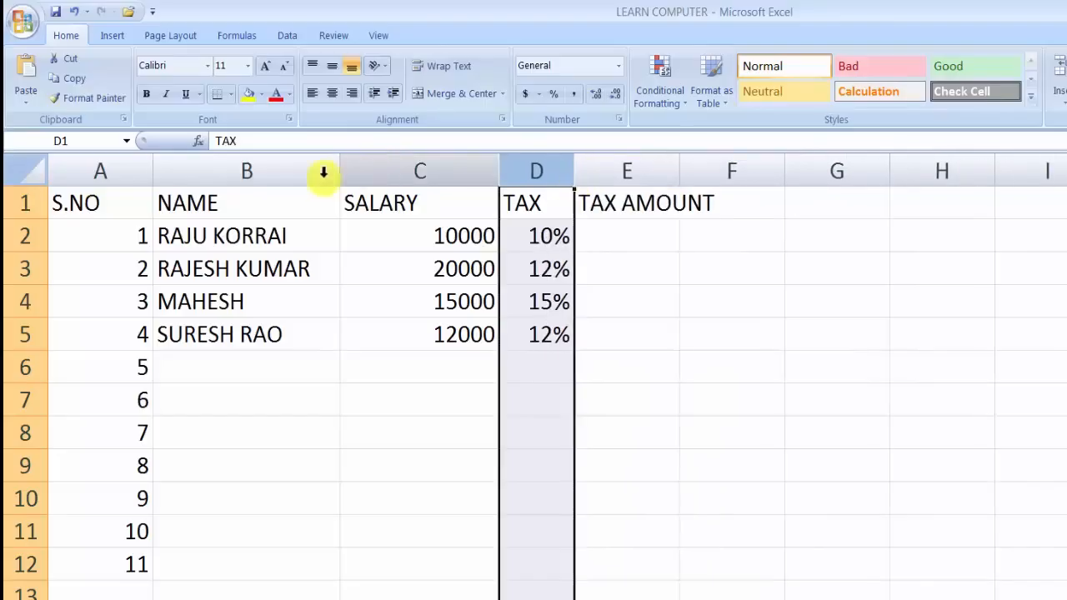
pyautogui.moveTo(500, 172); pyautogui.dragTo(446, 184)
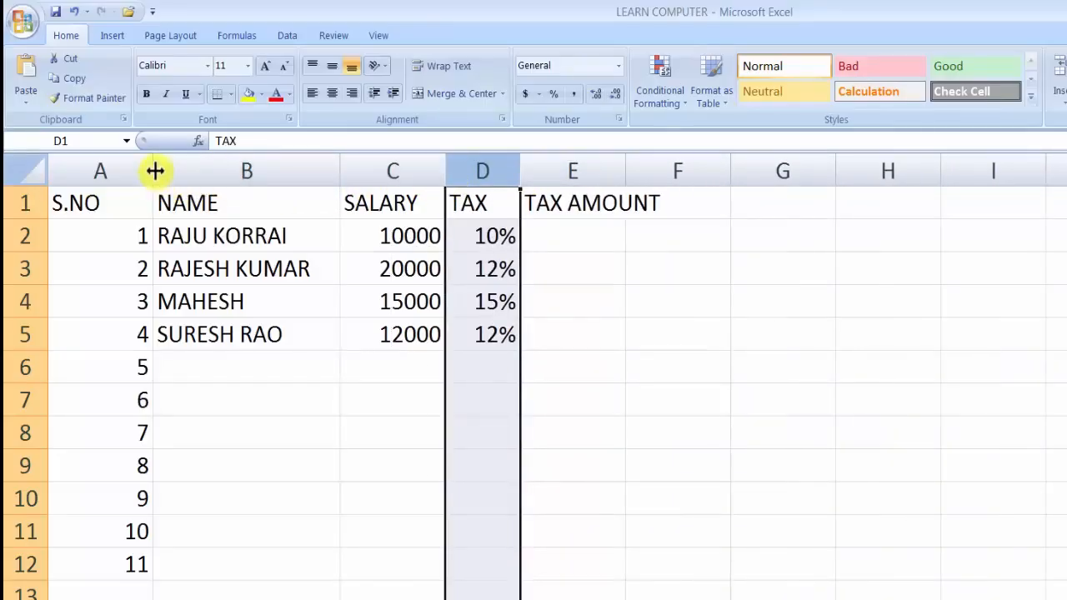
pyautogui.moveTo(153, 172); pyautogui.dragTo(130, 174)
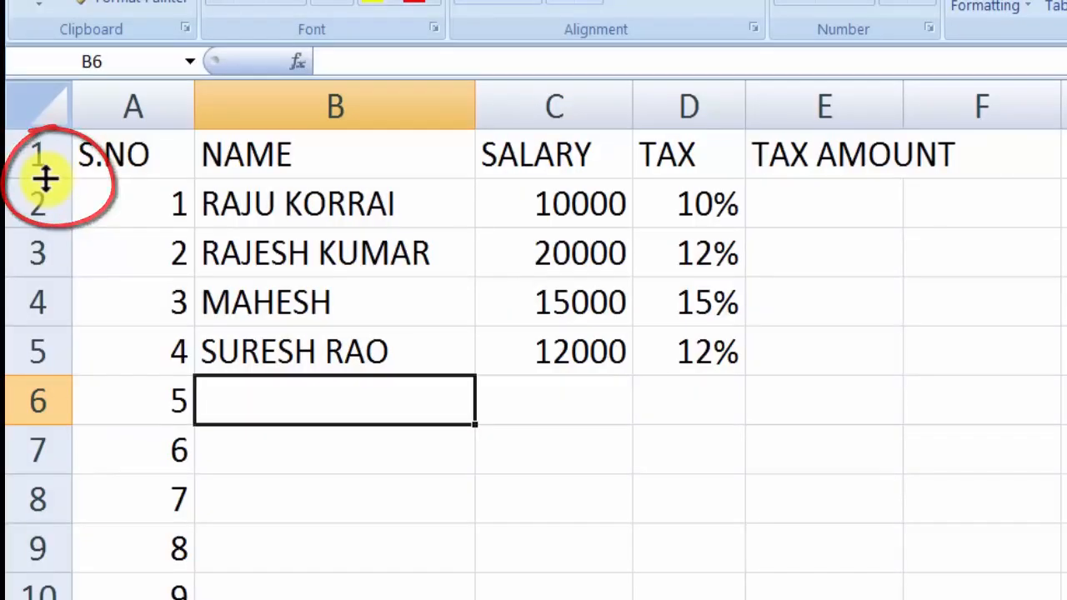
# Step: Increase the height of header row 1 slightly
pyautogui.moveTo(45, 178); pyautogui.dragTo(42, 197)
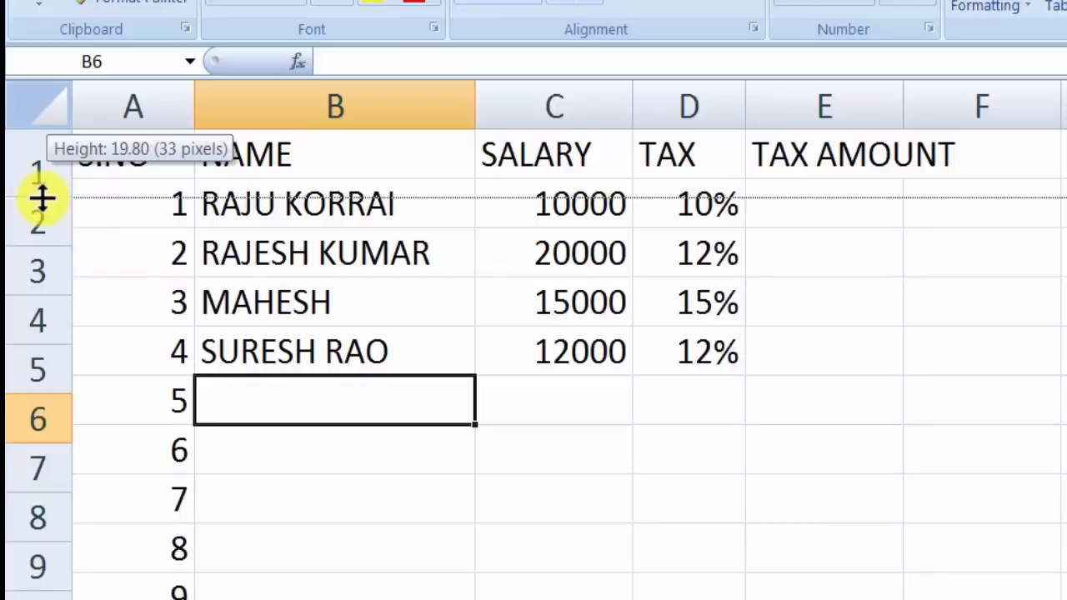
pyautogui.moveTo(42, 198); pyautogui.dragTo(42, 214)
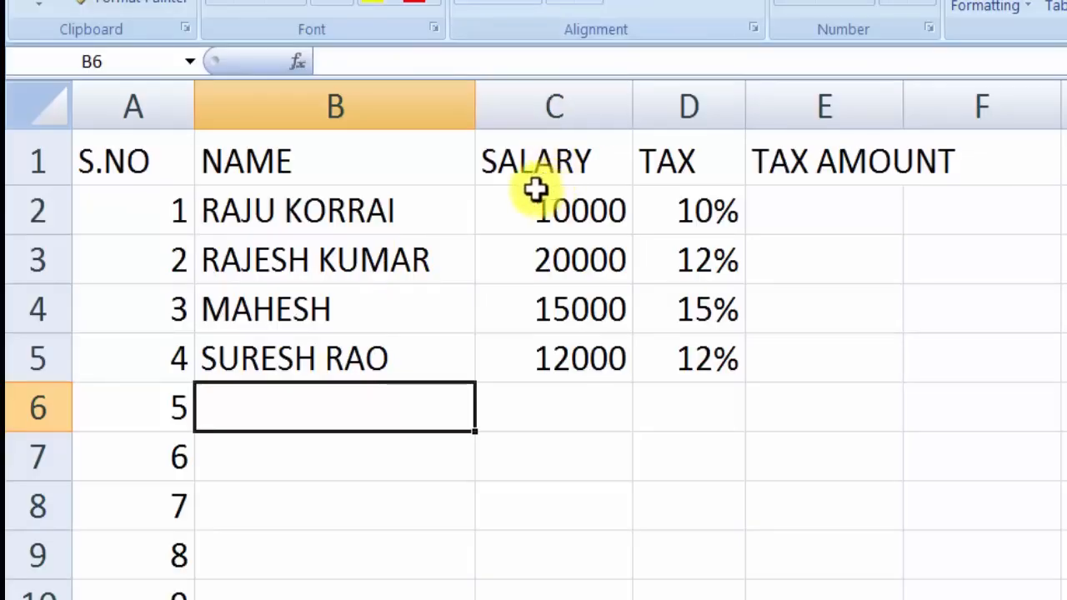
# Step: Insert a new sheet column between the NAME and SALARY columns
pyautogui.click(263, 166)
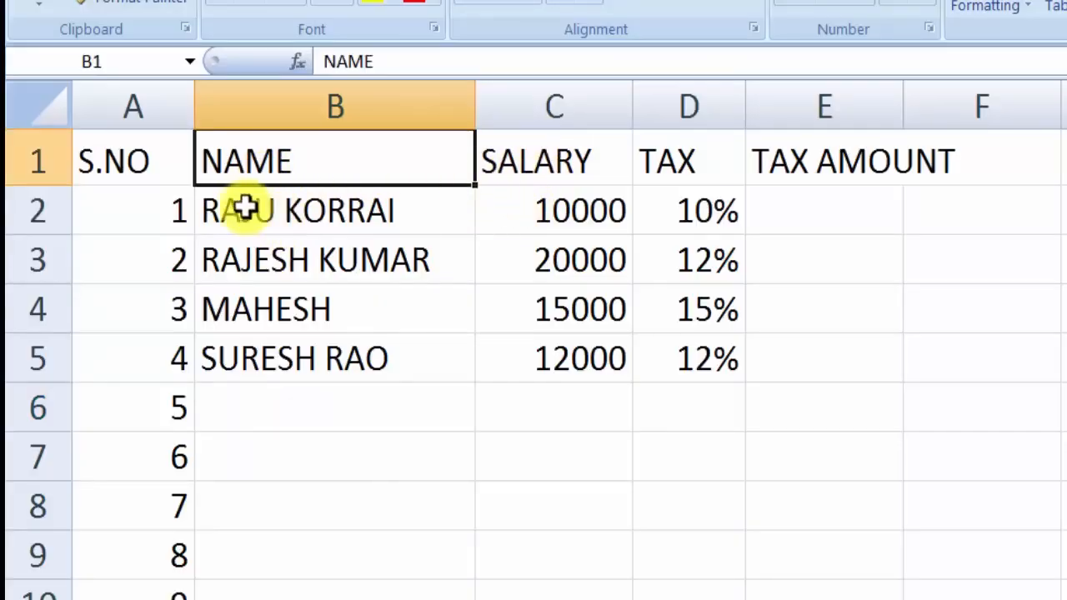
pyautogui.click(543, 167)
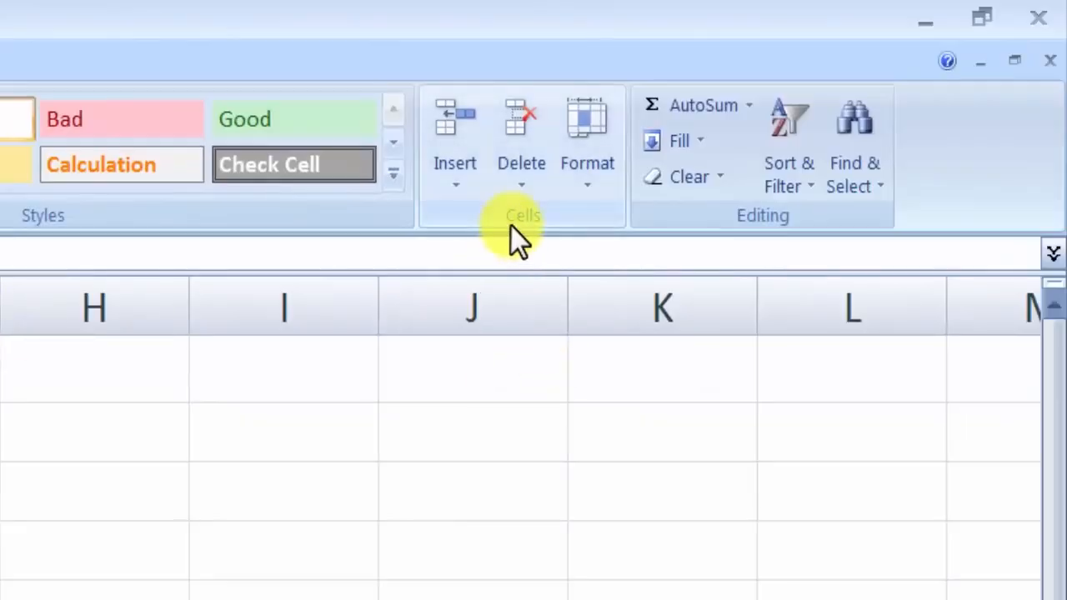
pyautogui.click(456, 185)
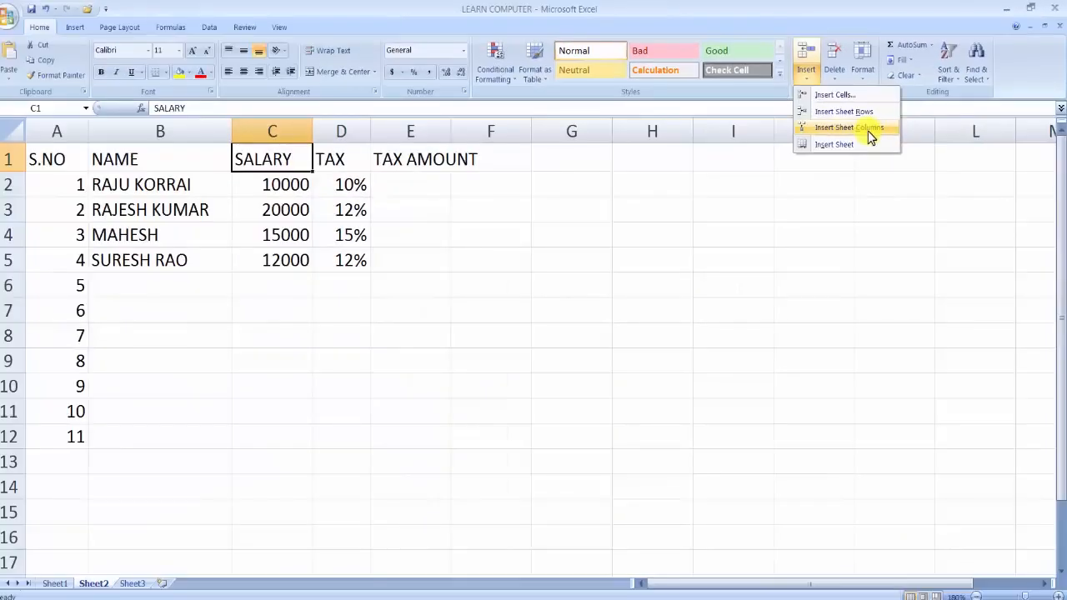
pyautogui.click(869, 136)
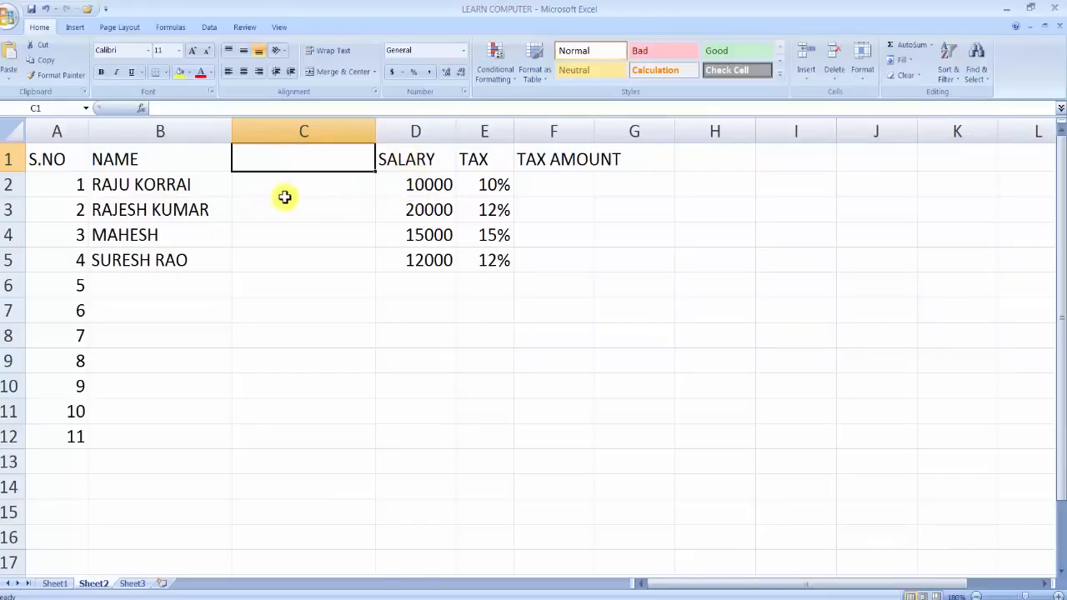
# Step: Examine the blank column C, the first entry under NAME and the salary entries in column D
pyautogui.click(412, 178)
pyautogui.click(415, 208)
pyautogui.click(334, 159)
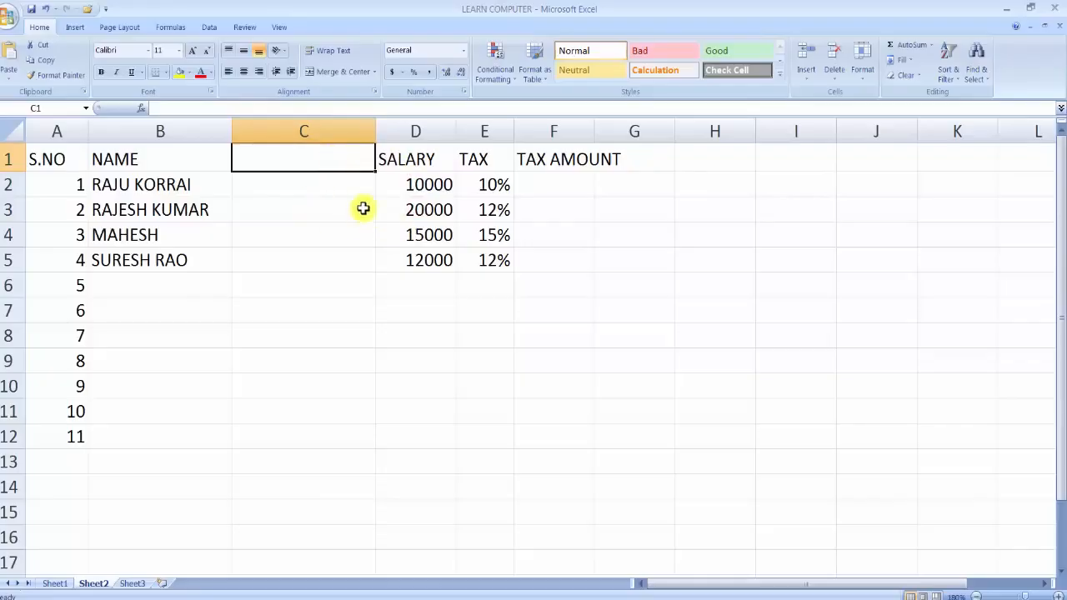
pyautogui.click(128, 186)
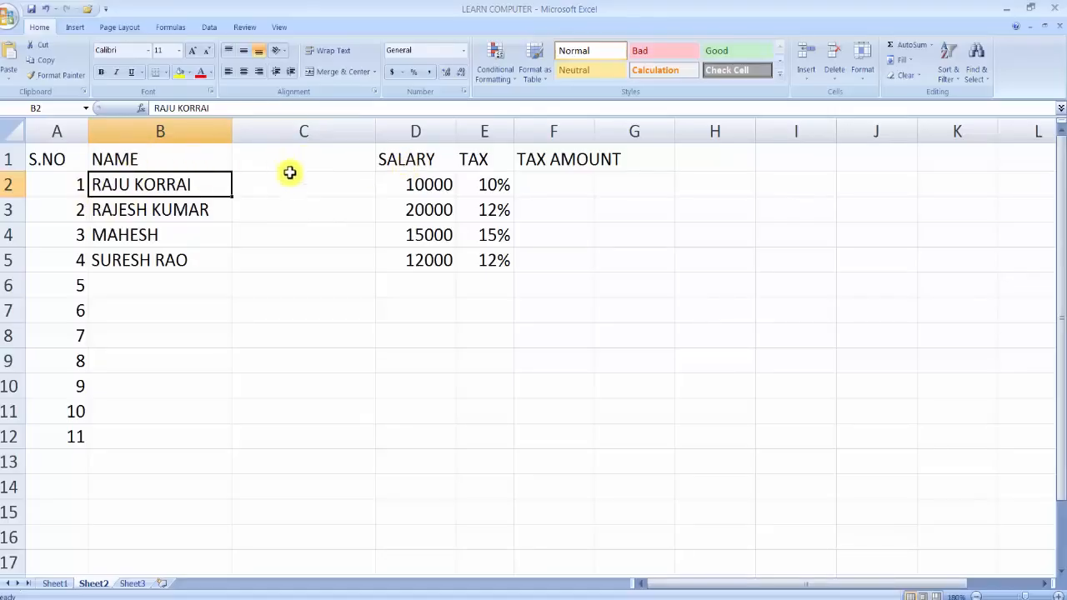
pyautogui.click(404, 163)
pyautogui.click(400, 183)
pyautogui.click(409, 209)
pyautogui.click(404, 236)
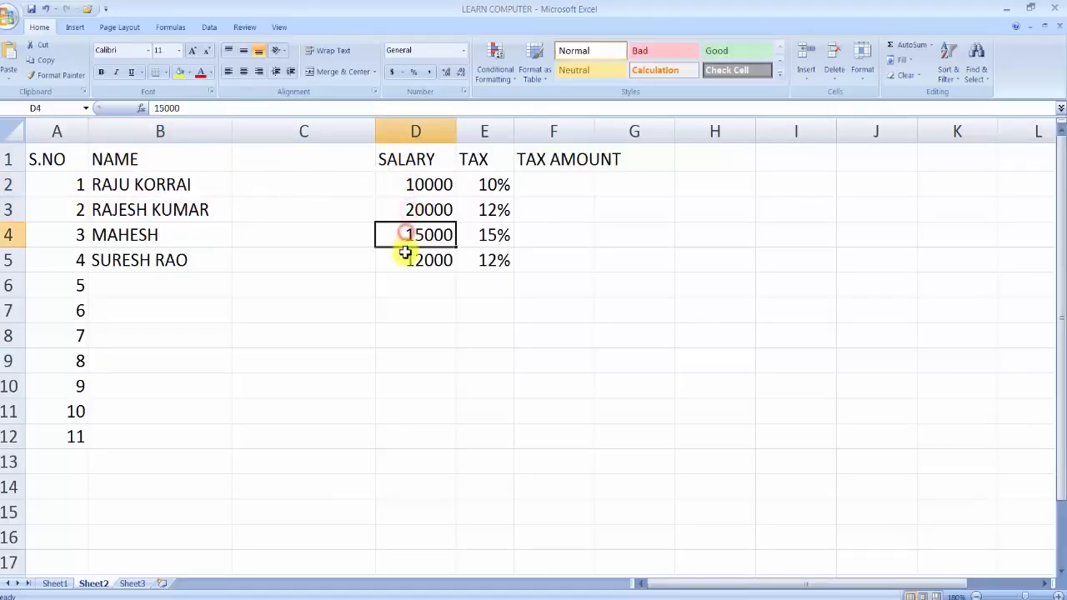
pyautogui.click(400, 260)
pyautogui.click(393, 211)
pyautogui.click(387, 187)
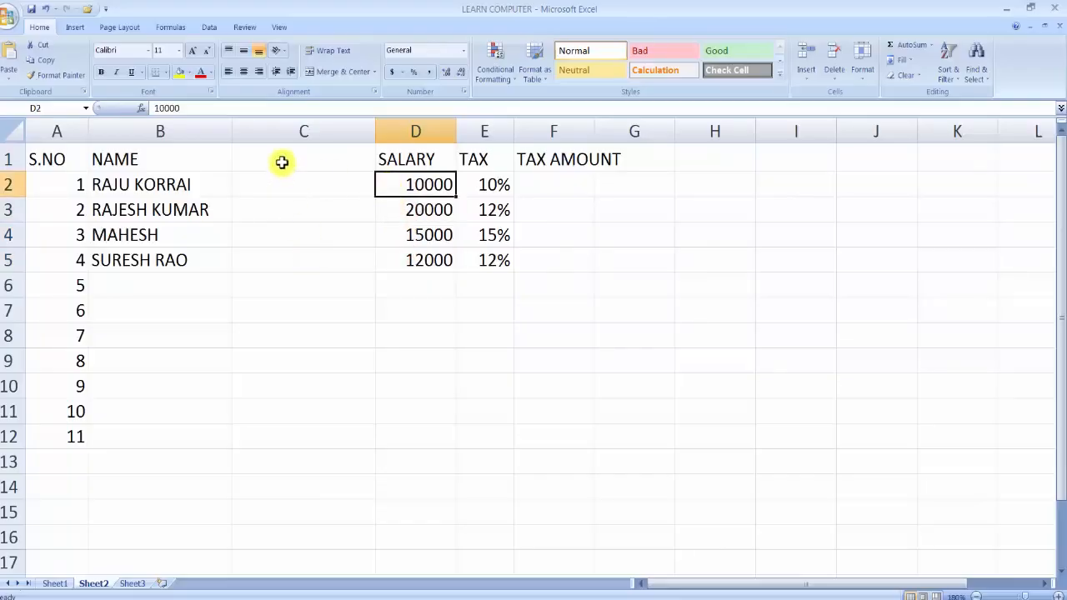
# Step: Enter the heading EMP CODE in cell C1 of the blank column between NAME and SALARY
pyautogui.click(282, 162)
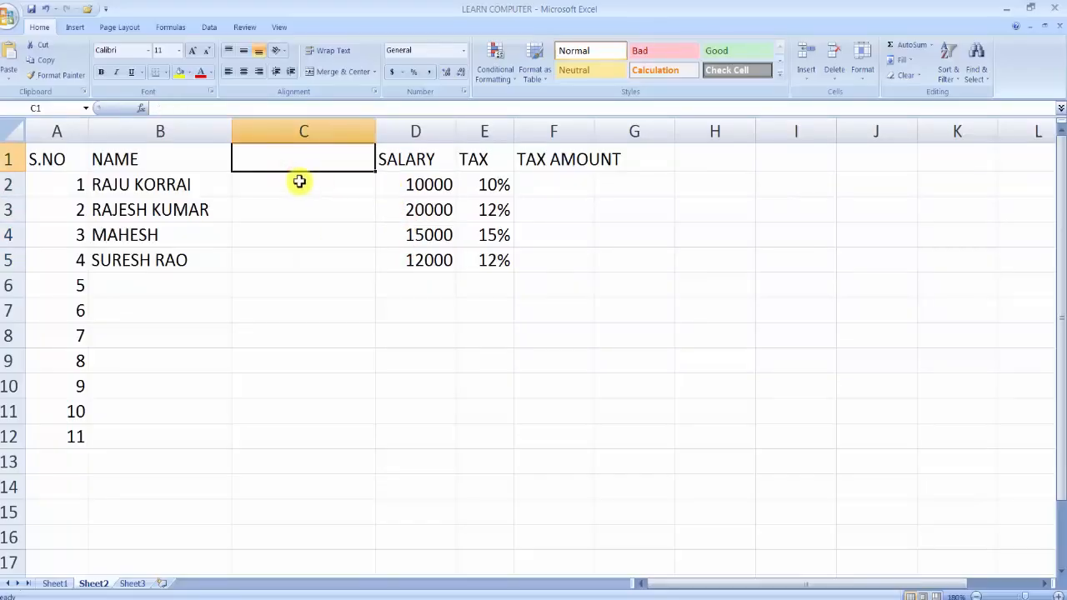
pyautogui.write('EMP CODE')
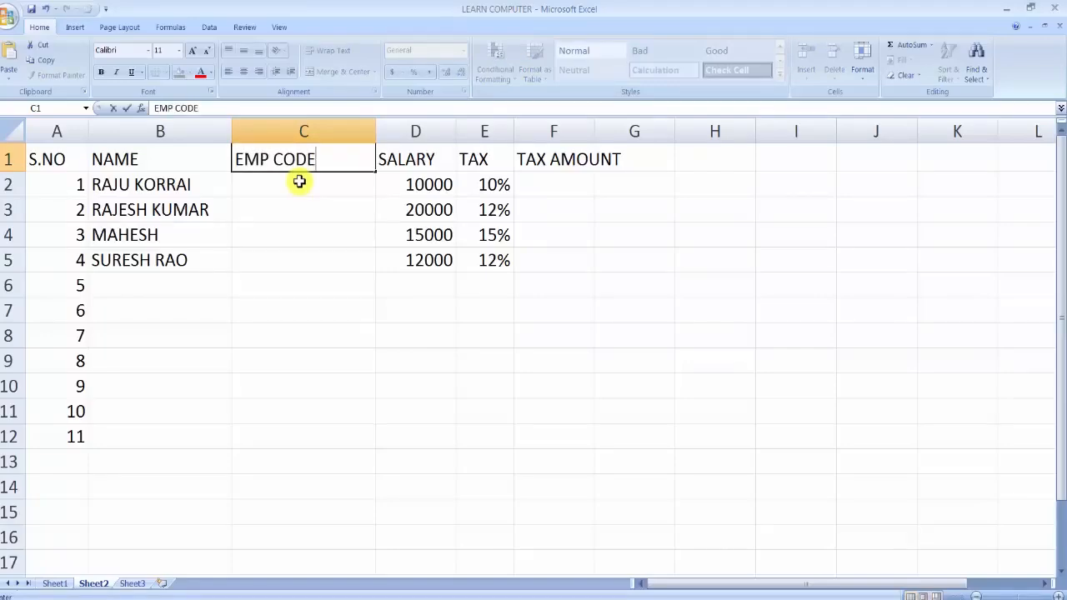
pyautogui.press('Return')
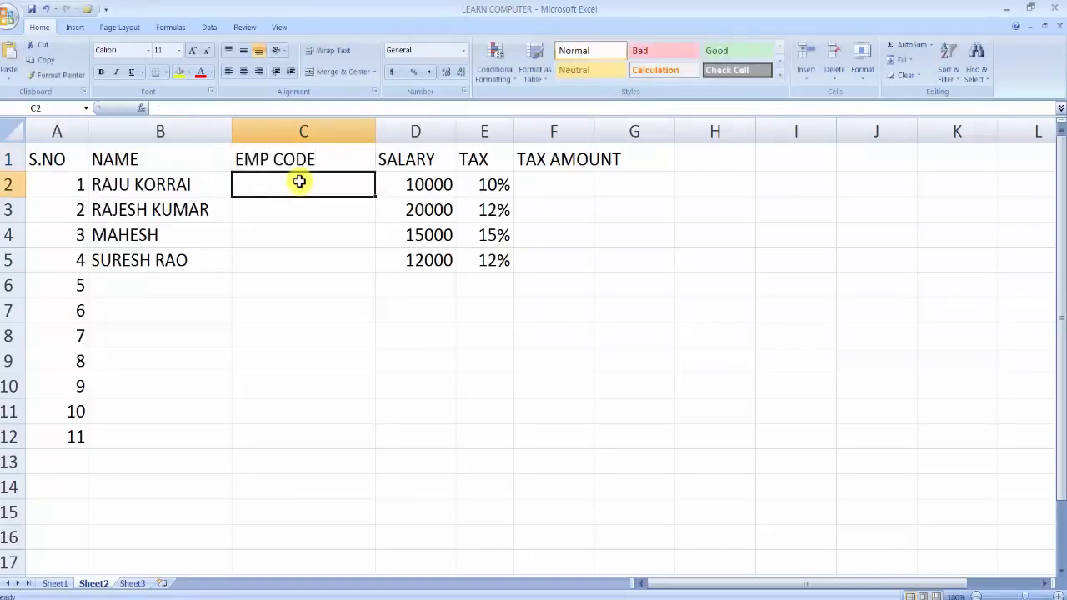
# Step: Enter the codes EMP 01 and EMP 02 for the first two employees under EMP CODE
pyautogui.write('EX')
pyautogui.press('BackSpace')
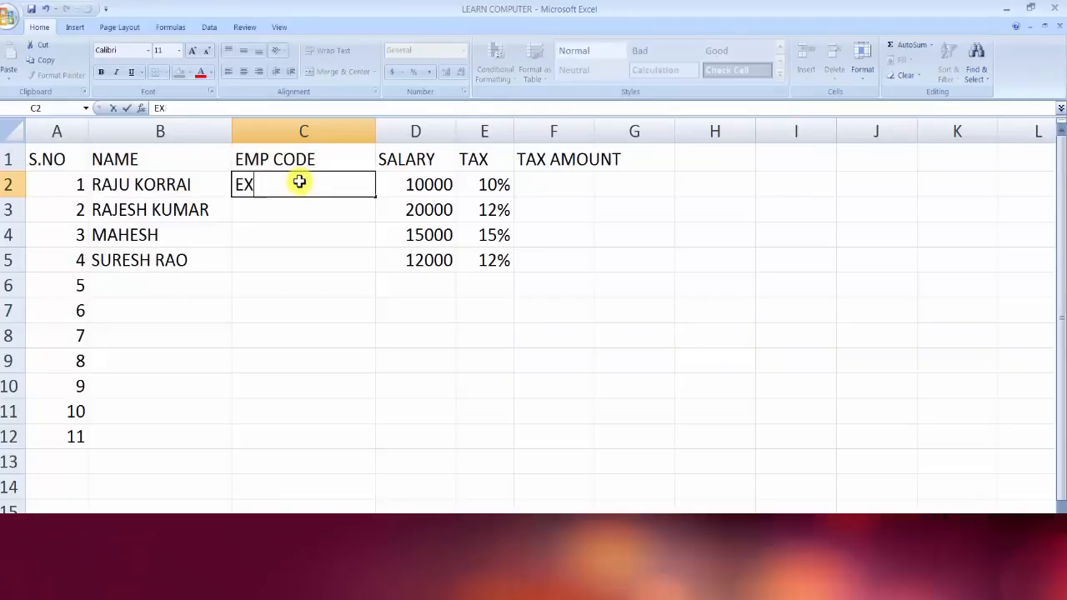
pyautogui.write('M')
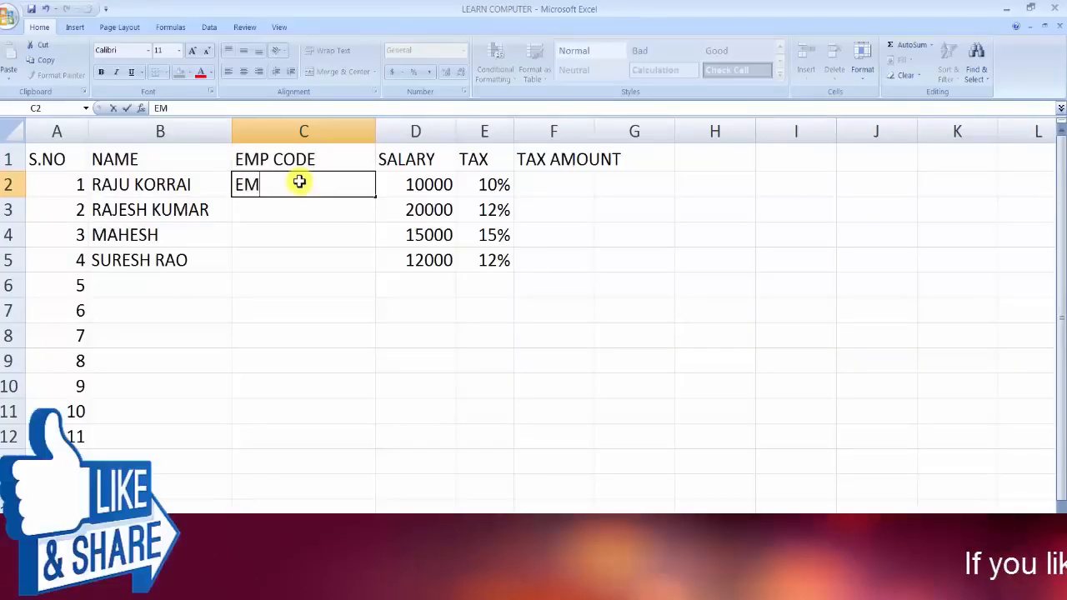
pyautogui.write('P 01')
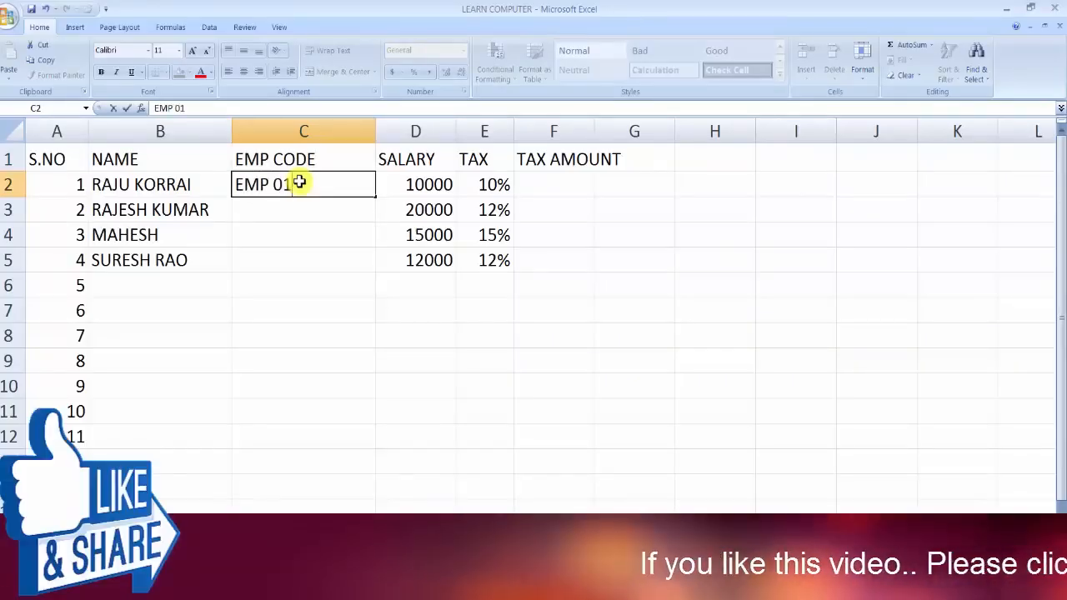
pyautogui.press('Return')
pyautogui.write('EXP')
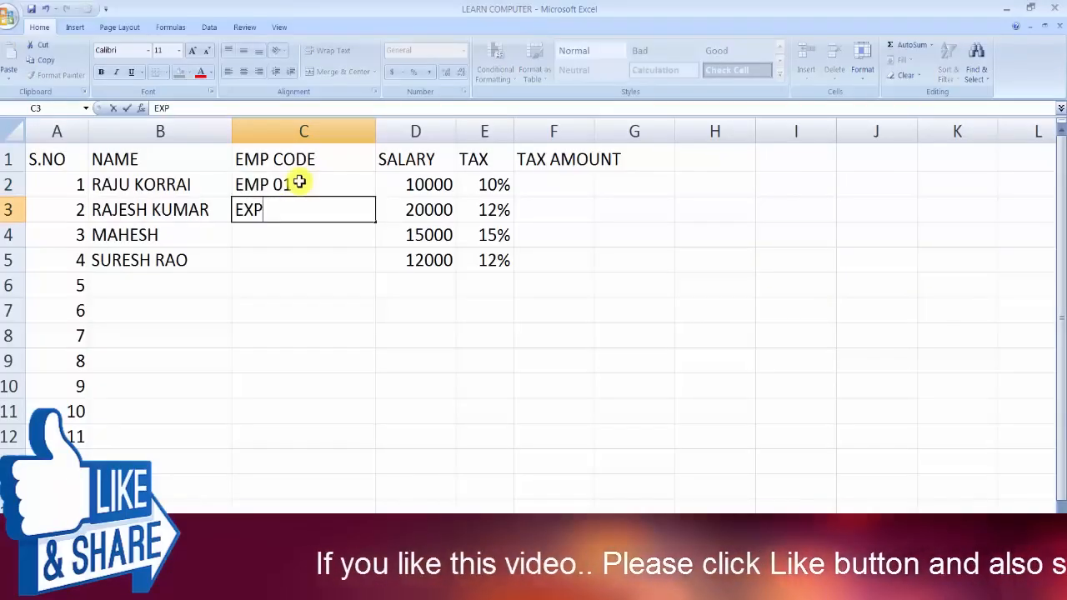
pyautogui.press('BackSpace')
pyautogui.press('BackSpace')
pyautogui.write('C')
pyautogui.press('BackSpace')
pyautogui.write('MP 02')
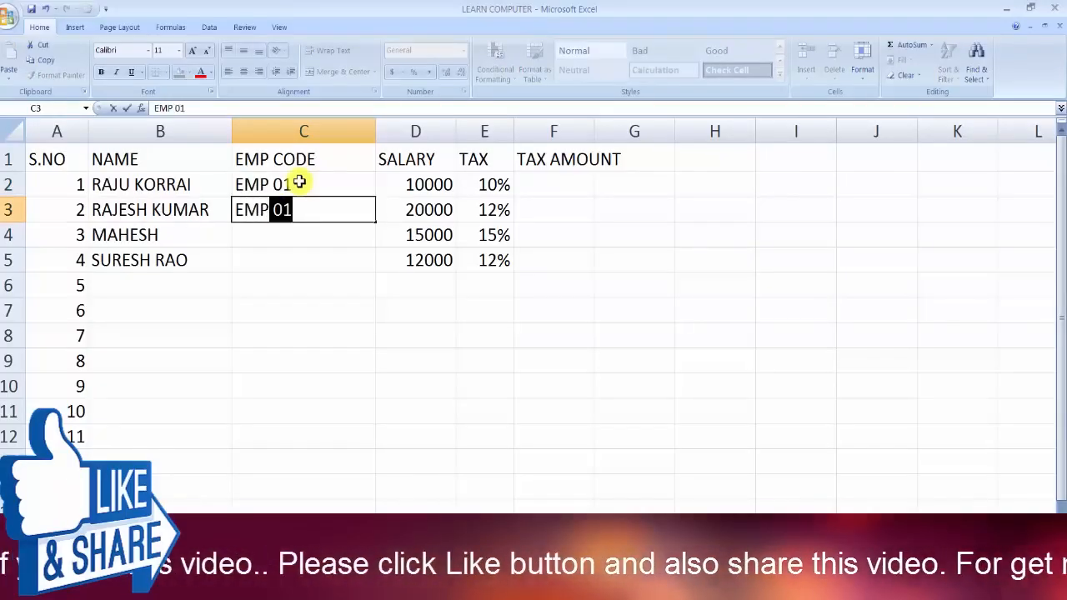
pyautogui.press('Return')
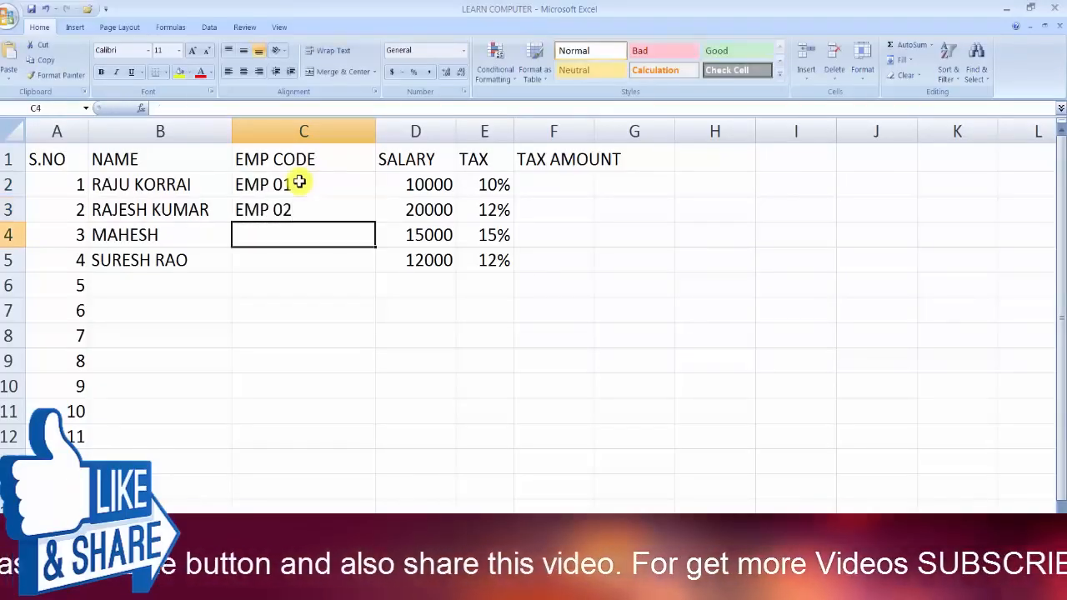
# Step: Fill the employee code series from C2:C3 down to row 5 and narrow the EMP CODE column to fit its heading
pyautogui.moveTo(274, 186); pyautogui.dragTo(269, 208)
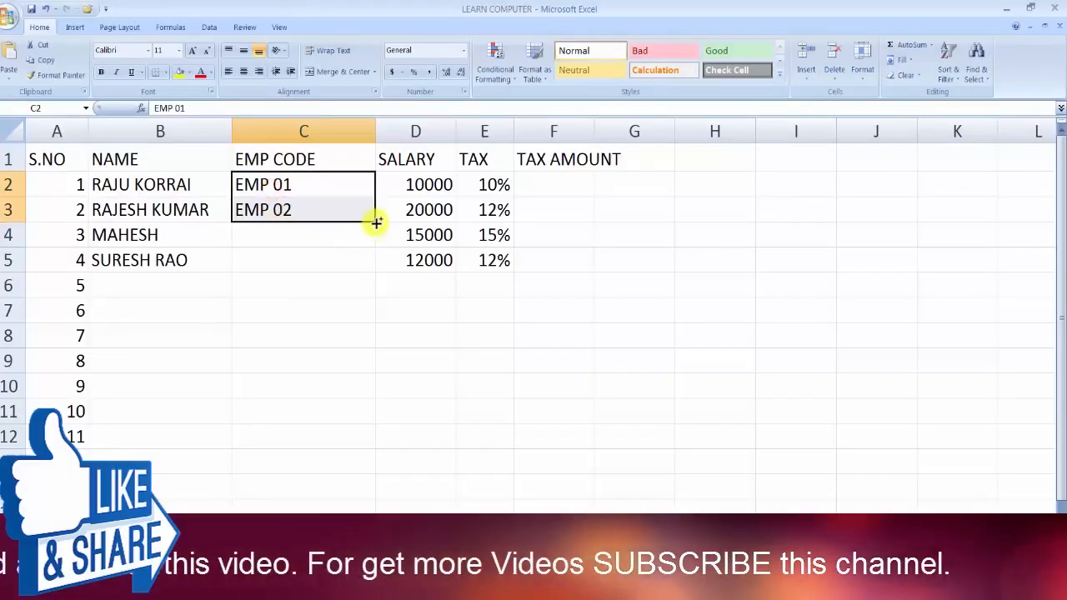
pyautogui.moveTo(374, 218); pyautogui.dragTo(367, 269)
pyautogui.hotkey('ctrl', 'z')
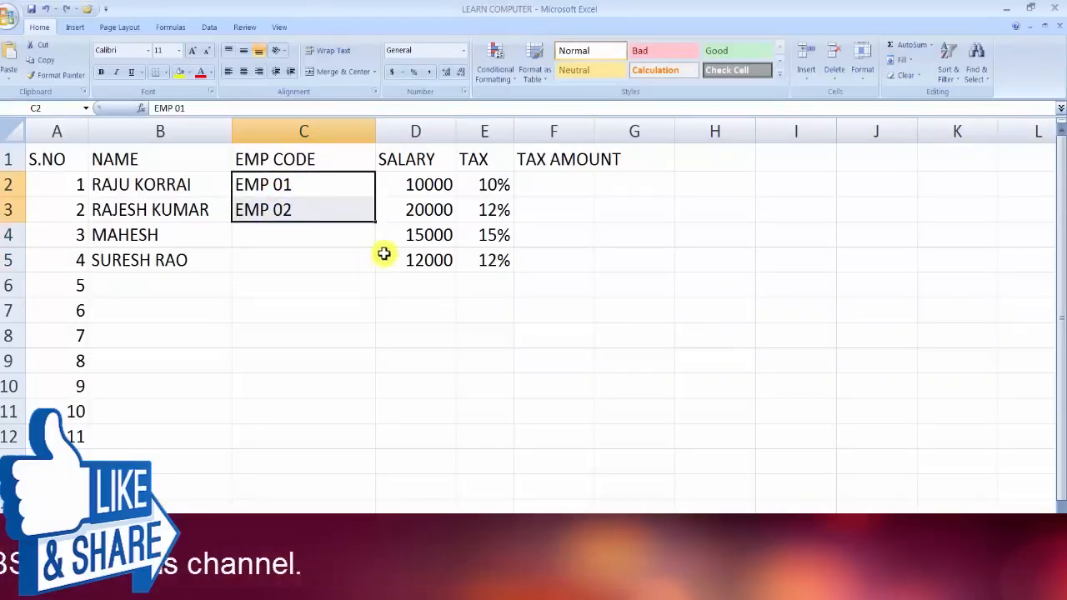
pyautogui.moveTo(374, 222); pyautogui.dragTo(364, 268)
pyautogui.click(361, 310)
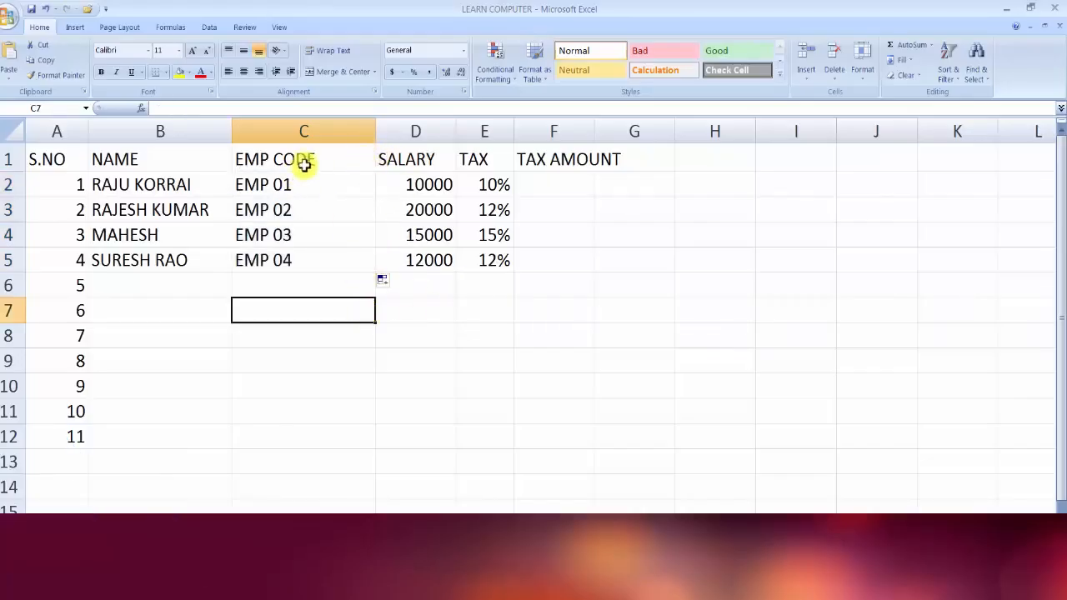
pyautogui.moveTo(375, 134); pyautogui.dragTo(329, 134)
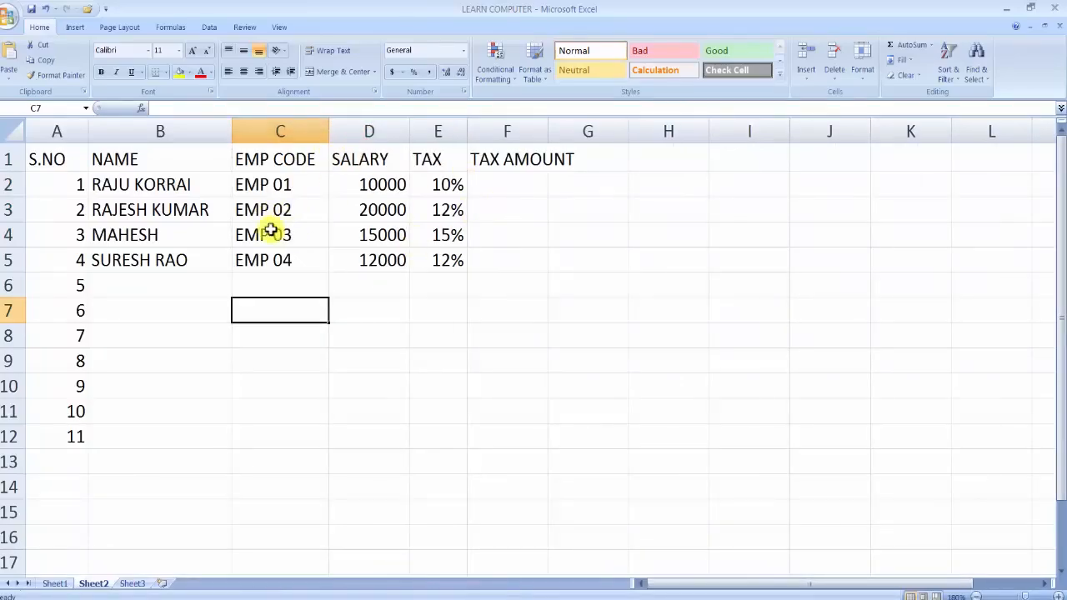
# Step: Review the row 1 headings from S.NO through TAX AMOUNT cell by cell
pyautogui.click(53, 159)
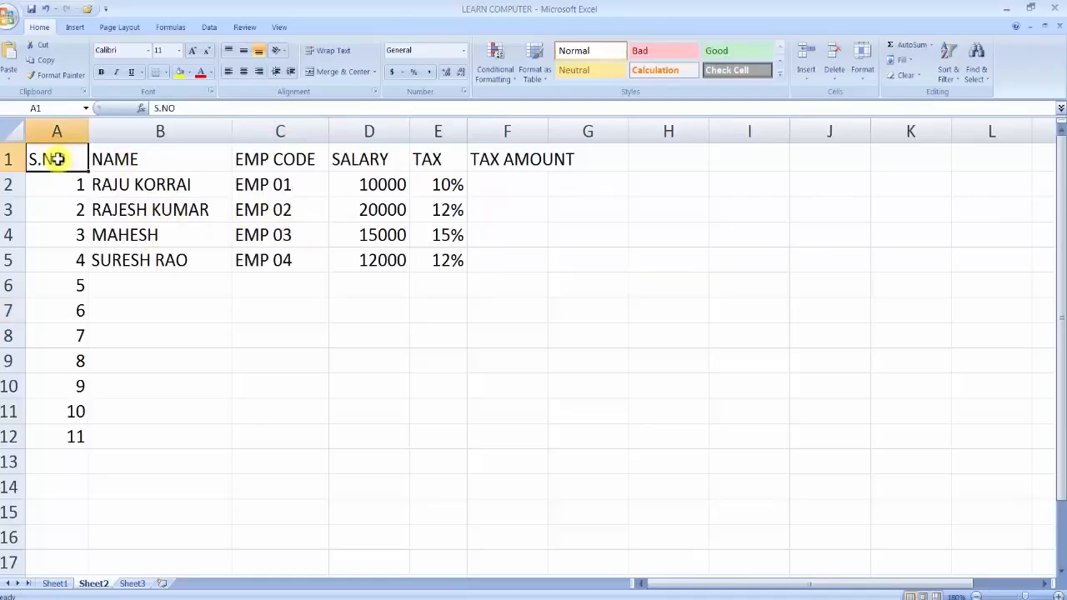
pyautogui.click(210, 162)
pyautogui.click(274, 161)
pyautogui.click(385, 162)
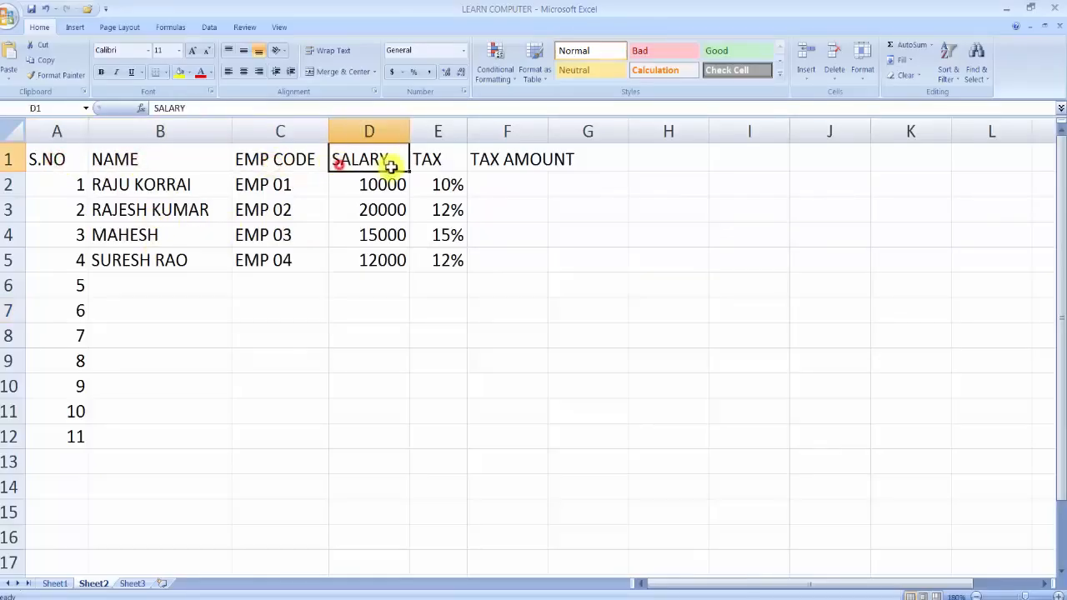
pyautogui.click(441, 161)
pyautogui.click(490, 162)
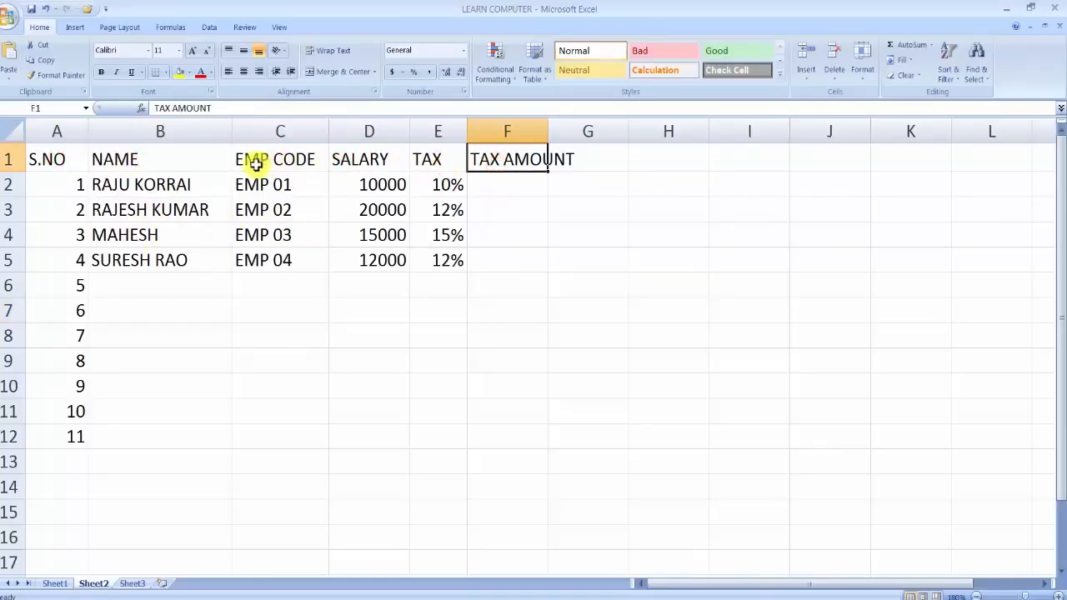
pyautogui.click(64, 159)
pyautogui.click(120, 159)
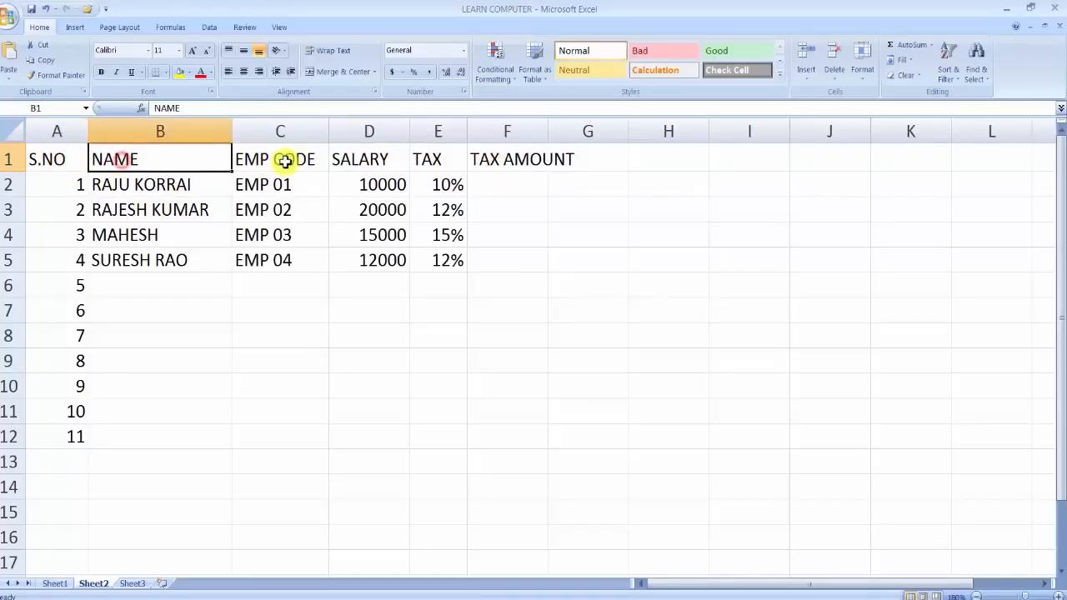
pyautogui.click(286, 161)
pyautogui.click(389, 162)
pyautogui.click(470, 160)
pyautogui.click(429, 159)
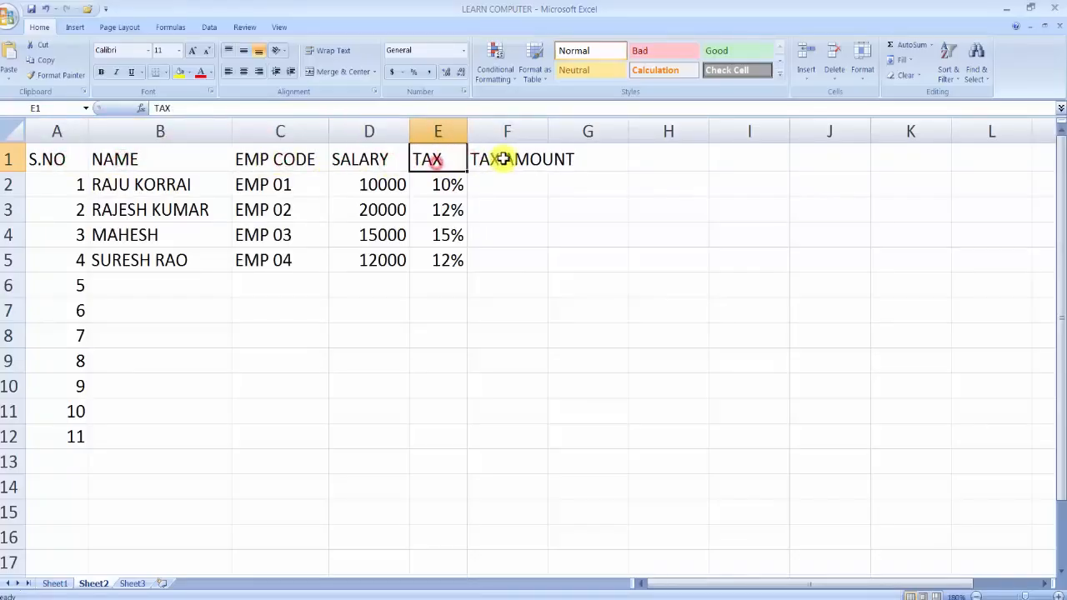
# Step: Insert a new sheet row above the heading row
pyautogui.click(501, 162)
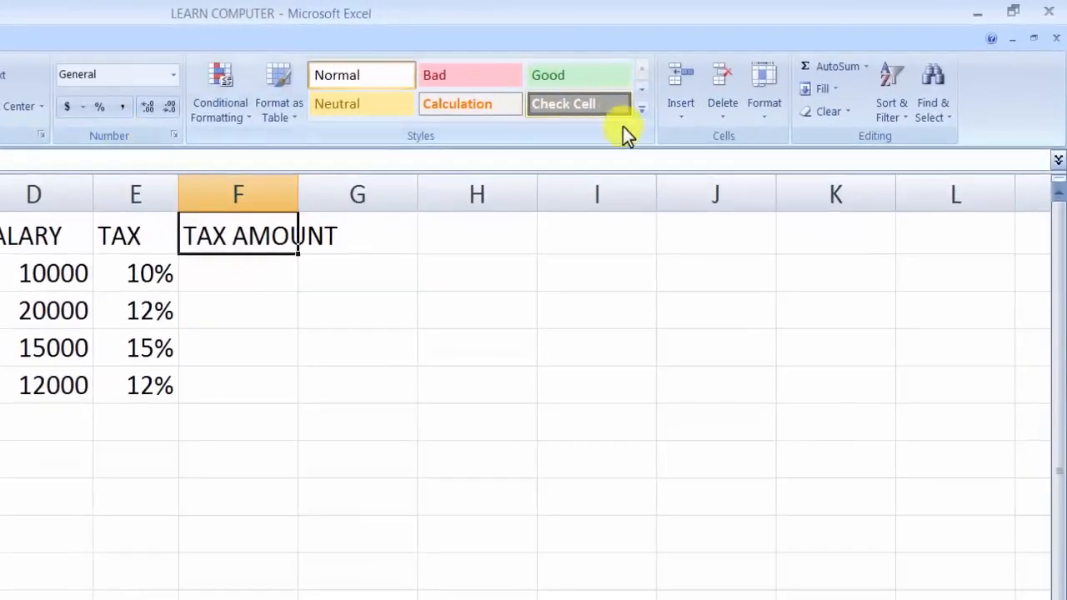
pyautogui.click(688, 114)
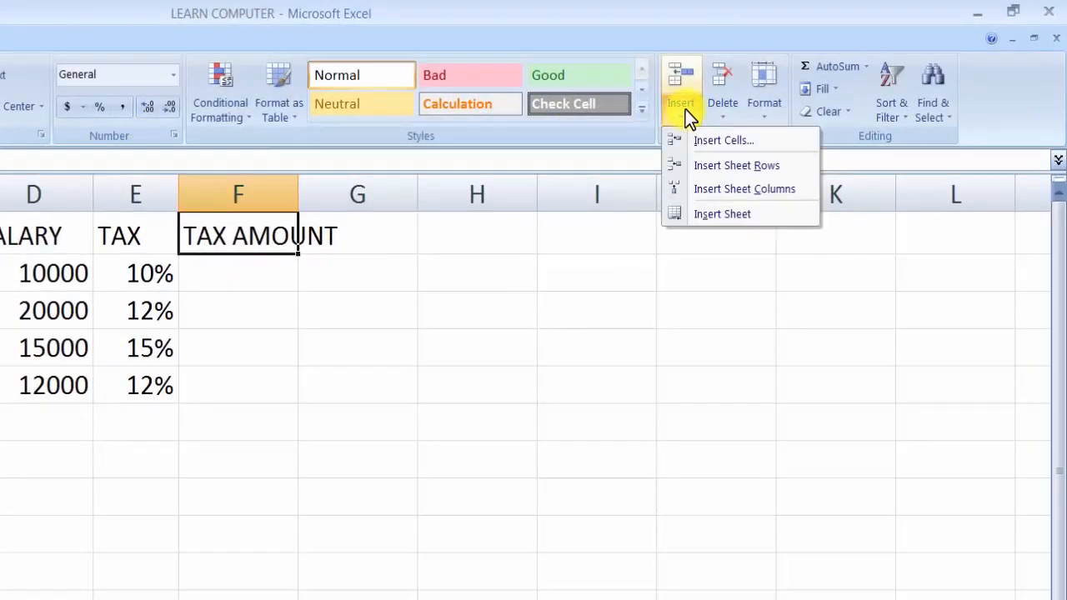
pyautogui.click(755, 165)
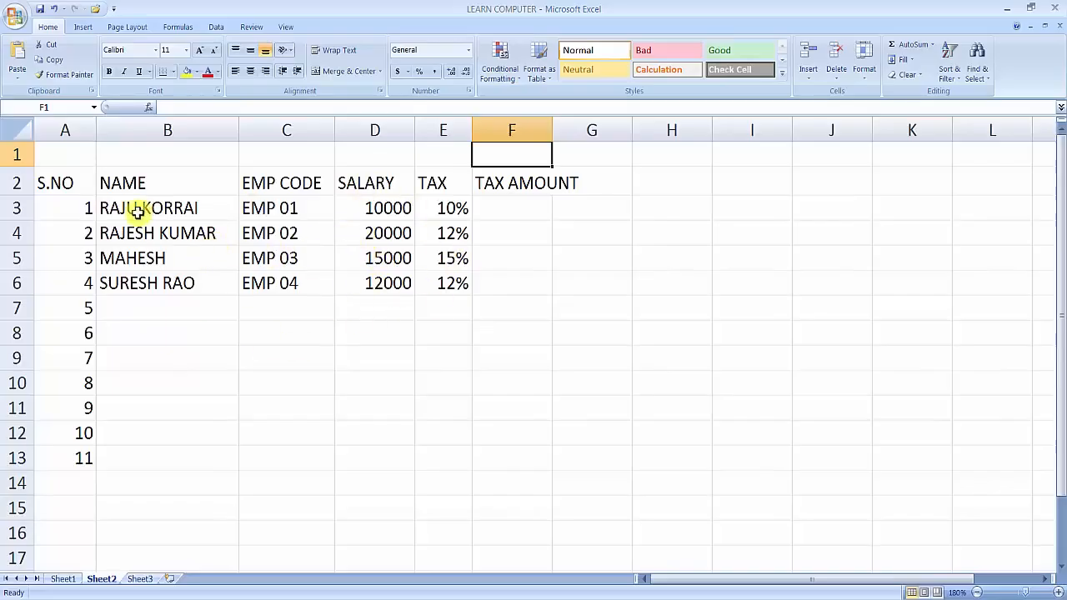
# Step: Try inserting a cell at B4 with the Shift cells right option, and undo the insertion
pyautogui.click(158, 238)
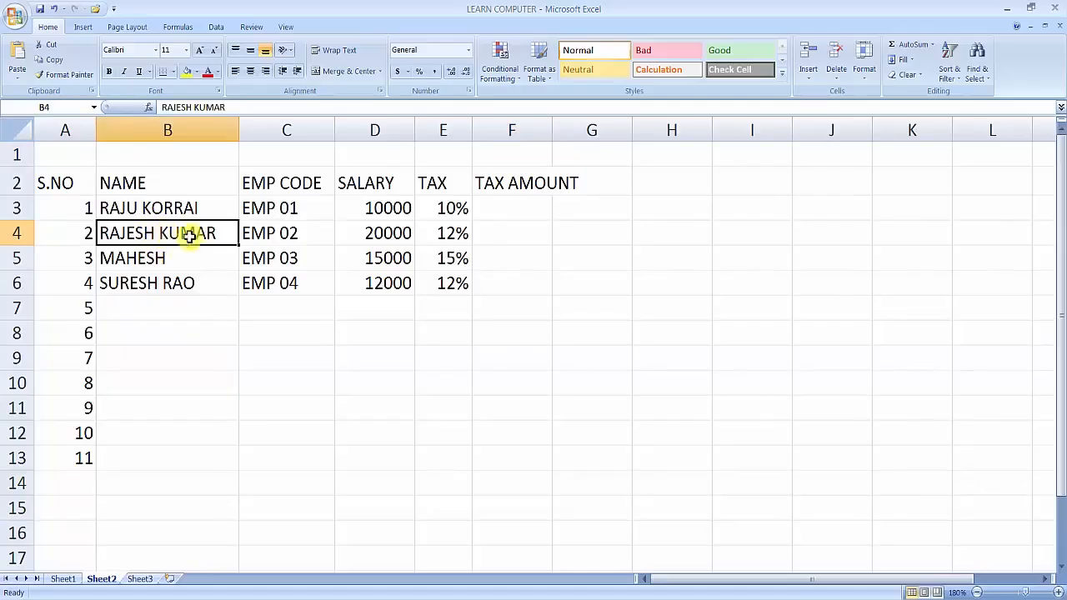
pyautogui.click(809, 74)
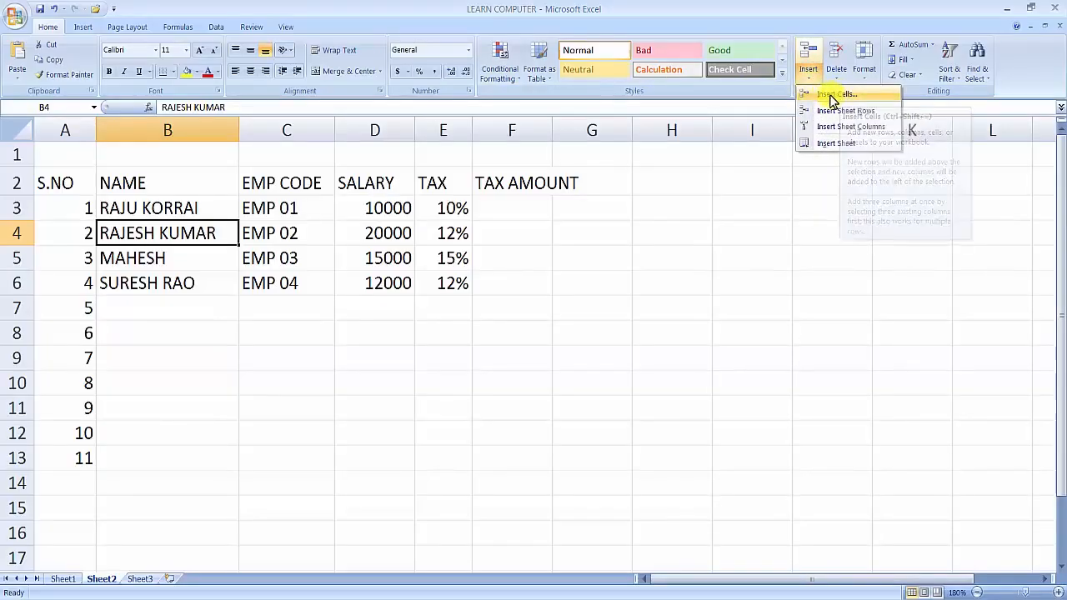
pyautogui.click(831, 97)
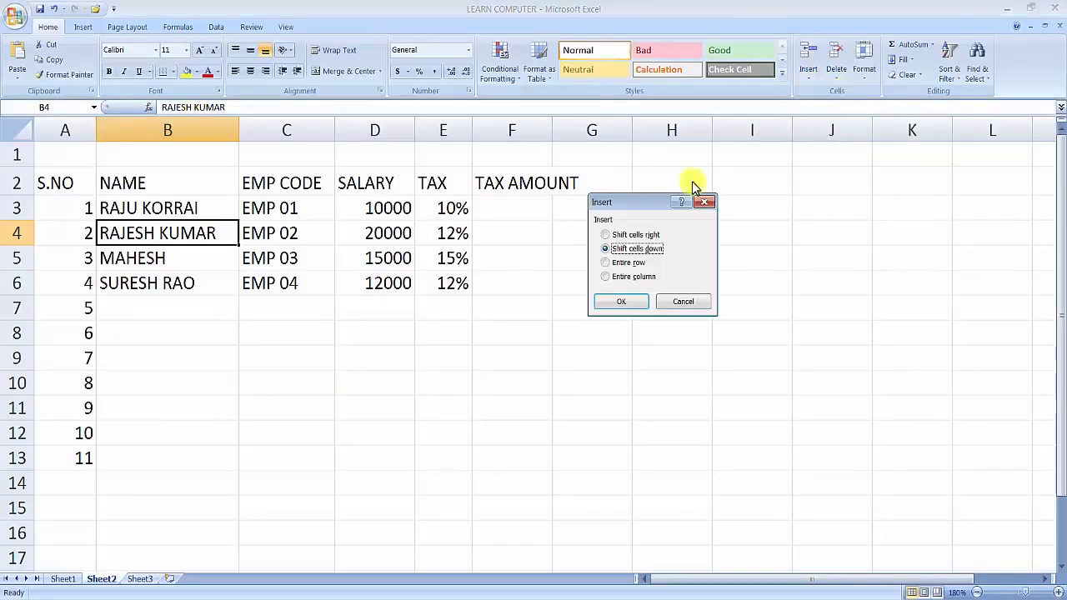
pyautogui.moveTo(637, 208); pyautogui.dragTo(466, 249)
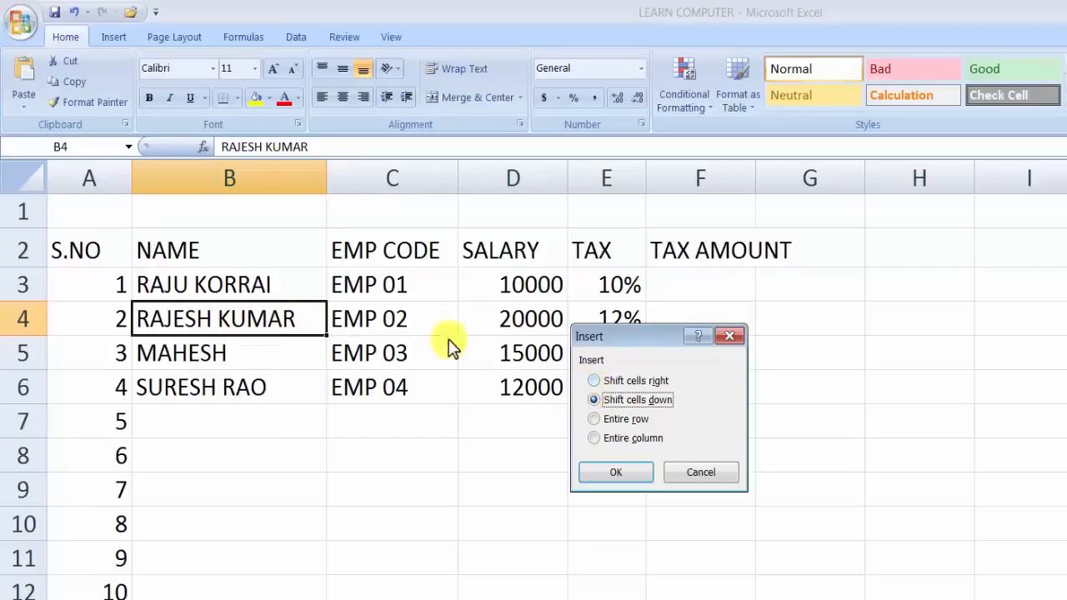
pyautogui.click(593, 380)
pyautogui.click(623, 475)
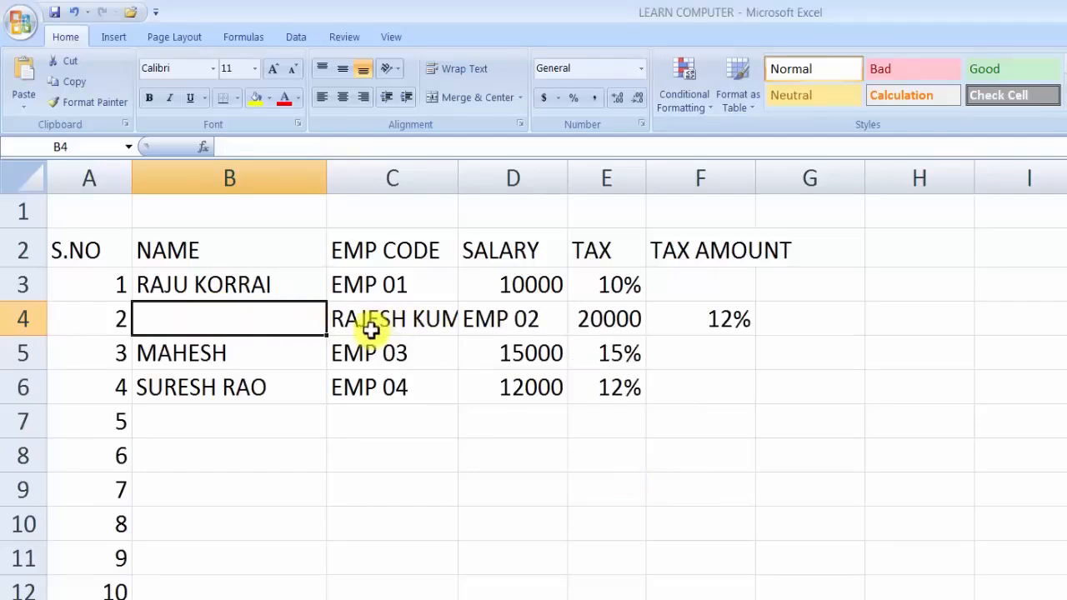
pyautogui.hotkey('ctrl', 'z')
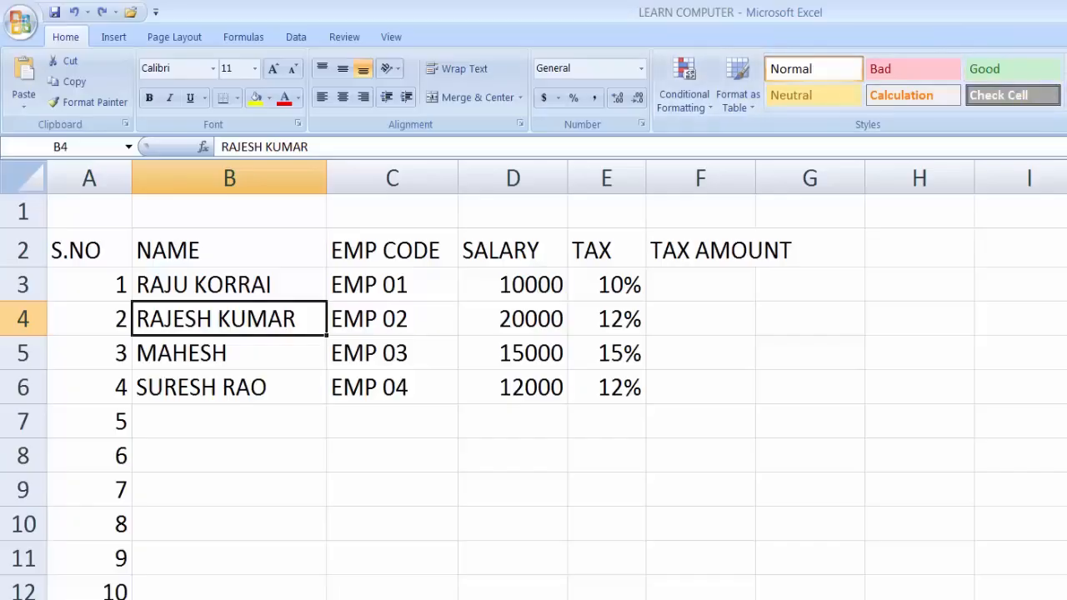
# Step: Try inserting a cell at B4 with the Shift cells down option, and undo the insertion
pyautogui.hotkey('ctrl', 'shift', '+')
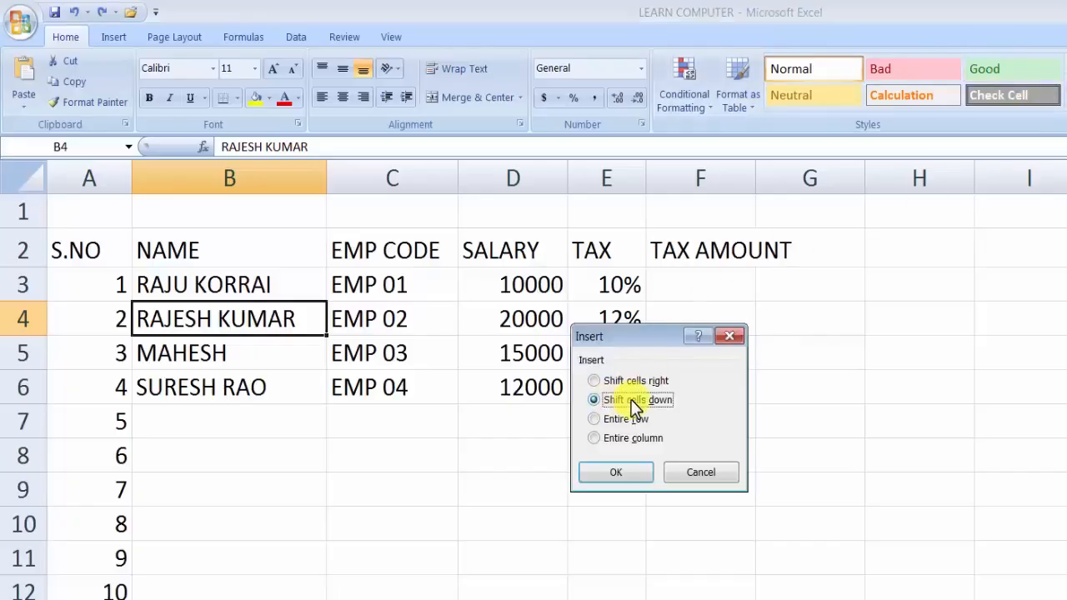
pyautogui.click(611, 473)
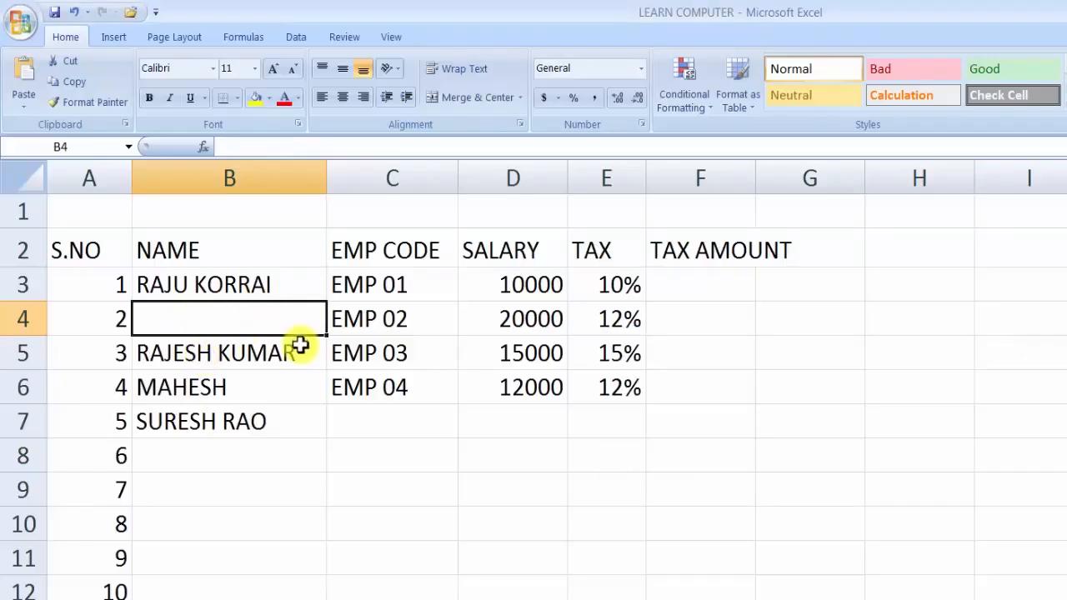
pyautogui.hotkey('ctrl', 'z')
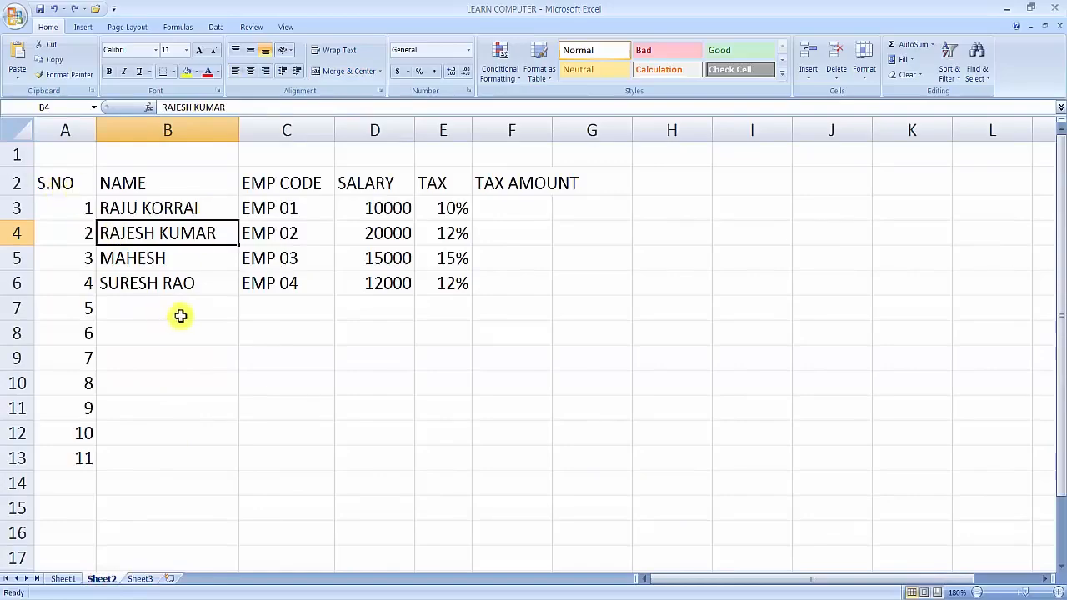
# Step: Clear the range A7:G14 to remove the unused serial numbers 5 to 11 below the last employee
pyautogui.moveTo(83, 317); pyautogui.dragTo(92, 450)
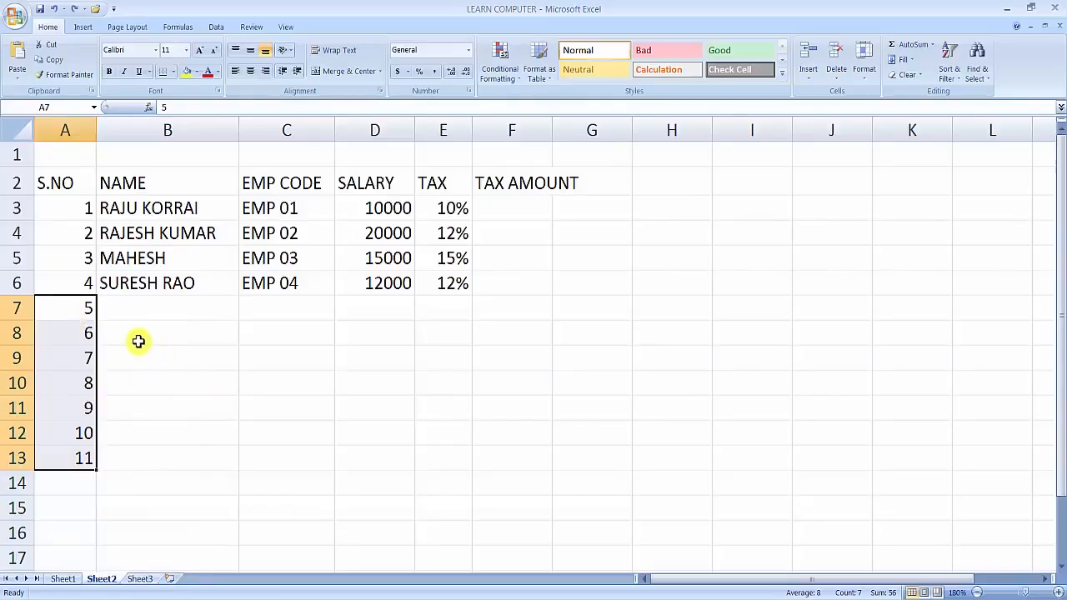
pyautogui.moveTo(139, 341); pyautogui.dragTo(627, 491)
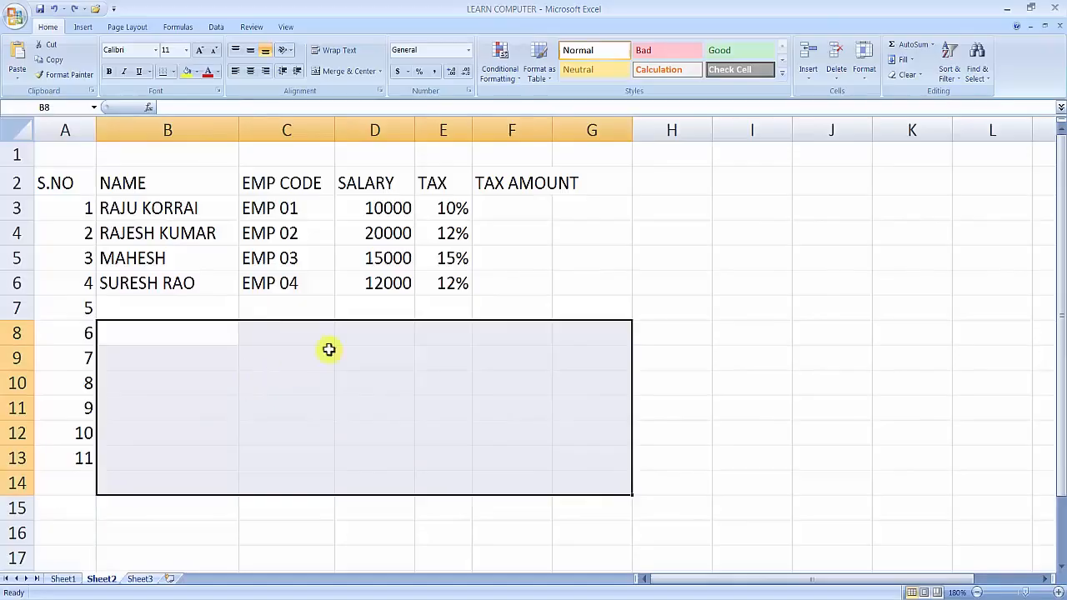
pyautogui.moveTo(58, 310); pyautogui.dragTo(555, 476)
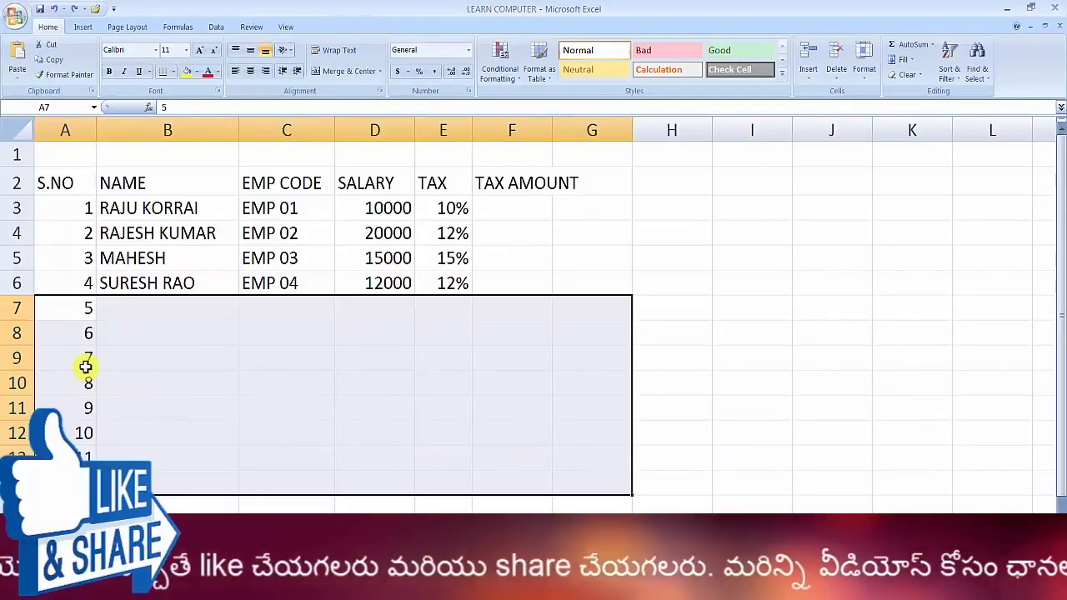
pyautogui.press('Delete')
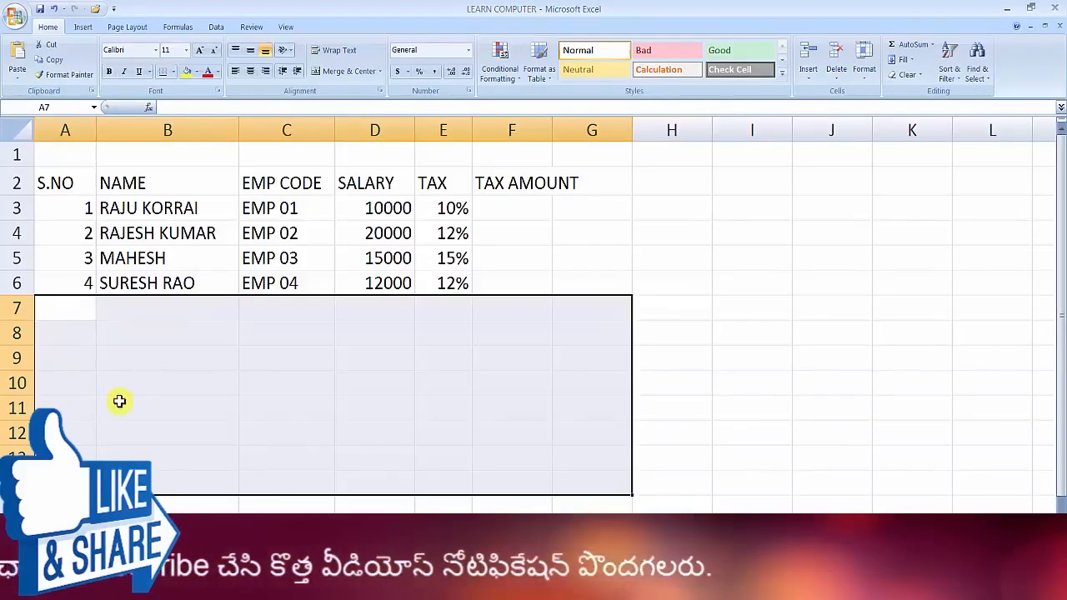
pyautogui.click(685, 335)
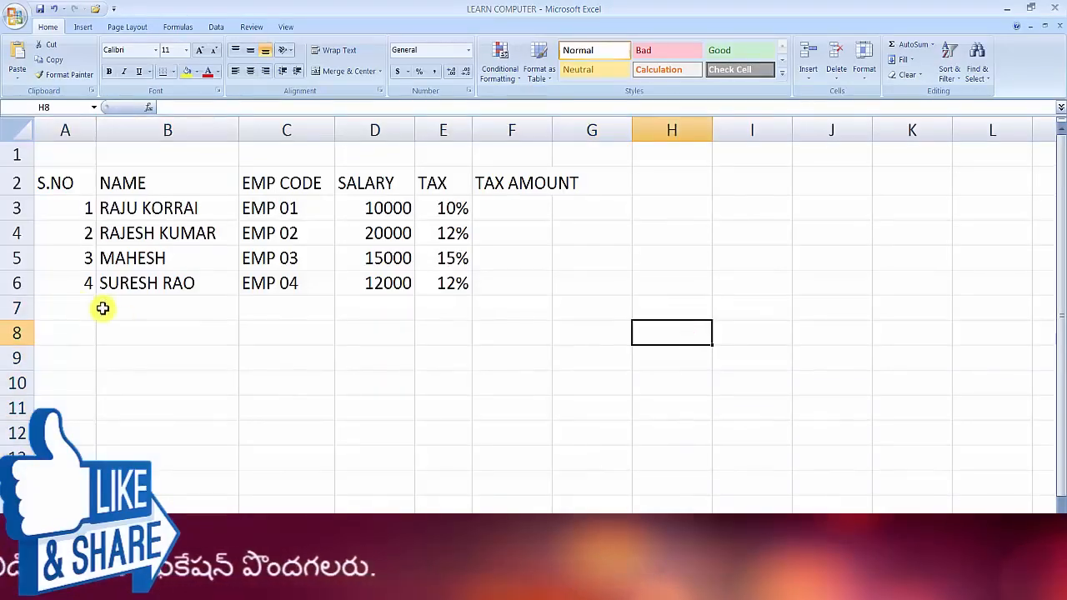
pyautogui.click(69, 307)
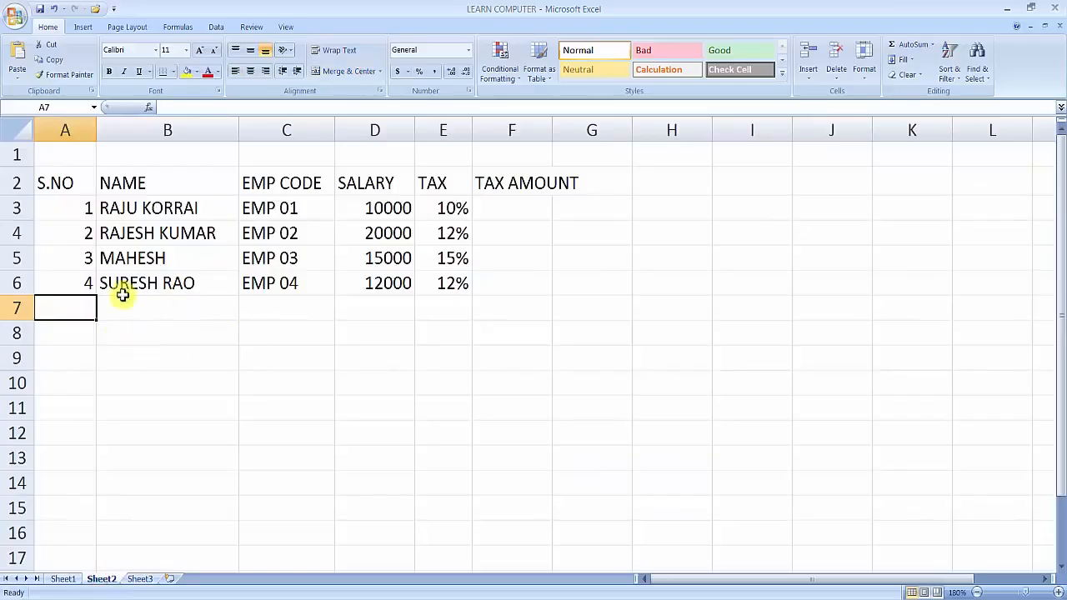
pyautogui.press('Up')
pyautogui.press('Up')
pyautogui.press('Up')
pyautogui.press('Up')
pyautogui.press('Up')
pyautogui.press('Right')
pyautogui.press('Right')
pyautogui.press('Right')
pyautogui.press('Right')
pyautogui.press('Right')
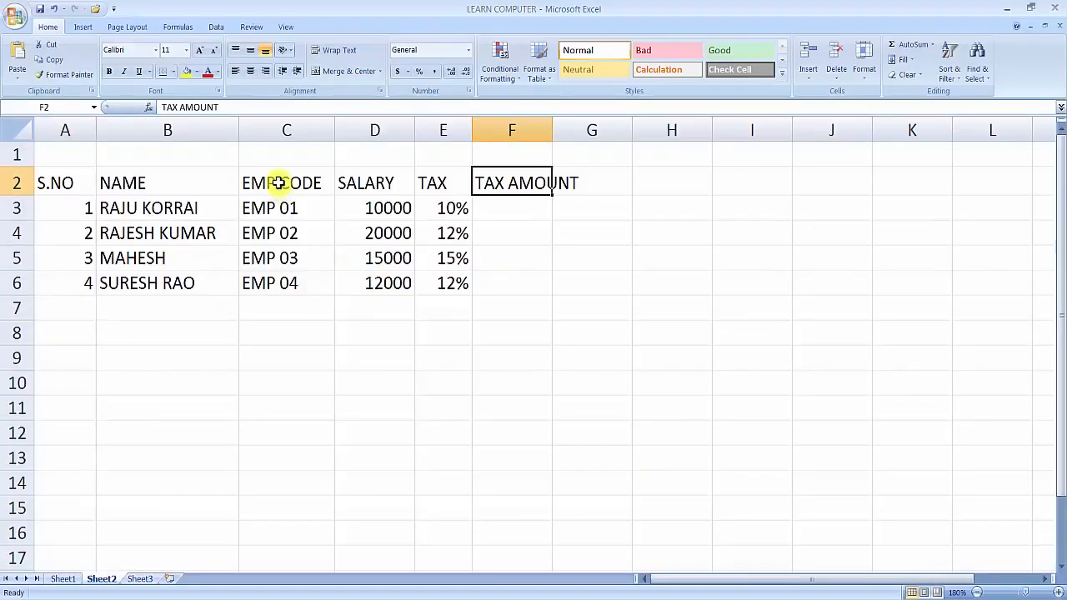
# Step: Delete the EMP CODE sheet column from the salary table
pyautogui.click(278, 182)
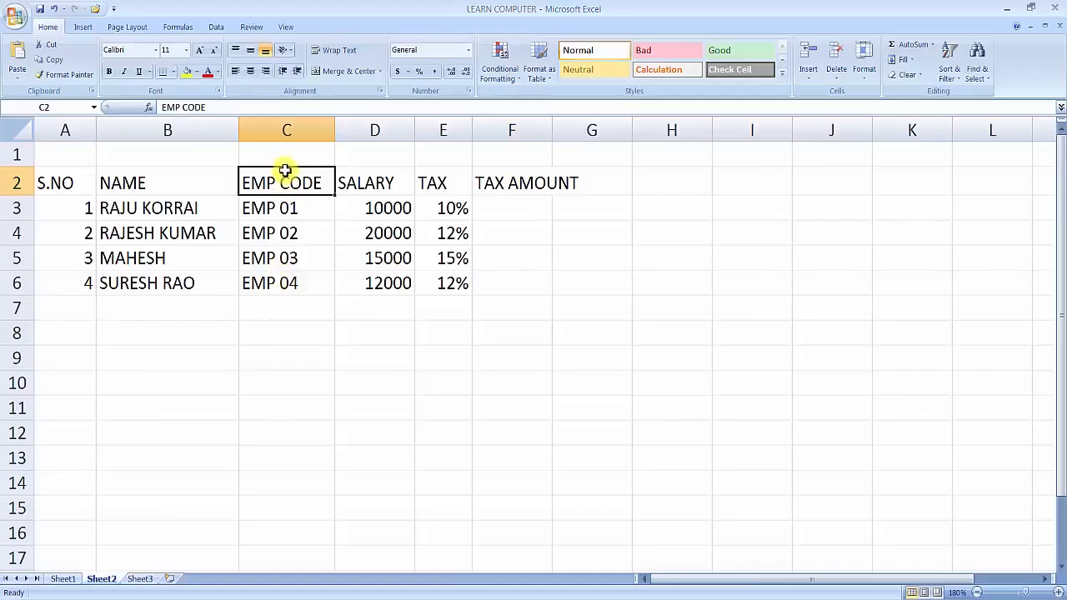
pyautogui.click(282, 206)
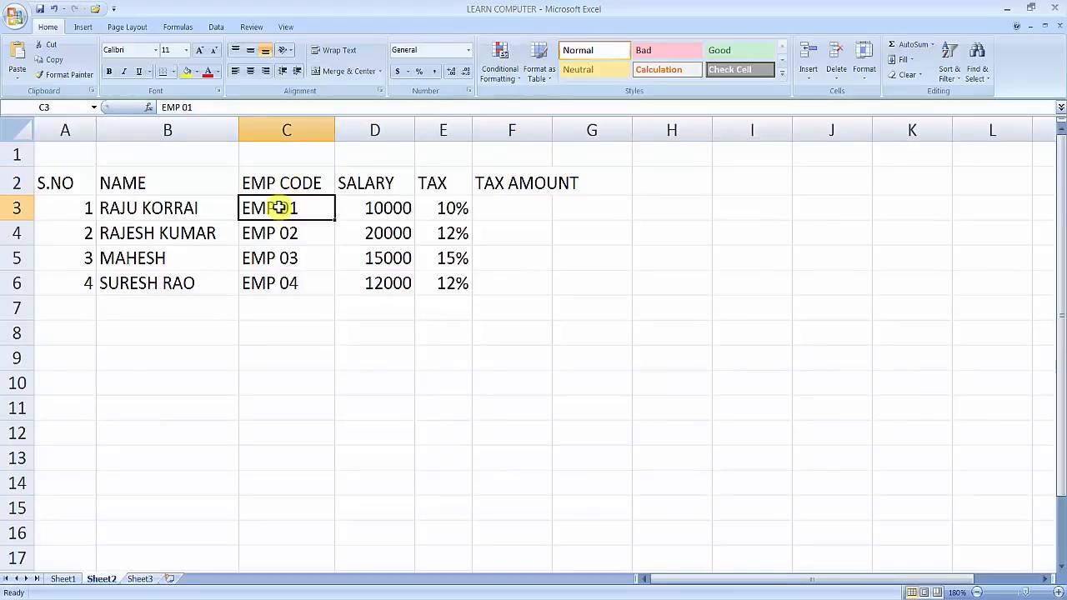
pyautogui.click(278, 155)
pyautogui.click(279, 208)
pyautogui.click(284, 258)
pyautogui.click(280, 306)
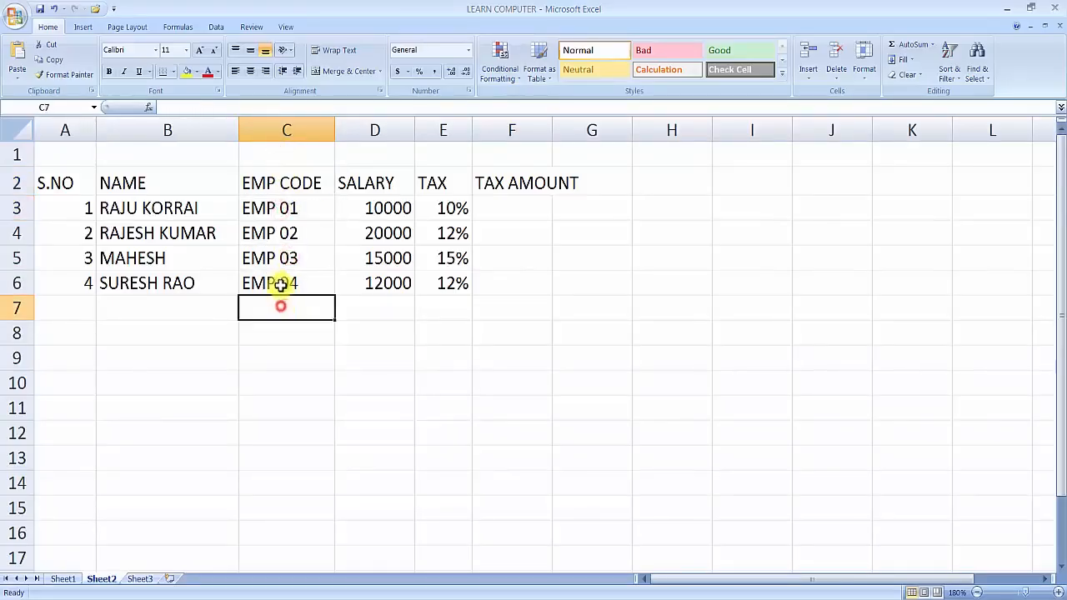
pyautogui.click(281, 284)
pyautogui.click(282, 260)
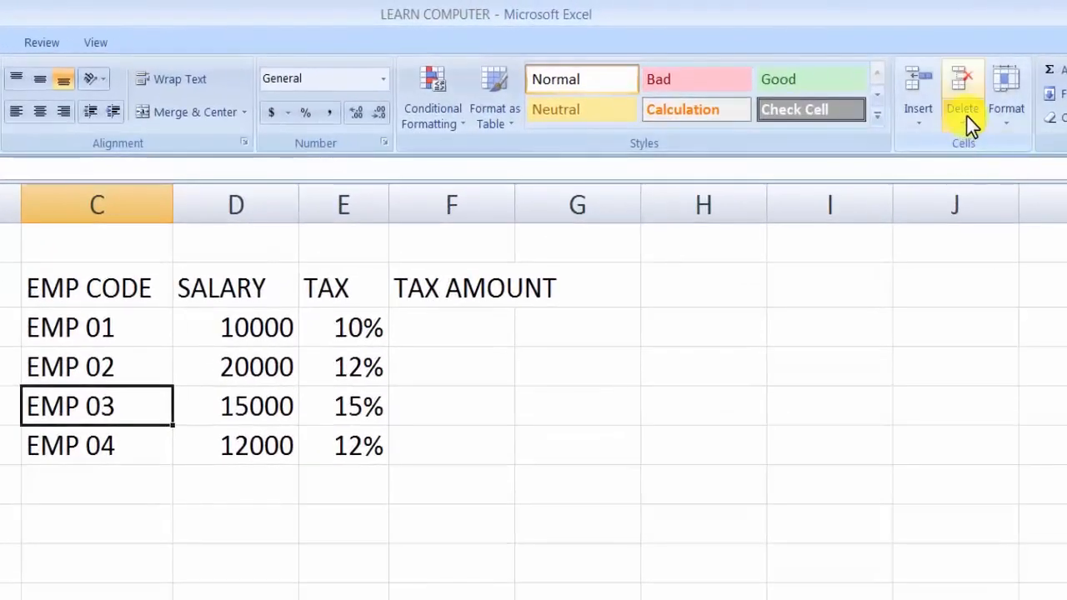
pyautogui.click(963, 116)
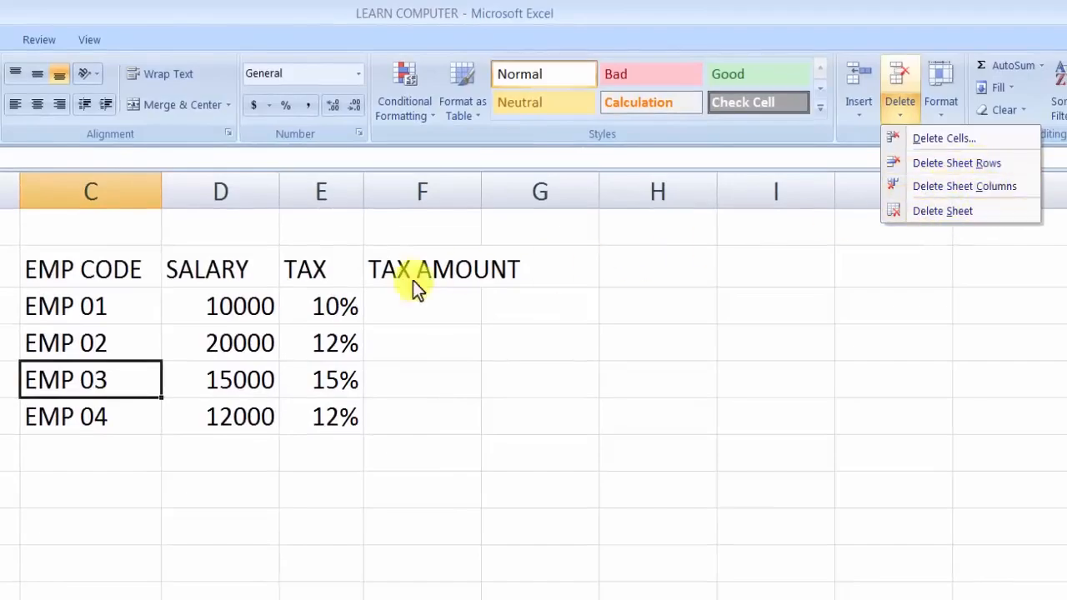
pyautogui.click(977, 187)
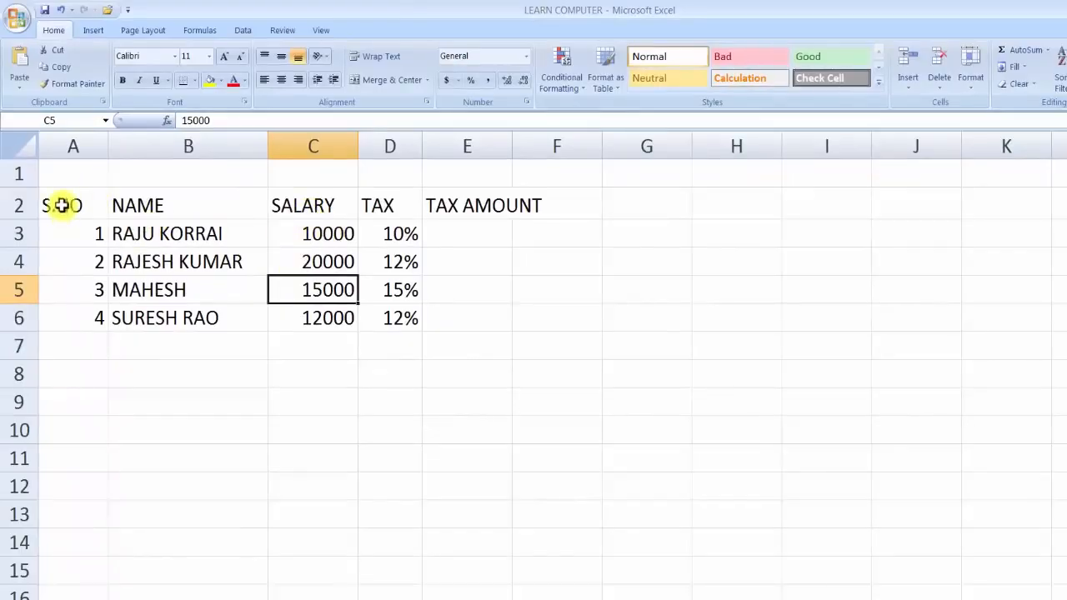
# Step: Delete the empty sheet row above the heading row
pyautogui.moveTo(67, 205); pyautogui.dragTo(470, 219)
pyautogui.click(117, 175)
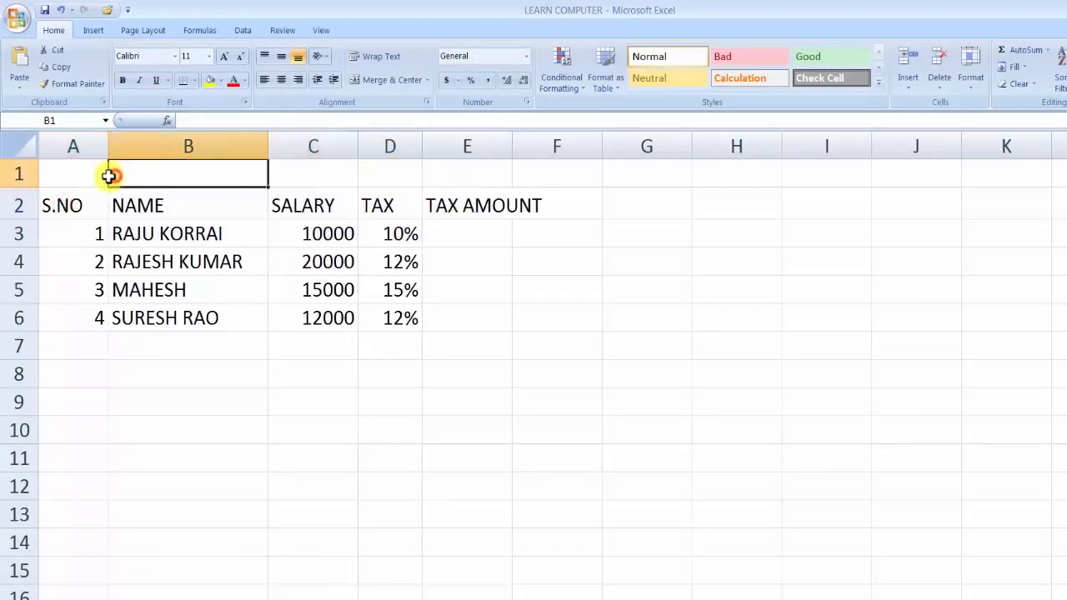
pyautogui.click(79, 174)
pyautogui.click(183, 174)
pyautogui.click(329, 178)
pyautogui.click(394, 167)
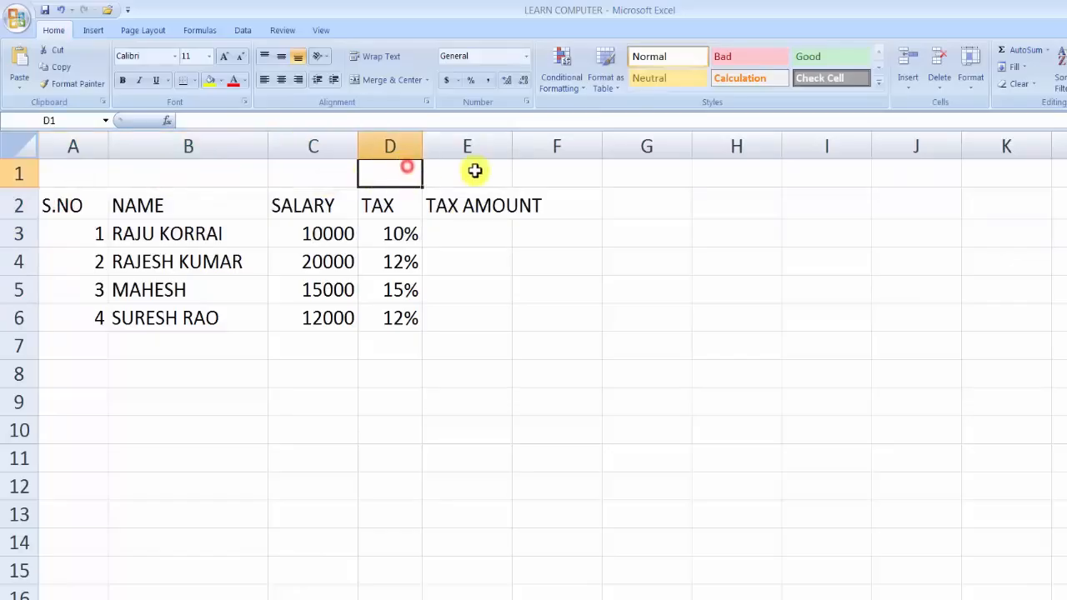
pyautogui.click(80, 182)
pyautogui.click(163, 177)
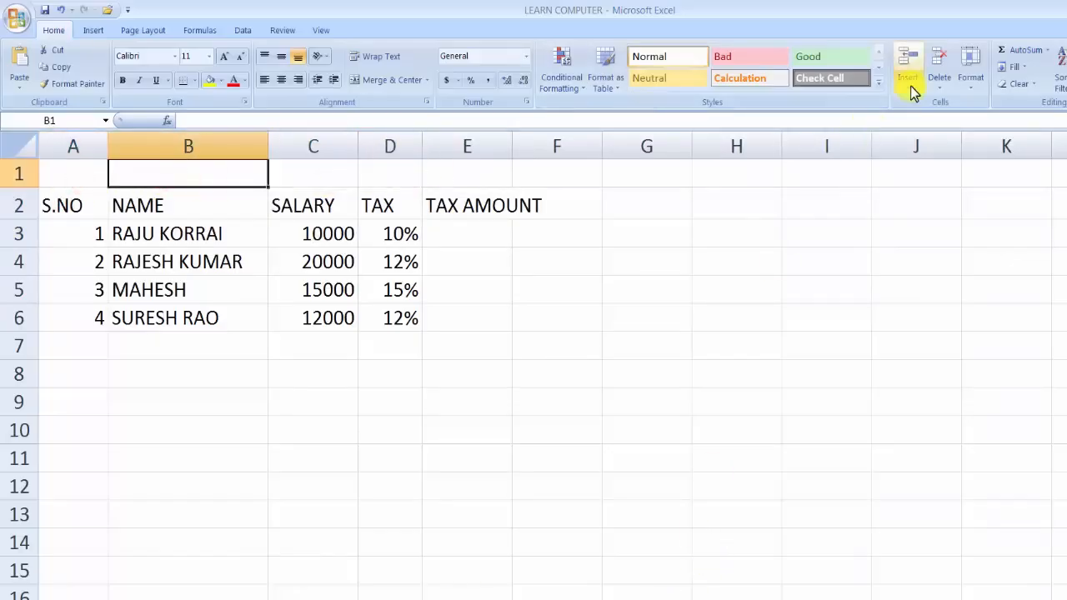
pyautogui.click(941, 81)
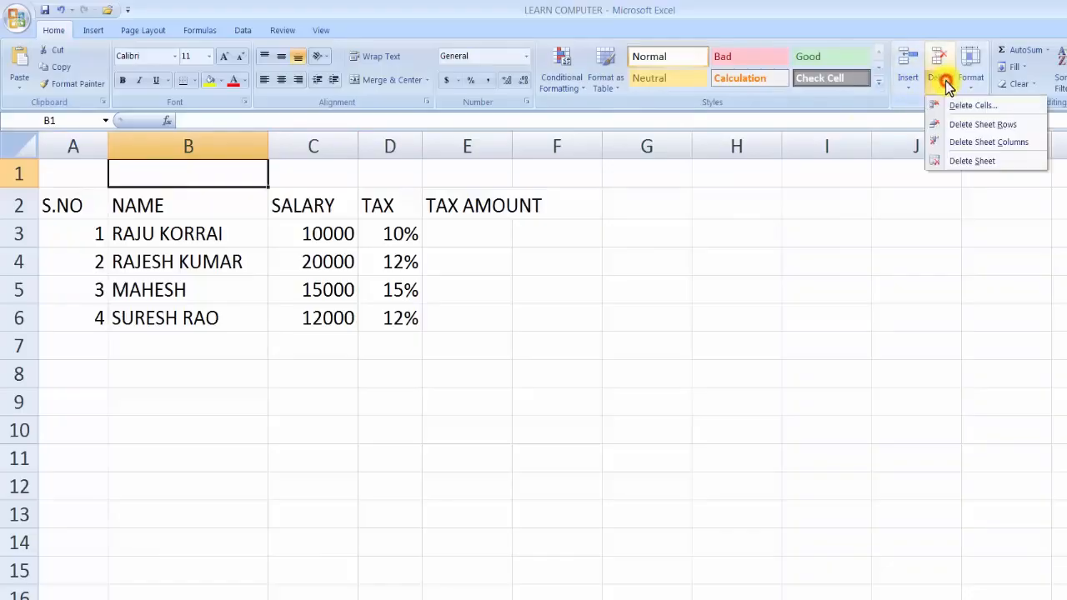
pyautogui.click(988, 126)
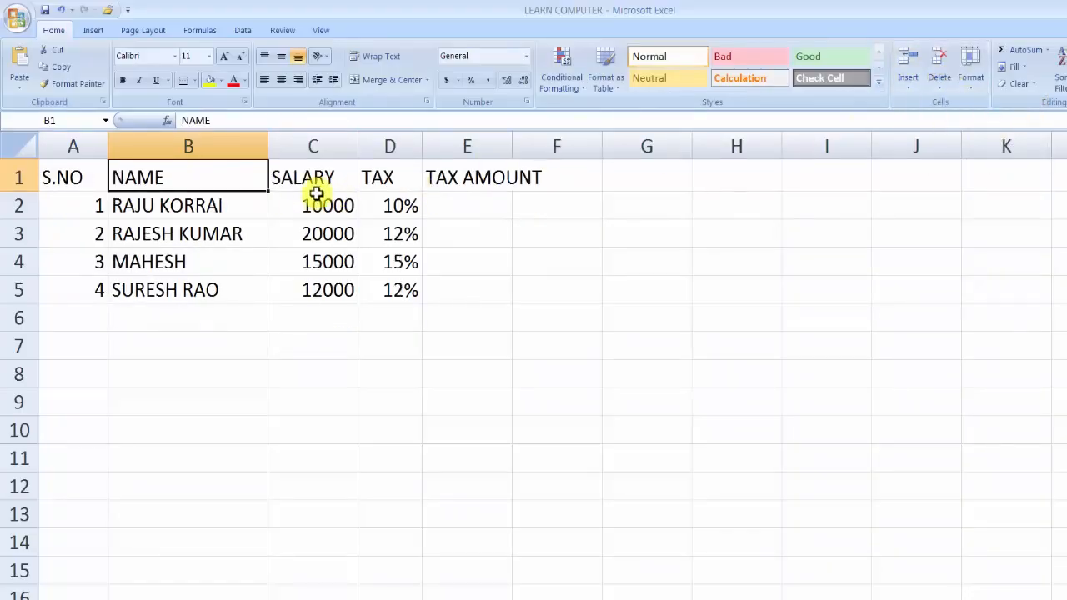
# Step: Try deleting cell B3 with the Shift cells left option, and undo the deletion
pyautogui.click(170, 240)
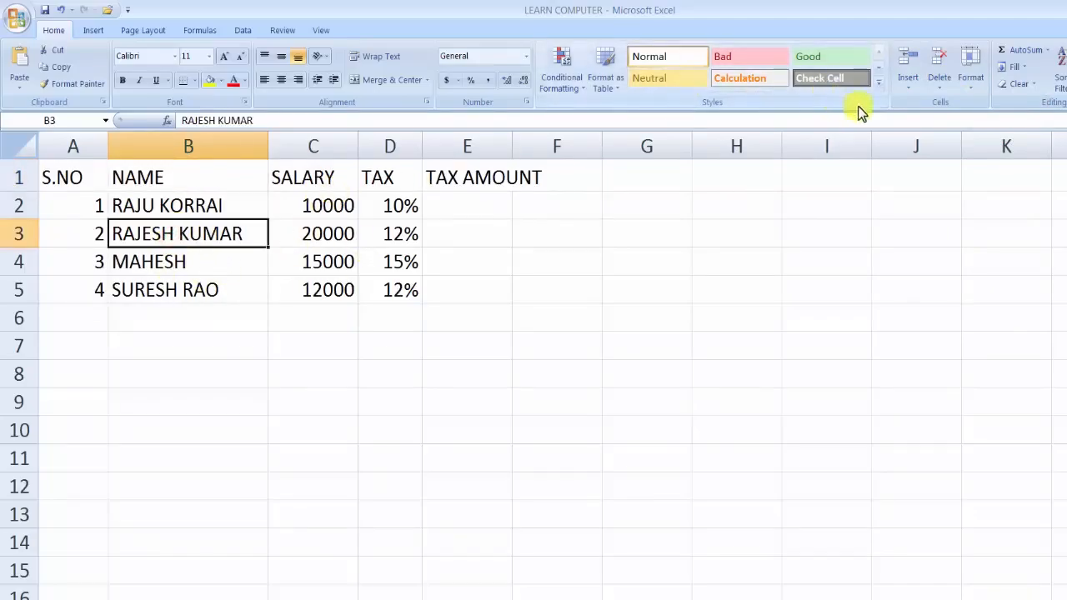
pyautogui.click(942, 83)
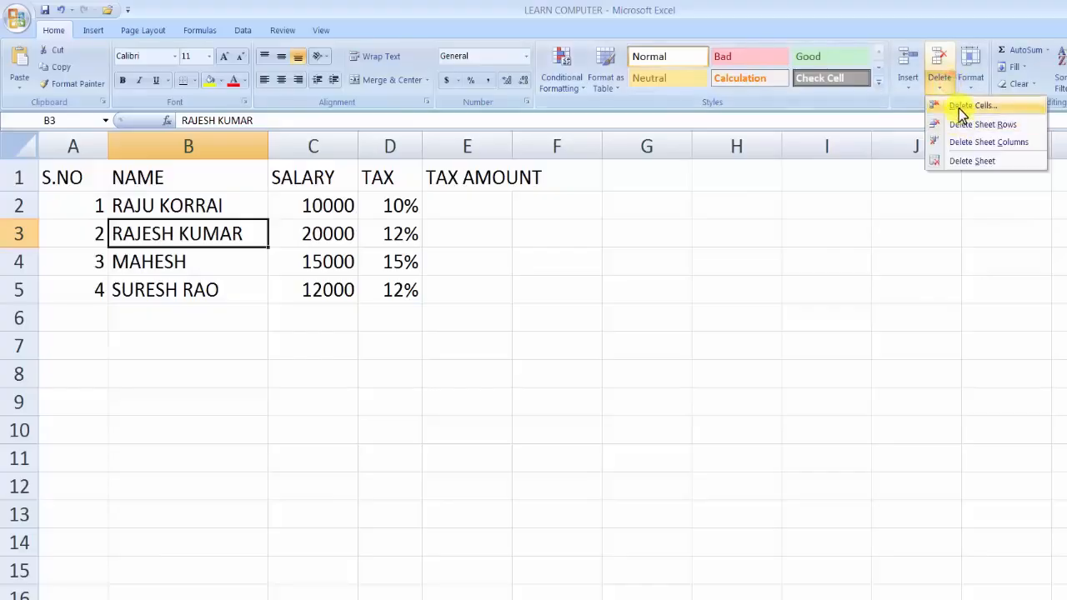
pyautogui.click(963, 109)
pyautogui.moveTo(511, 279); pyautogui.dragTo(401, 227)
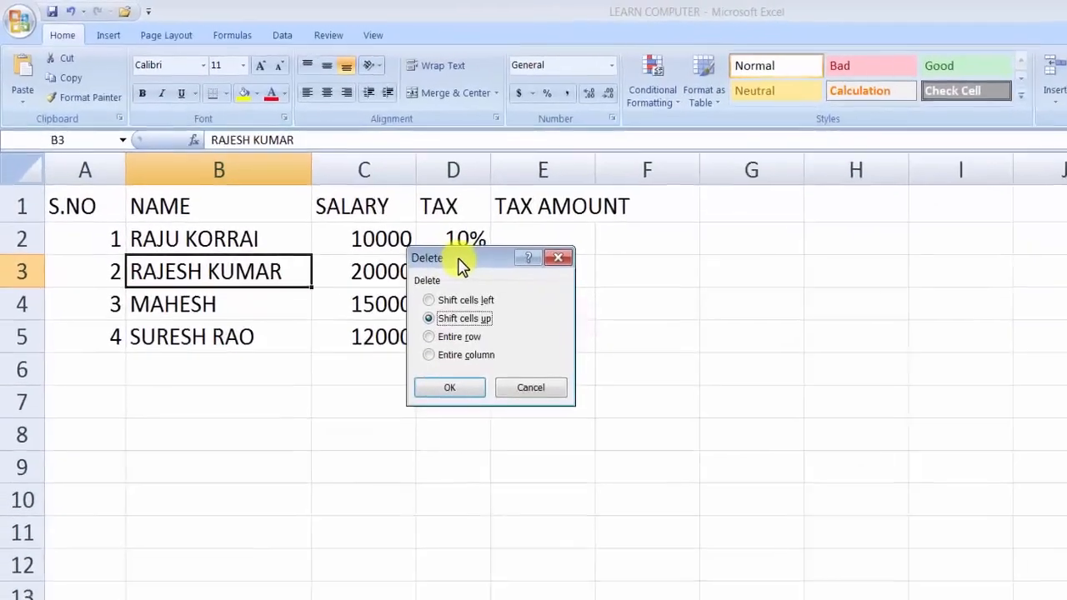
pyautogui.moveTo(463, 265); pyautogui.dragTo(546, 274)
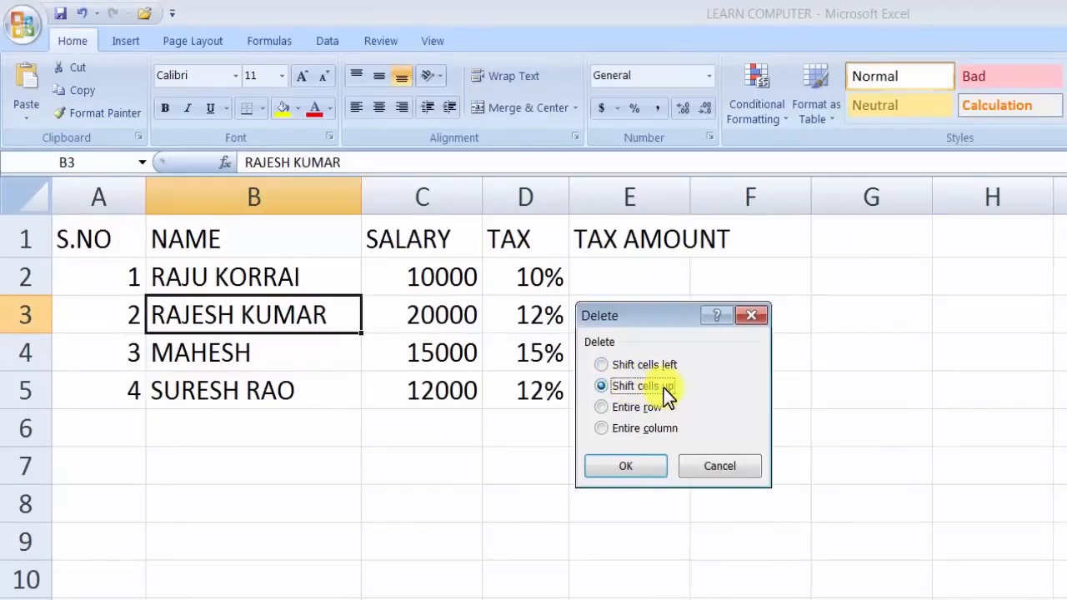
pyautogui.click(602, 366)
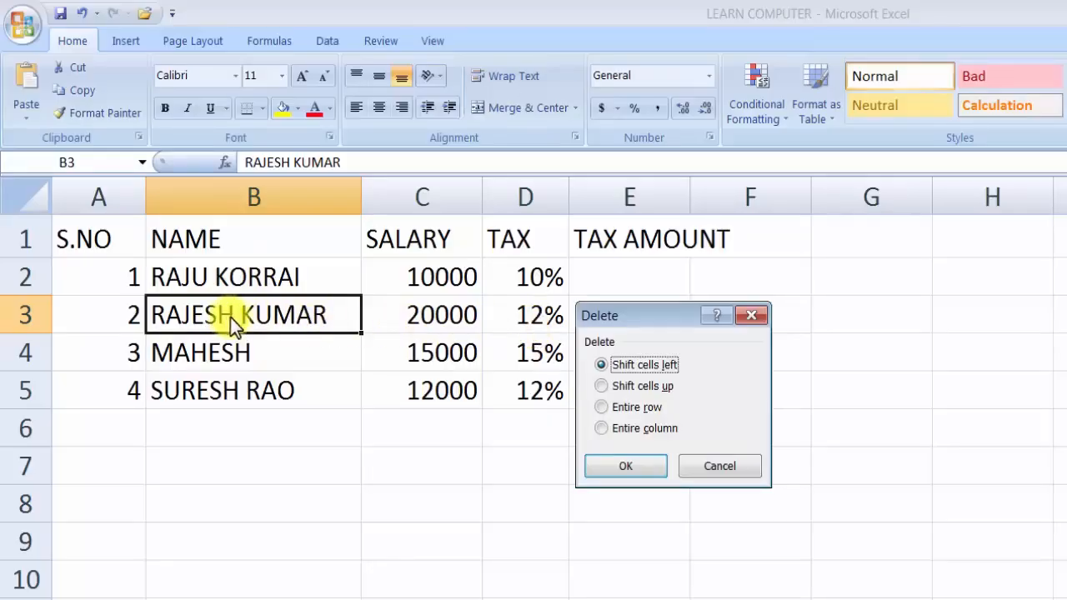
pyautogui.click(601, 386)
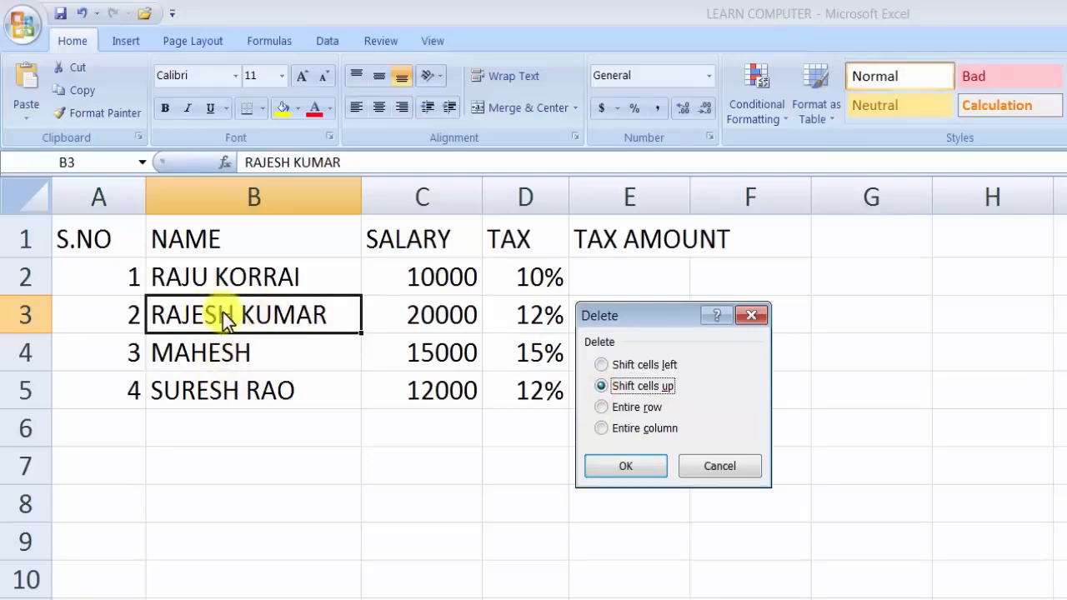
pyautogui.click(606, 369)
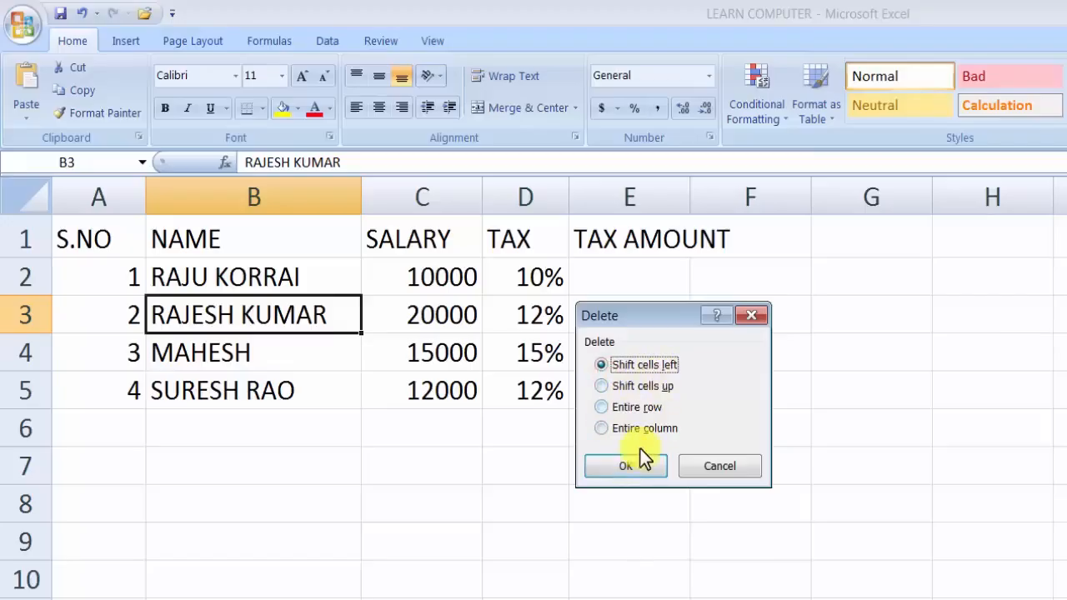
pyautogui.click(624, 464)
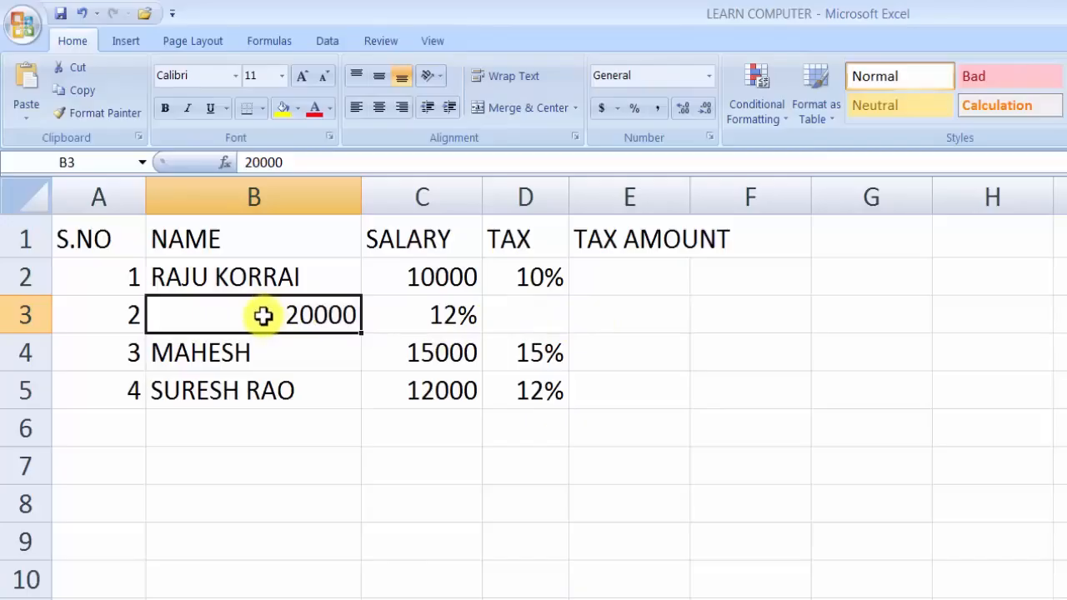
pyautogui.hotkey('ctrl', 'z')
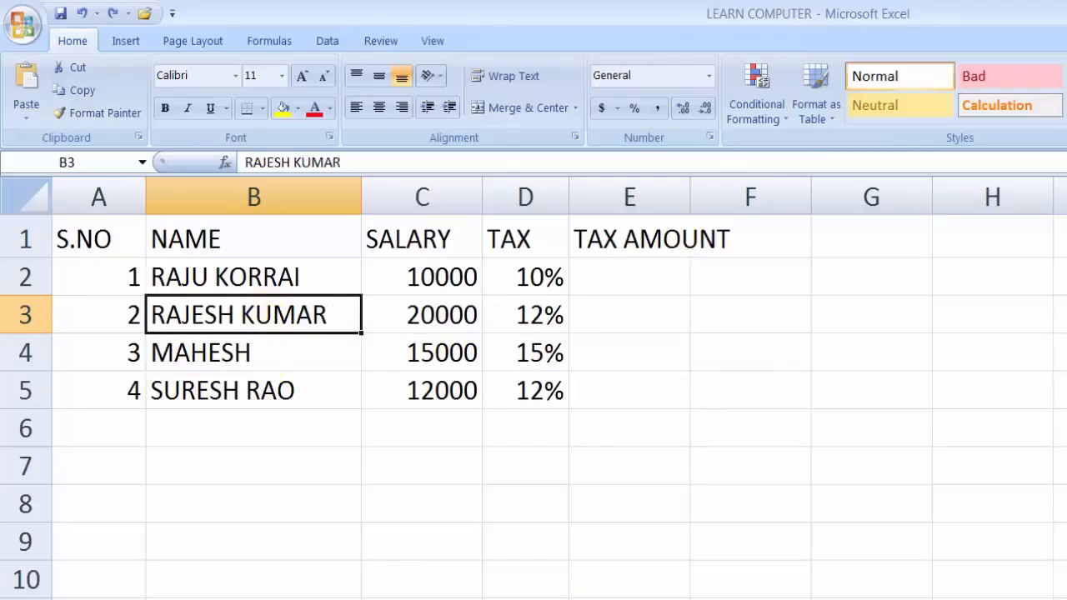
# Step: Try deleting cell B3 with the Shift cells up option
pyautogui.hotkey('ctrl', '-')
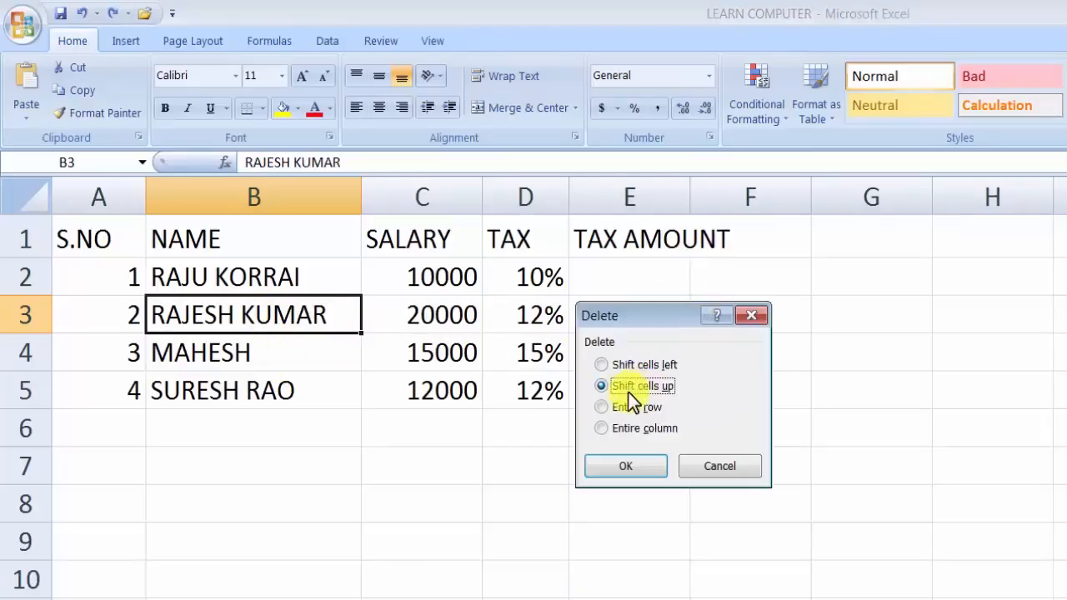
pyautogui.click(625, 466)
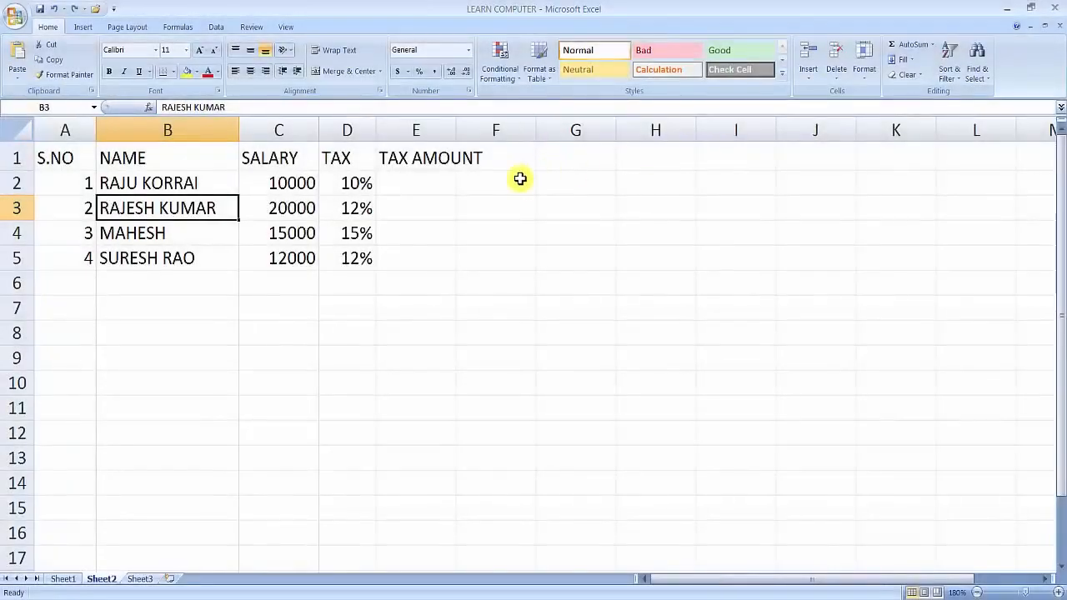
# Step: Insert a new blank worksheet while Sheet2 is active, and delete that new worksheet again
pyautogui.click(814, 76)
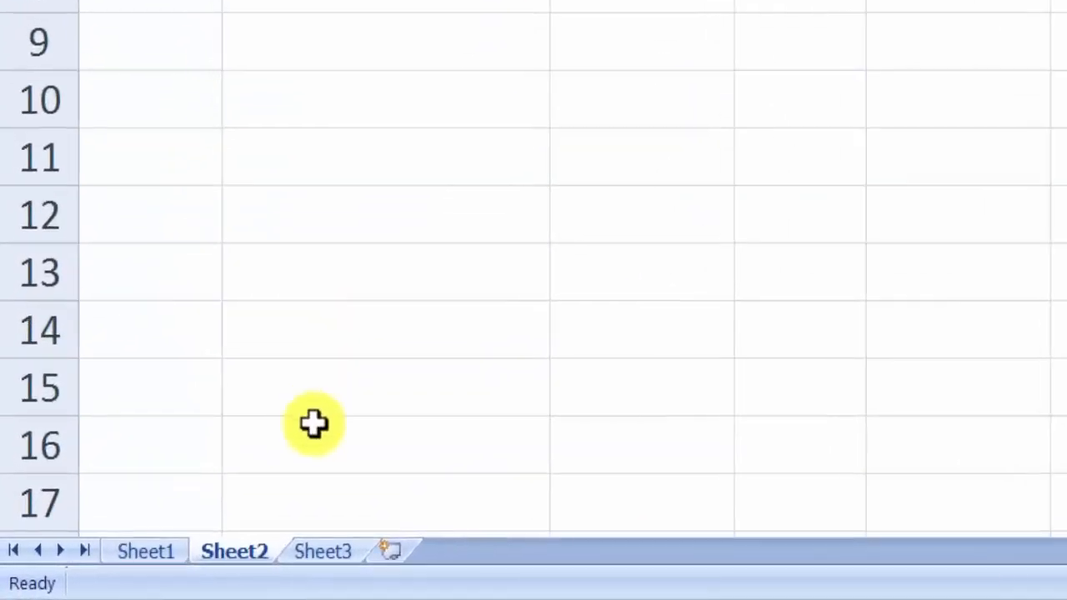
pyautogui.click(158, 551)
pyautogui.click(218, 556)
pyautogui.click(314, 560)
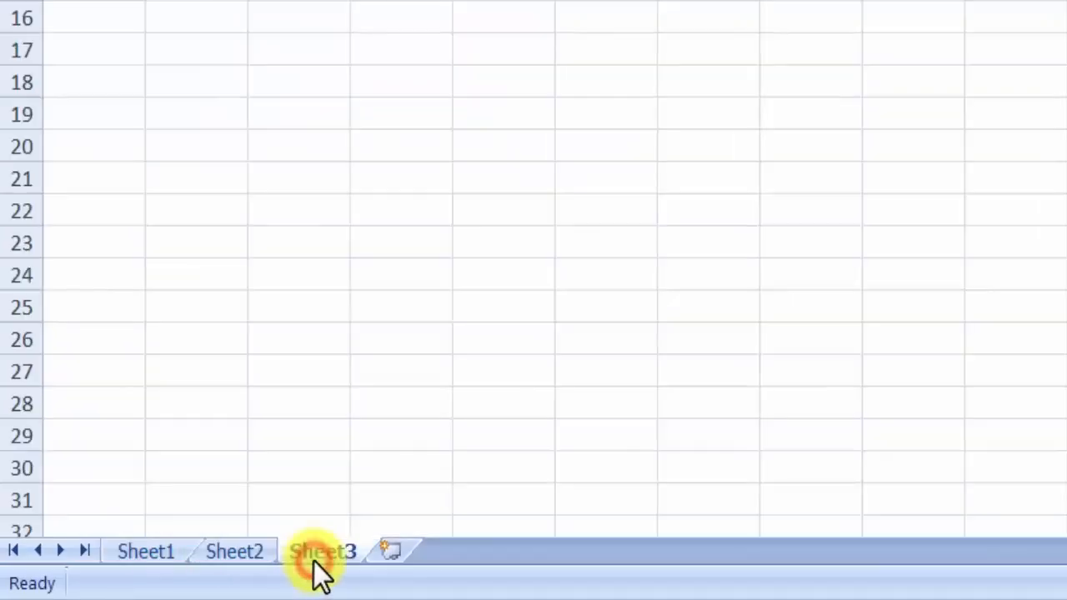
pyautogui.click(233, 554)
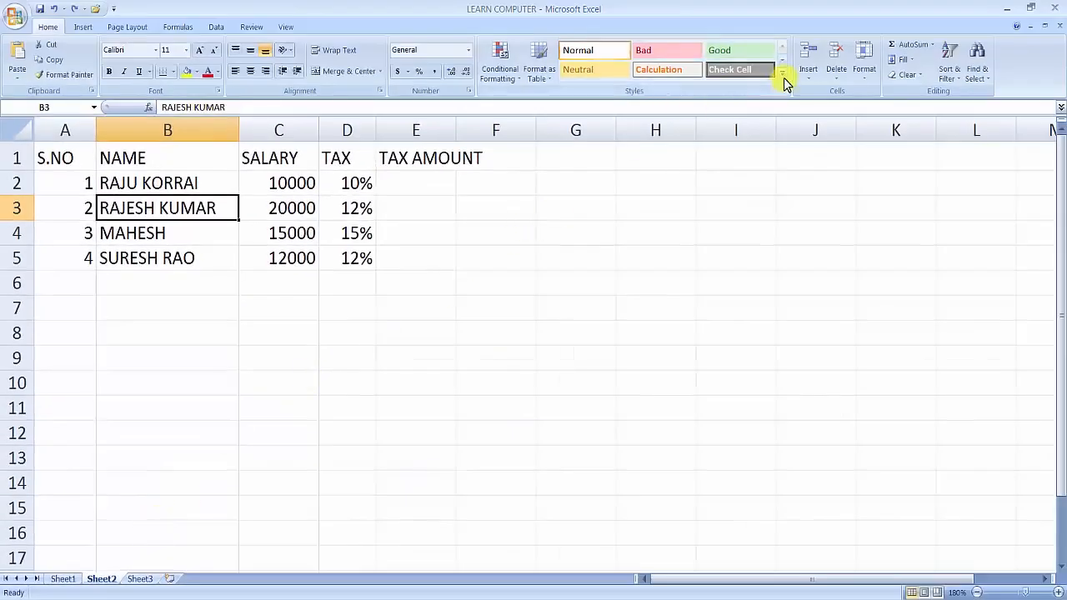
pyautogui.click(808, 75)
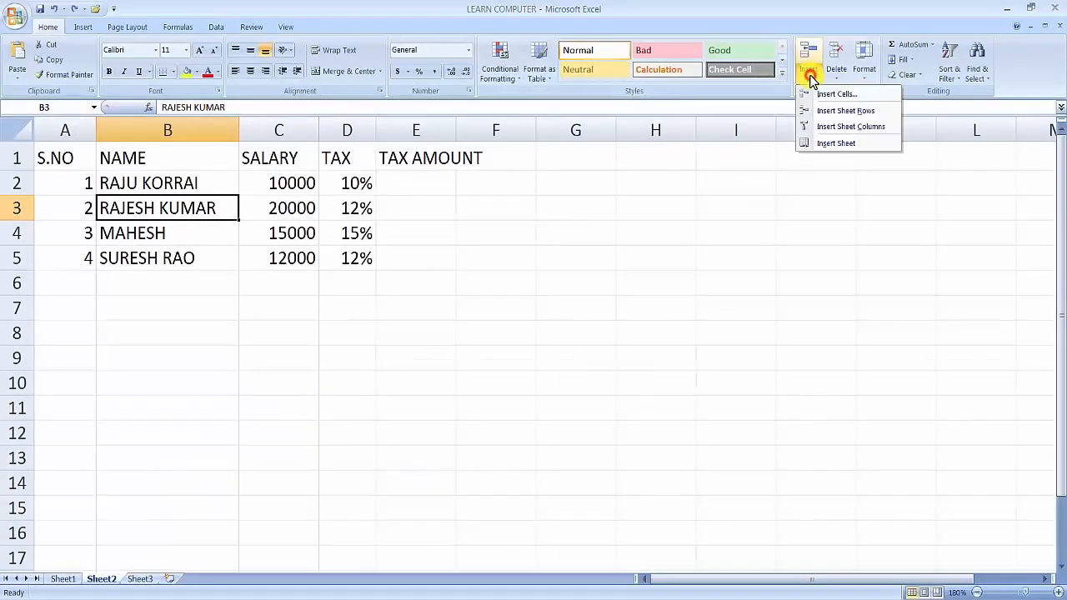
pyautogui.click(826, 145)
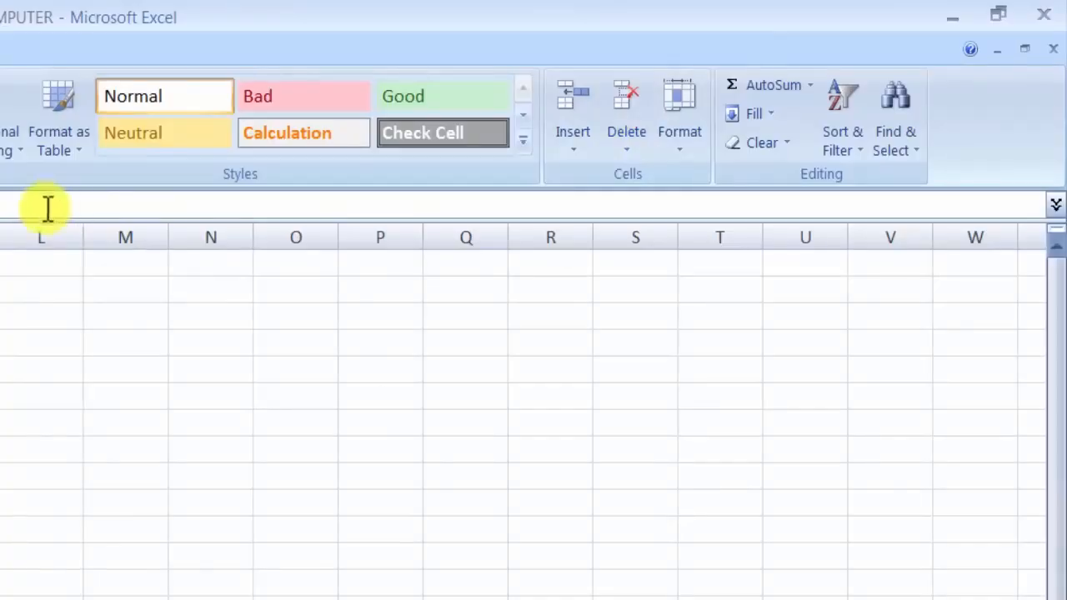
pyautogui.click(631, 146)
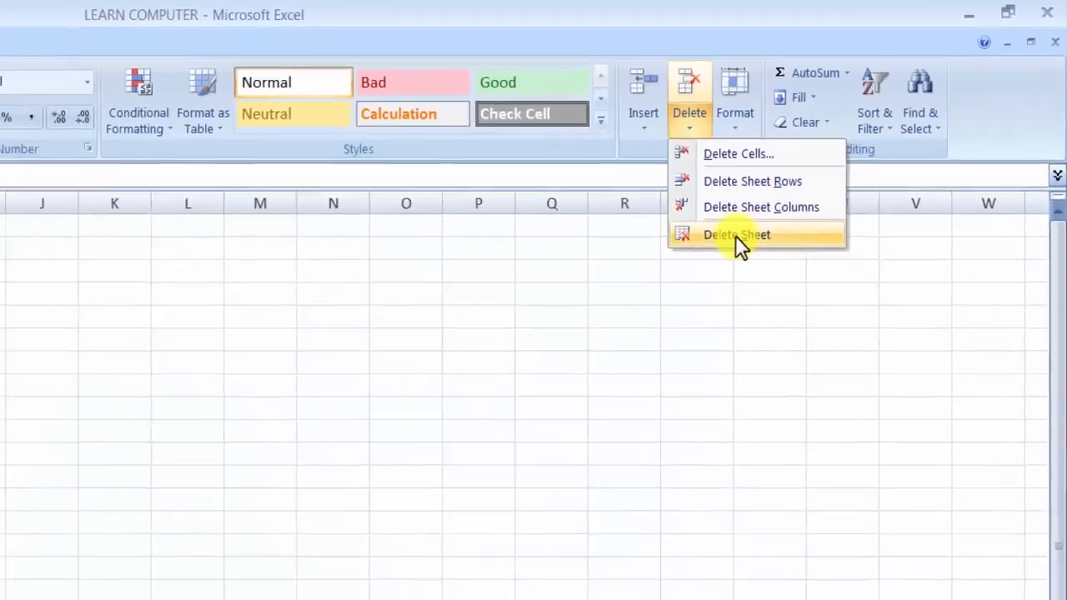
pyautogui.click(682, 275)
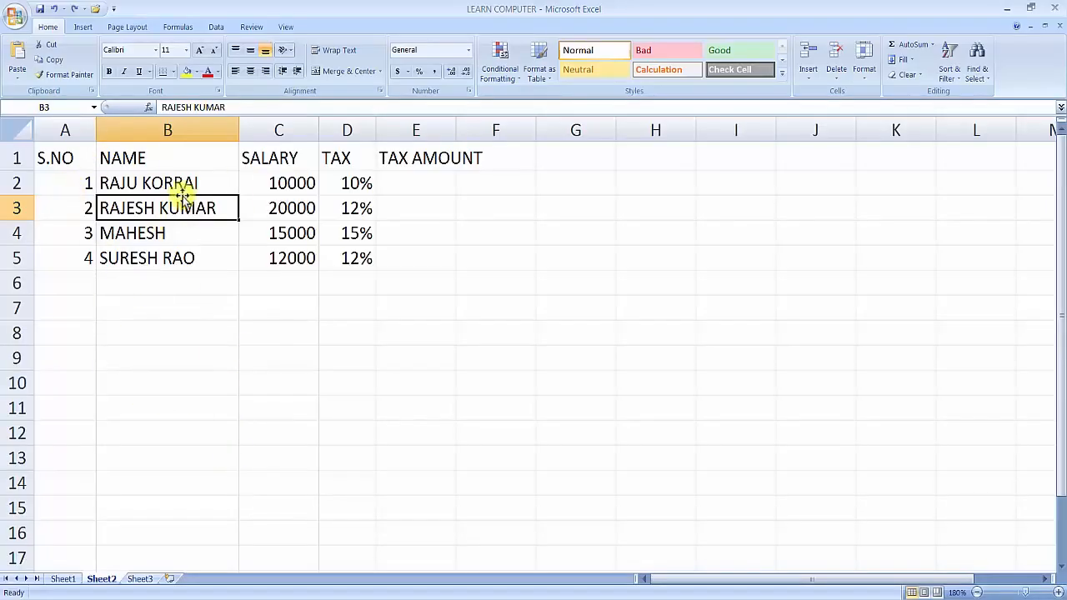
# Step: Try to delete Sheet2, and cancel the deletion to keep its data
pyautogui.click(837, 73)
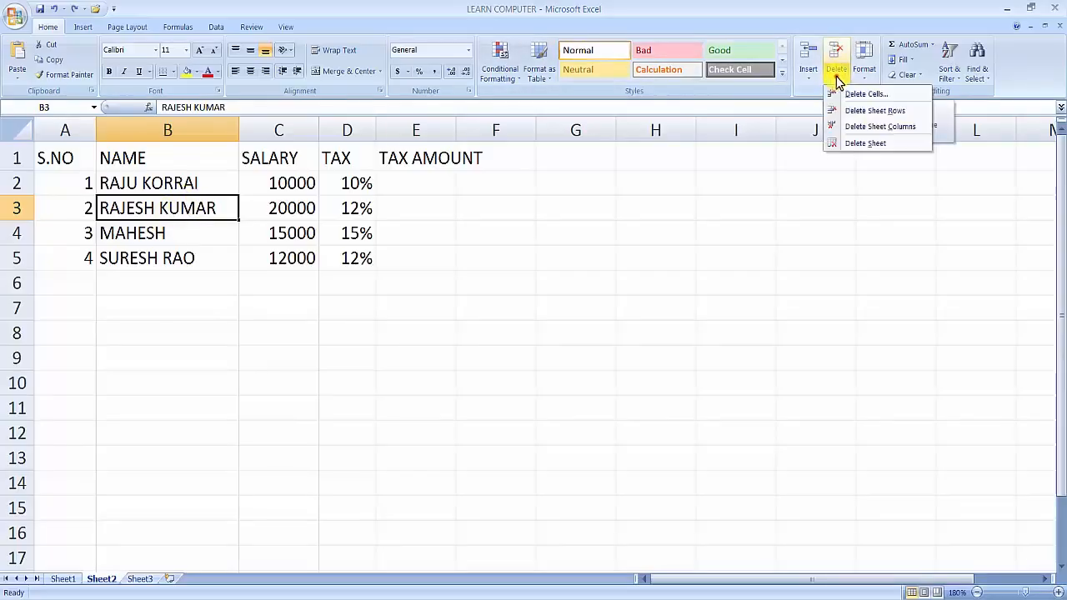
pyautogui.click(854, 145)
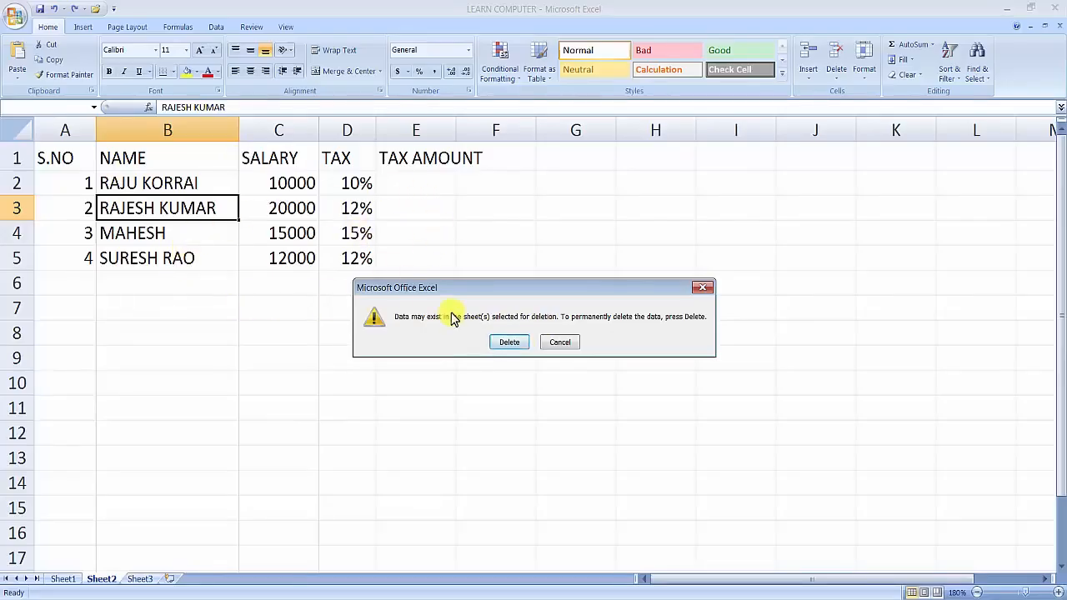
pyautogui.click(561, 344)
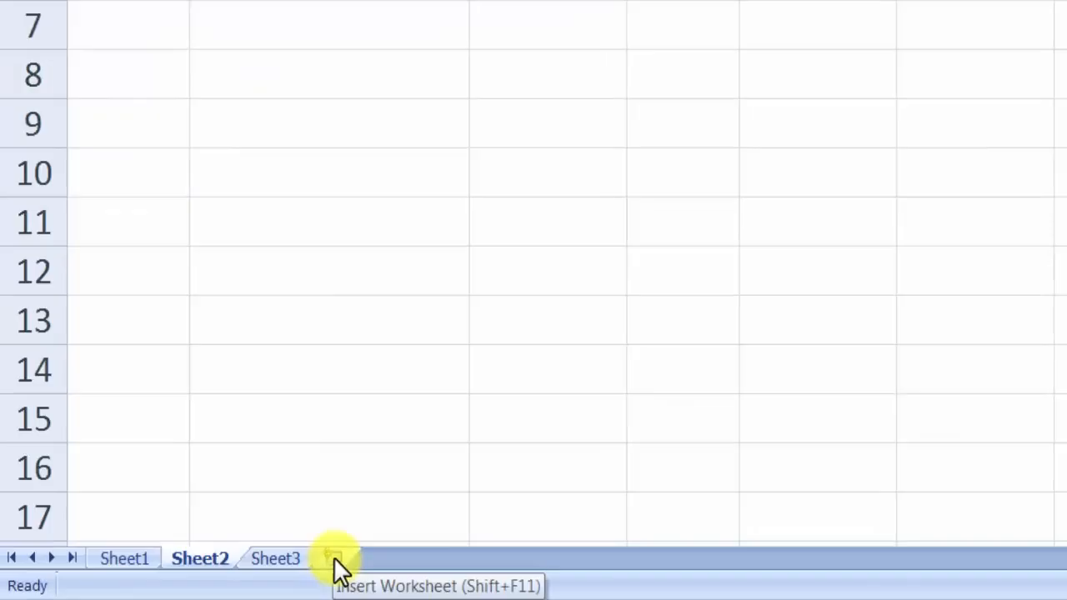
# Step: Insert a new worksheet after Sheet3
pyautogui.click(333, 557)
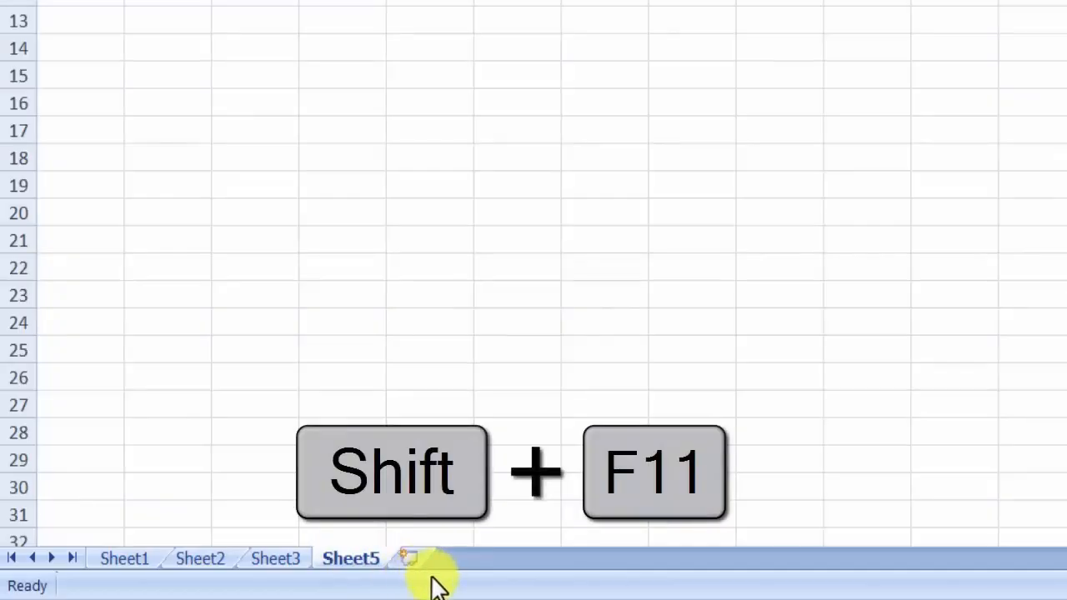
# Step: Insert another blank worksheet before Sheet5 and return to Sheet2
pyautogui.hotkey('shift', 'F11')
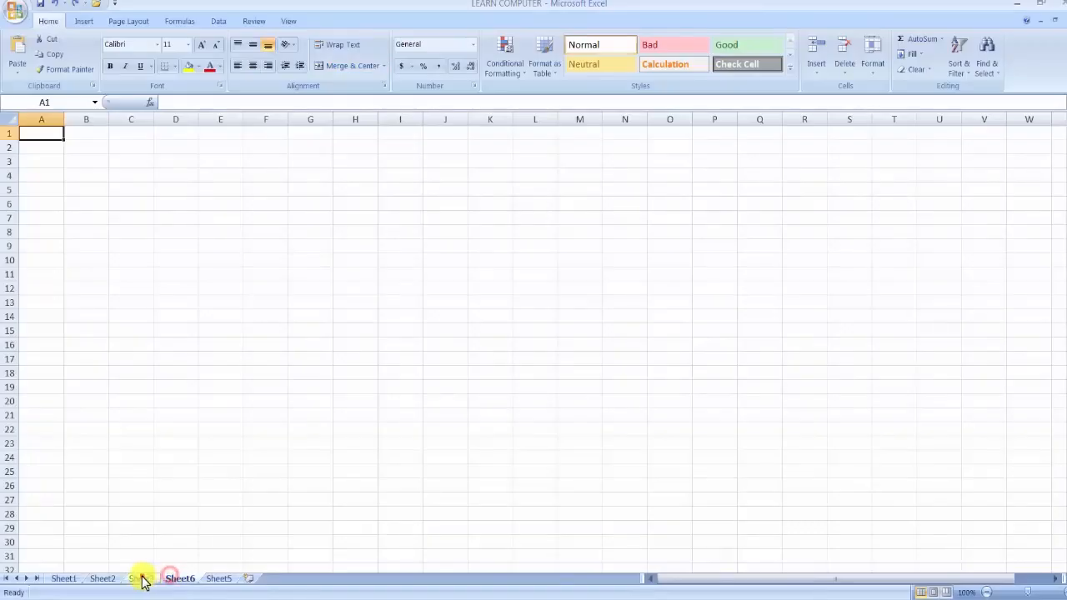
pyautogui.click(200, 558)
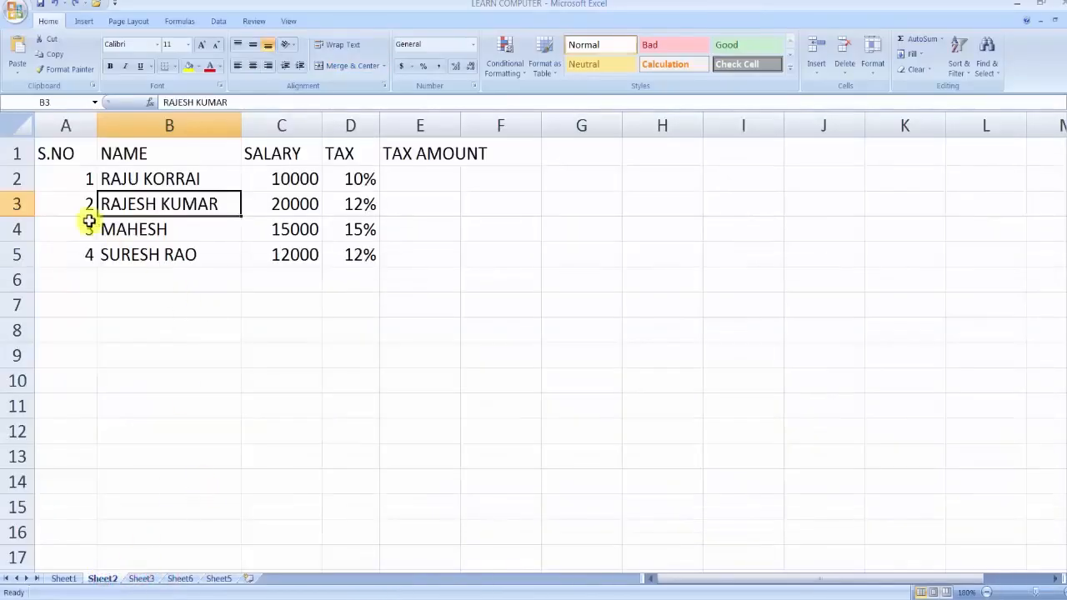
# Step: Save the workbook with cell A5 selected on Sheet2, and reopen the LEARN COMPUTER file from the desktop
pyautogui.click(73, 245)
pyautogui.click(20, 15)
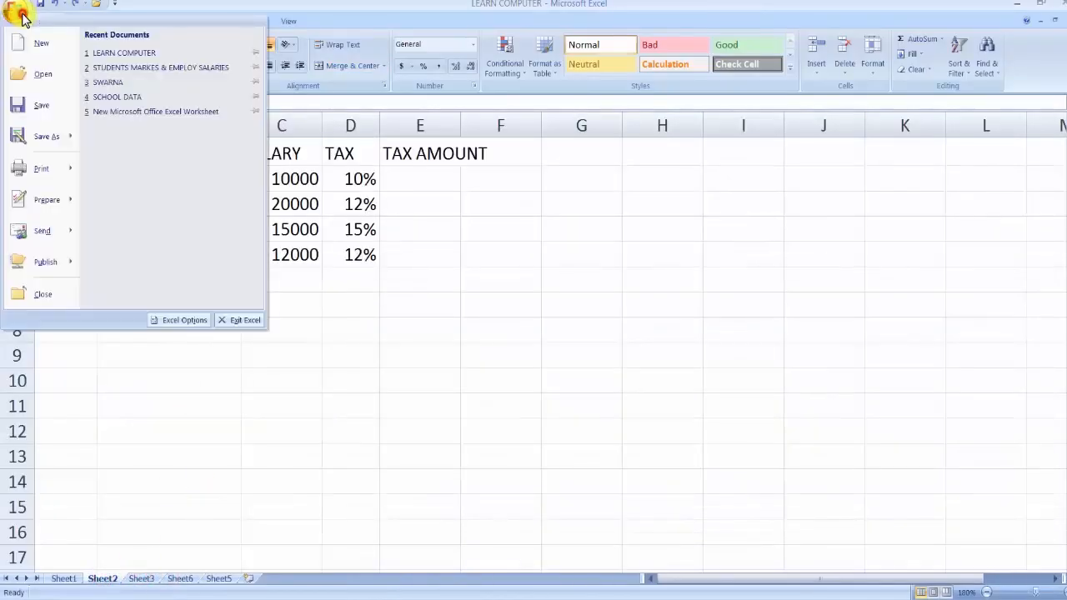
pyautogui.click(36, 106)
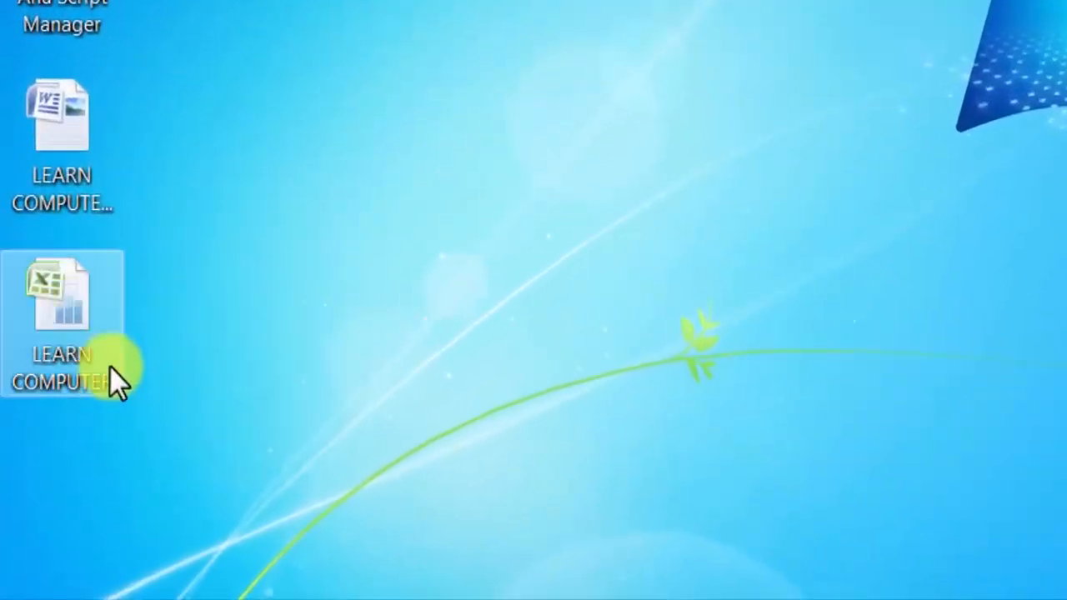
pyautogui.click(62, 314)
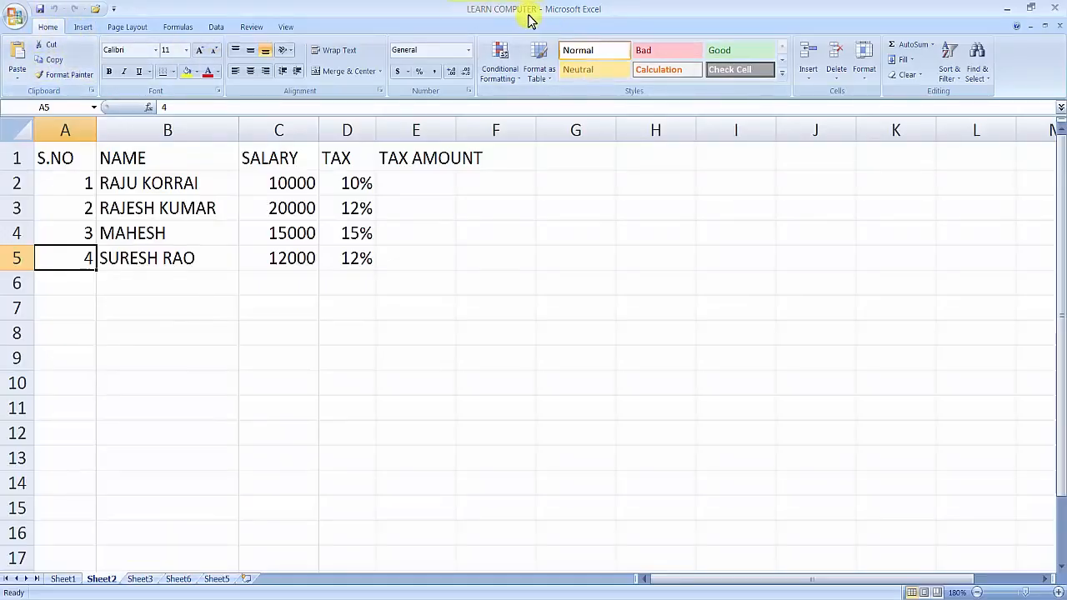
# Step: Create a blank workbook and close it, and repeat this with a second blank workbook
pyautogui.click(13, 18)
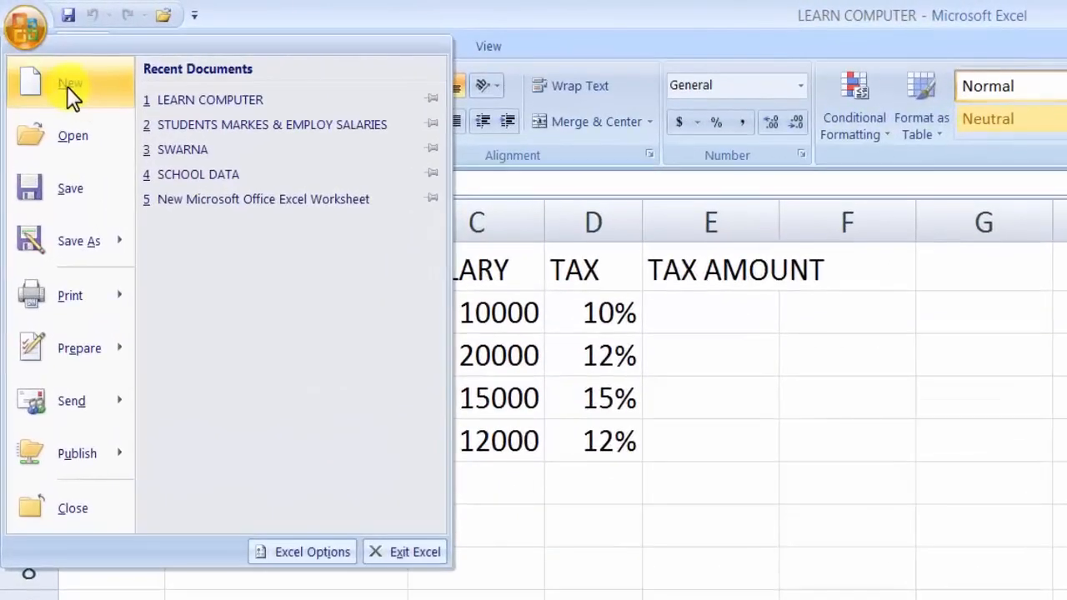
pyautogui.click(66, 86)
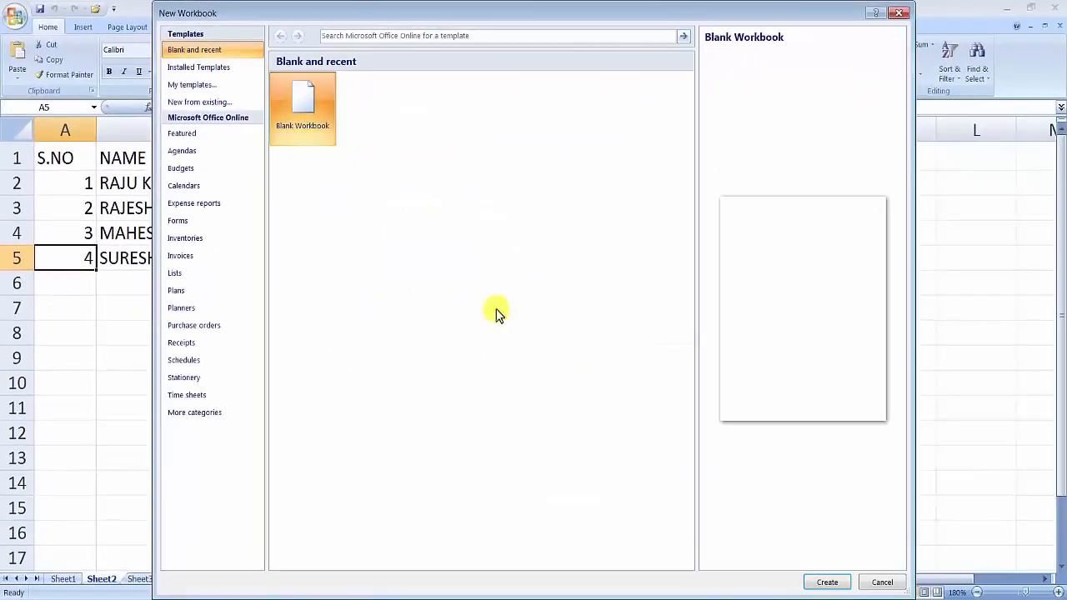
pyautogui.click(821, 585)
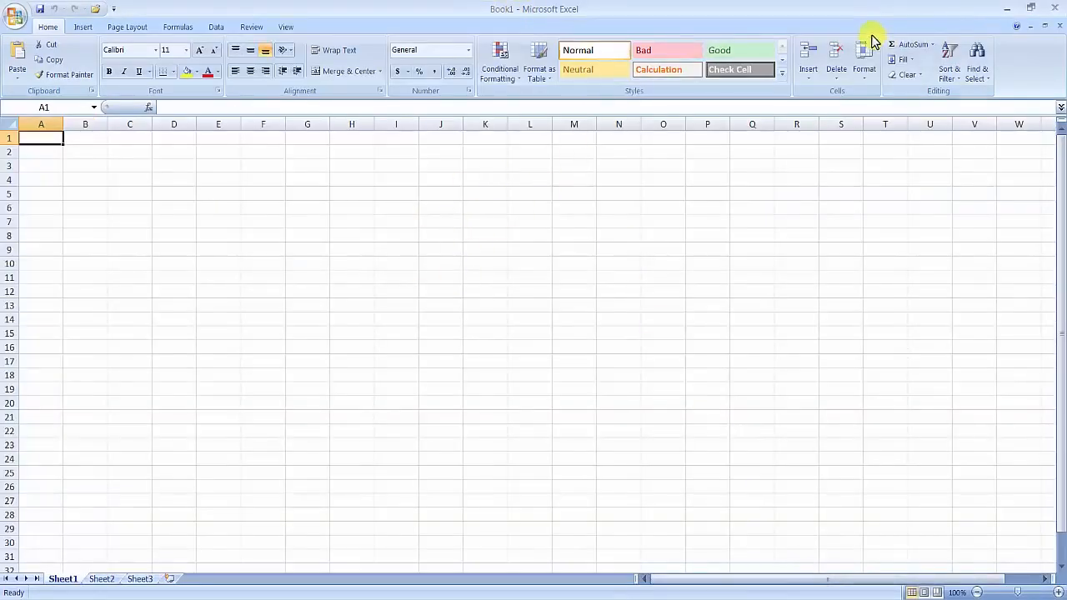
pyautogui.click(1055, 7)
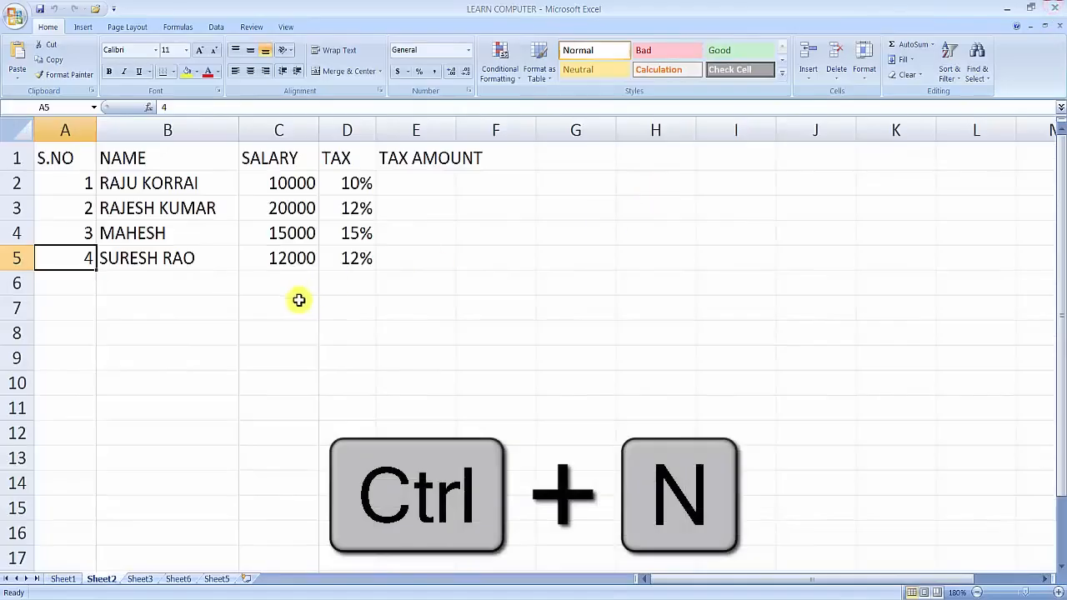
pyautogui.hotkey('ctrl', 'n')
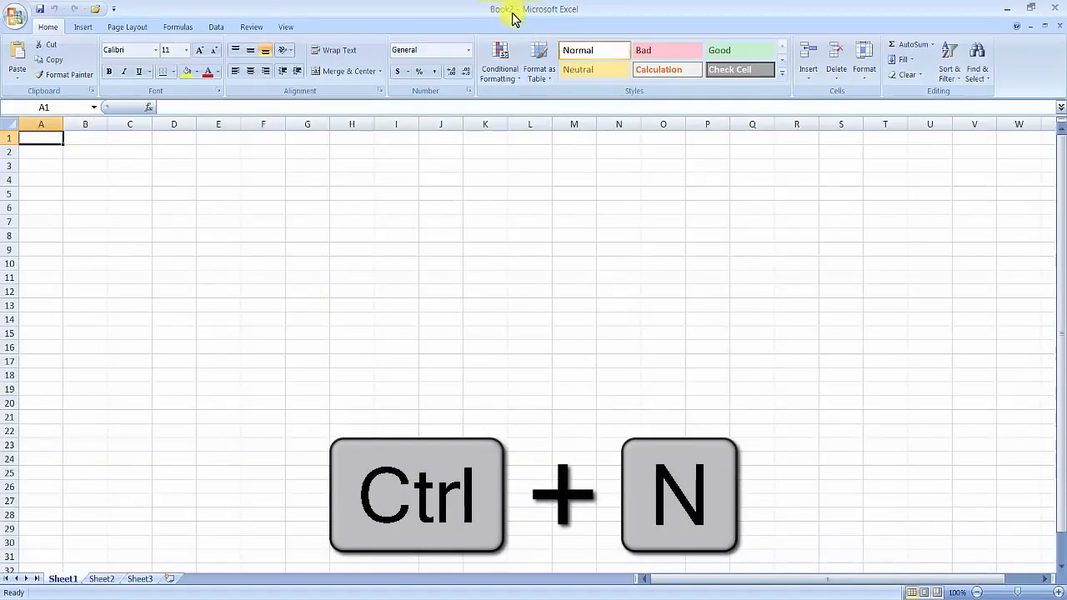
pyautogui.click(1057, 8)
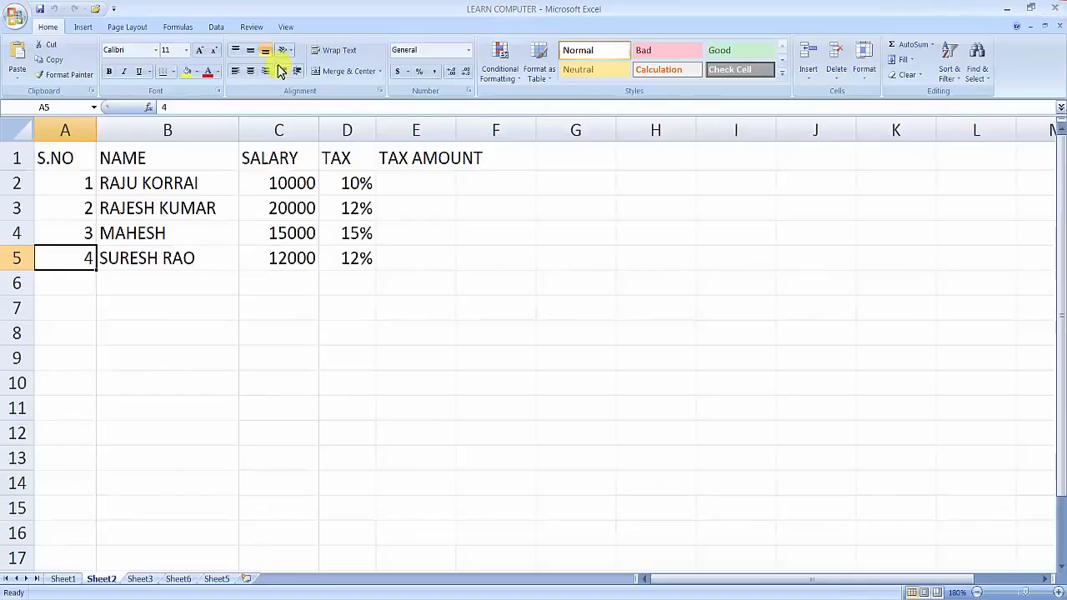
pyautogui.click(15, 17)
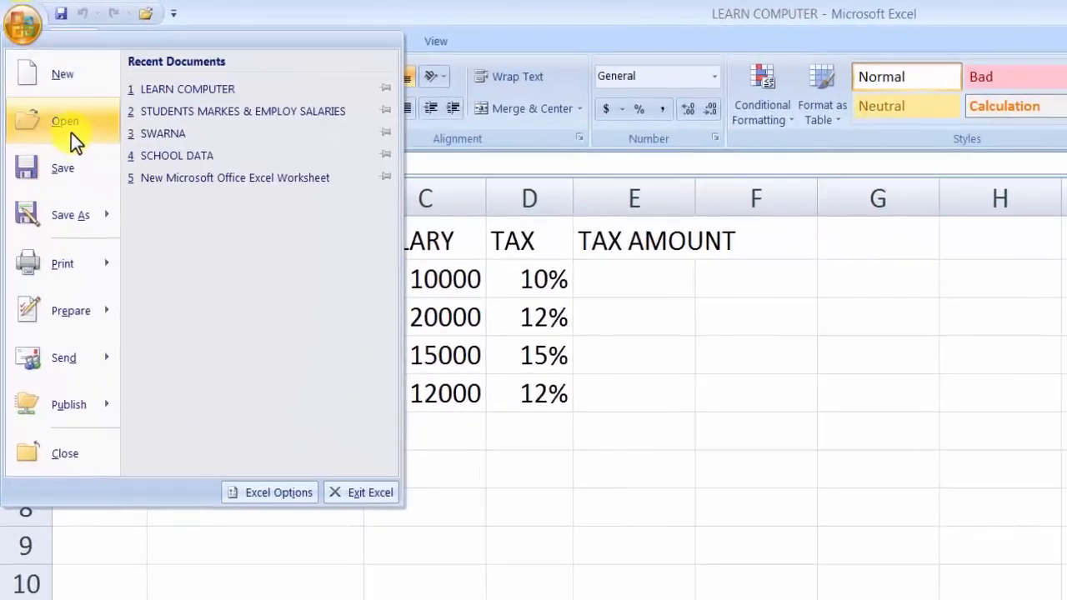
pyautogui.click(67, 125)
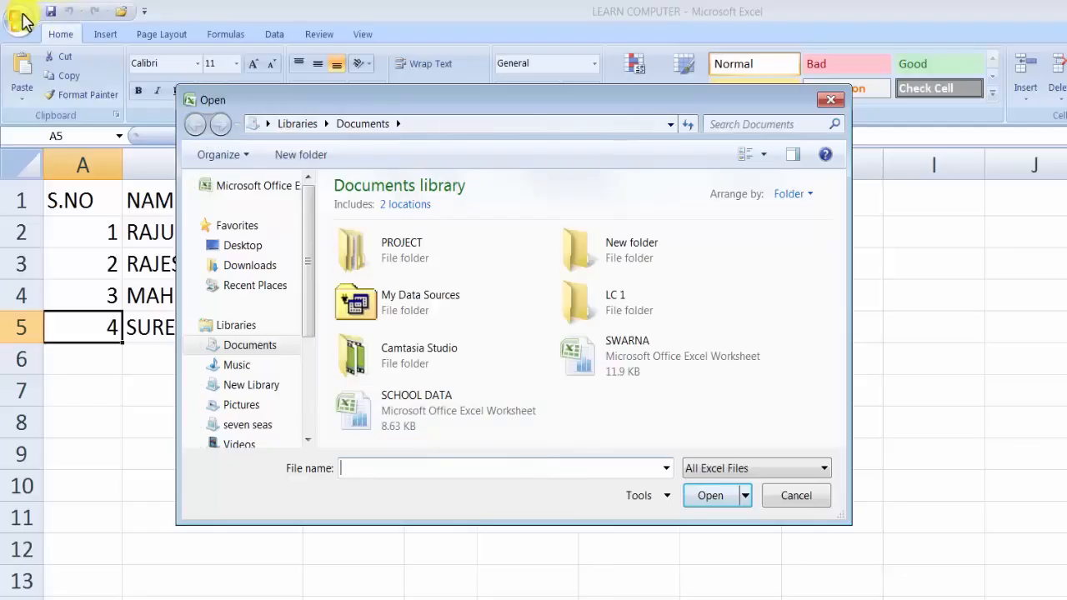
pyautogui.moveTo(305, 102); pyautogui.dragTo(341, 155)
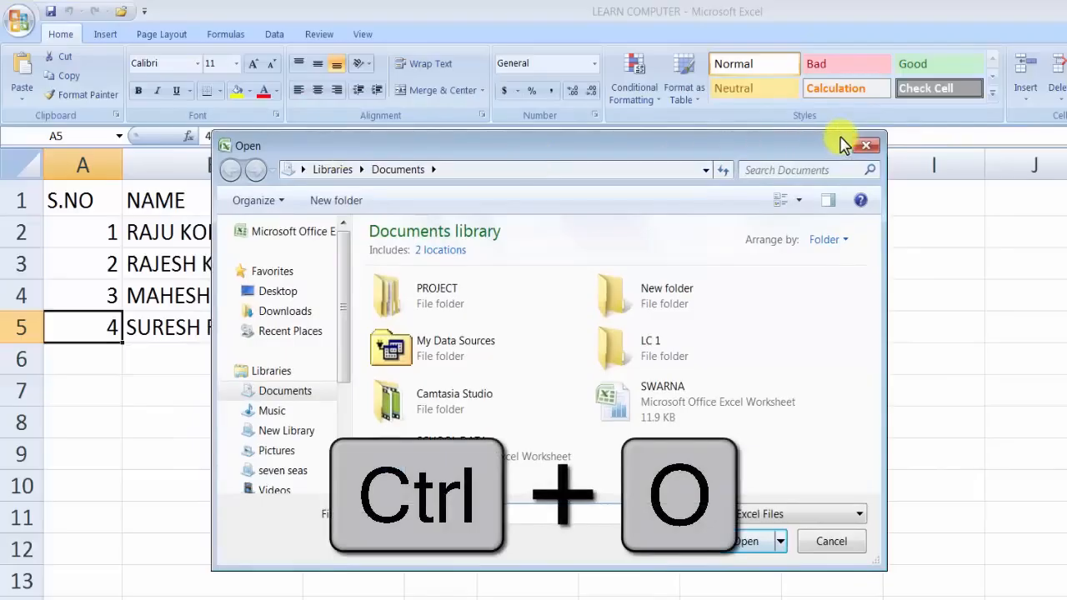
pyautogui.click(865, 147)
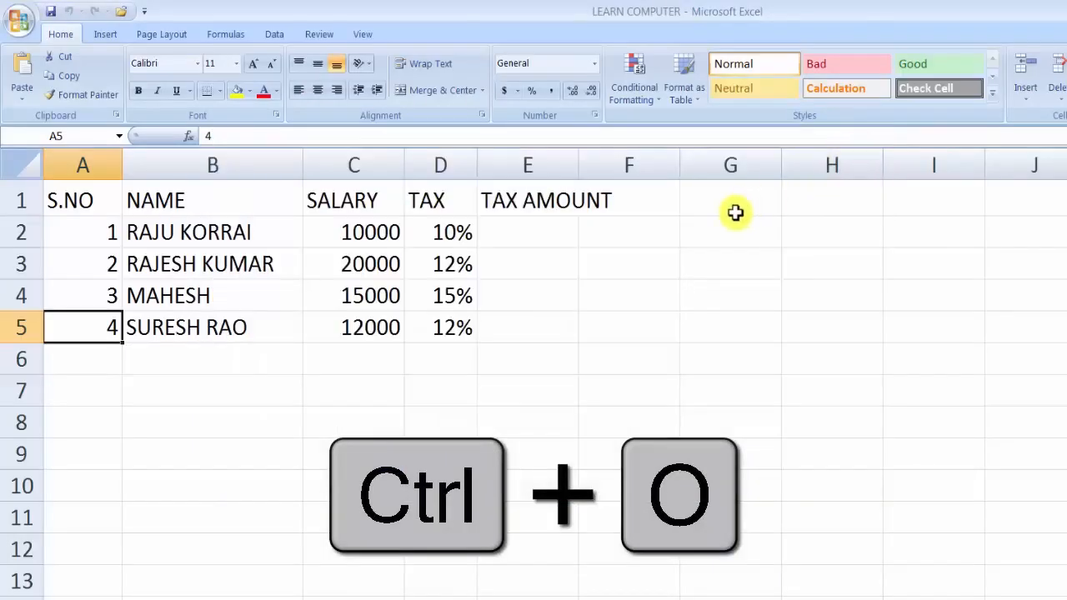
# Step: Open the existing SCHOOL DATA workbook from the Documents library
pyautogui.hotkey('ctrl', 'o')
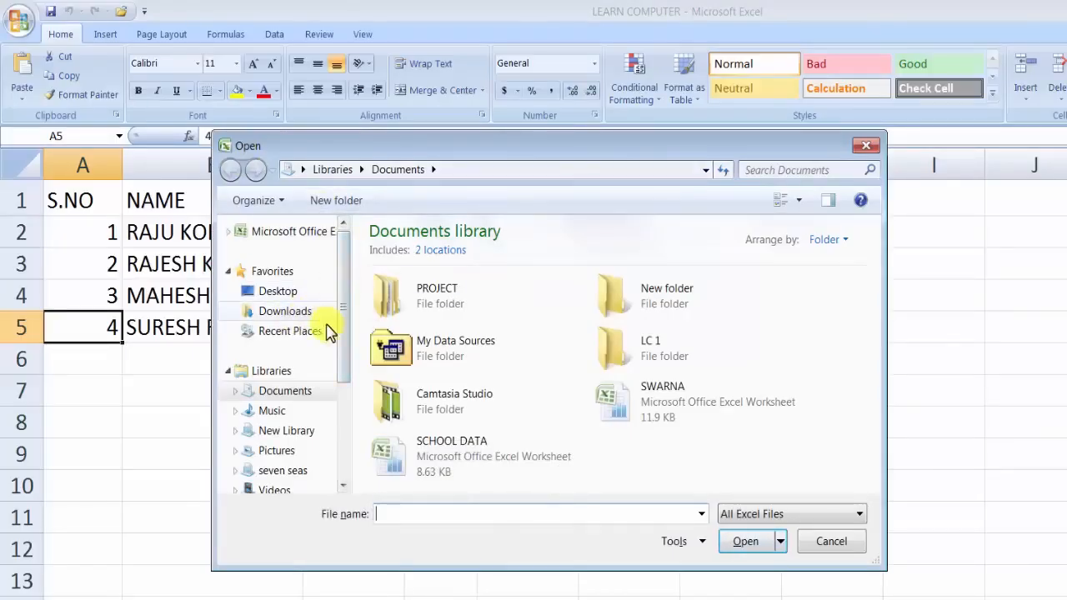
pyautogui.click(287, 398)
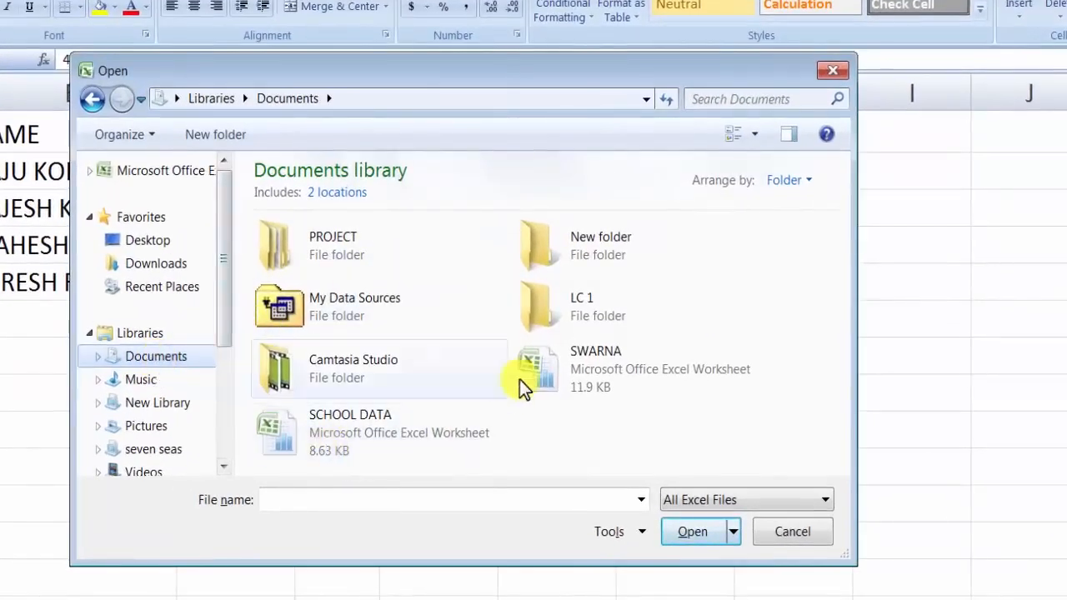
pyautogui.click(572, 373)
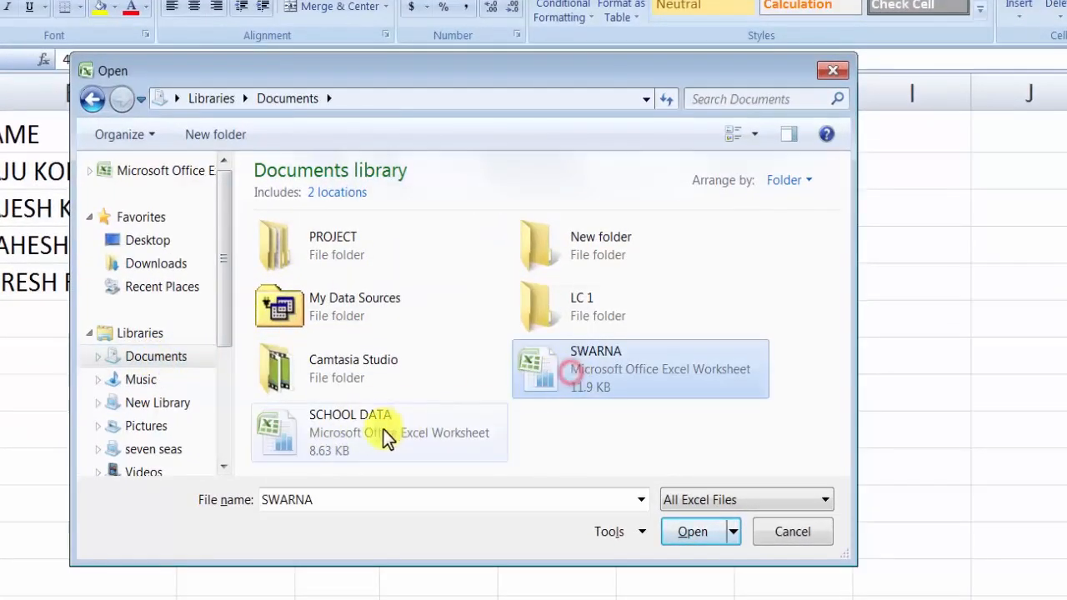
pyautogui.click(383, 433)
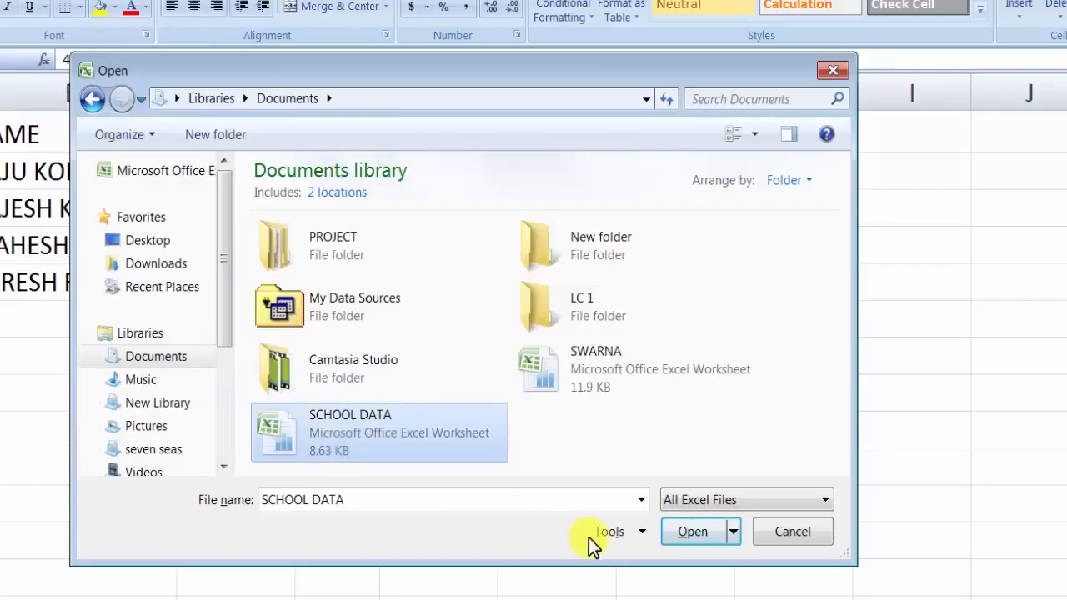
pyautogui.click(696, 538)
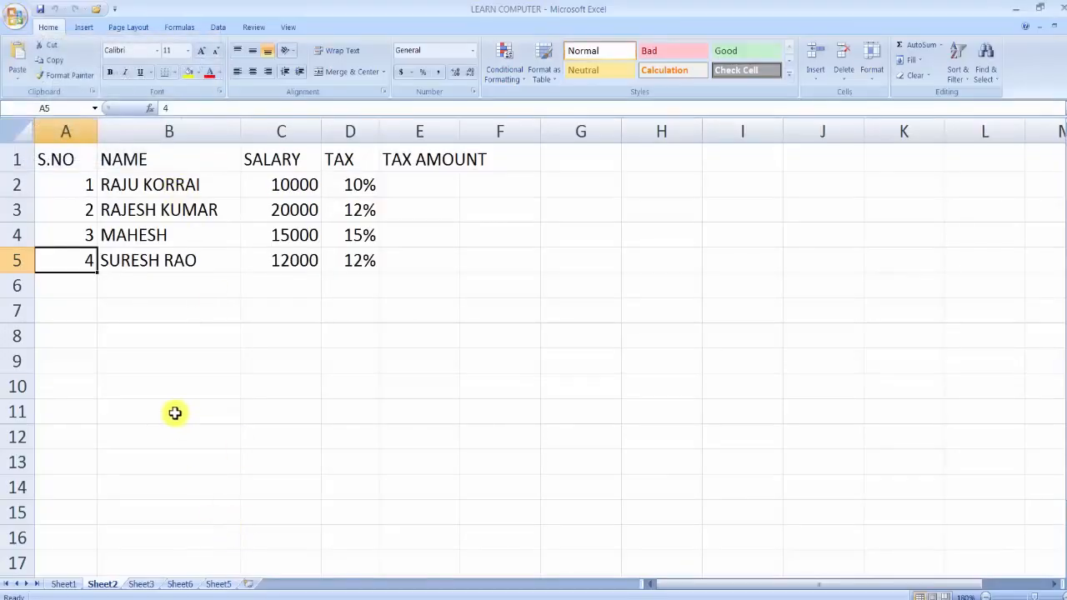
# Step: Save the LEARN COMPUTER workbook, and save a copy of it on the Desktop as LEARN COMPUTER 2
pyautogui.hotkey('ctrl', 's')
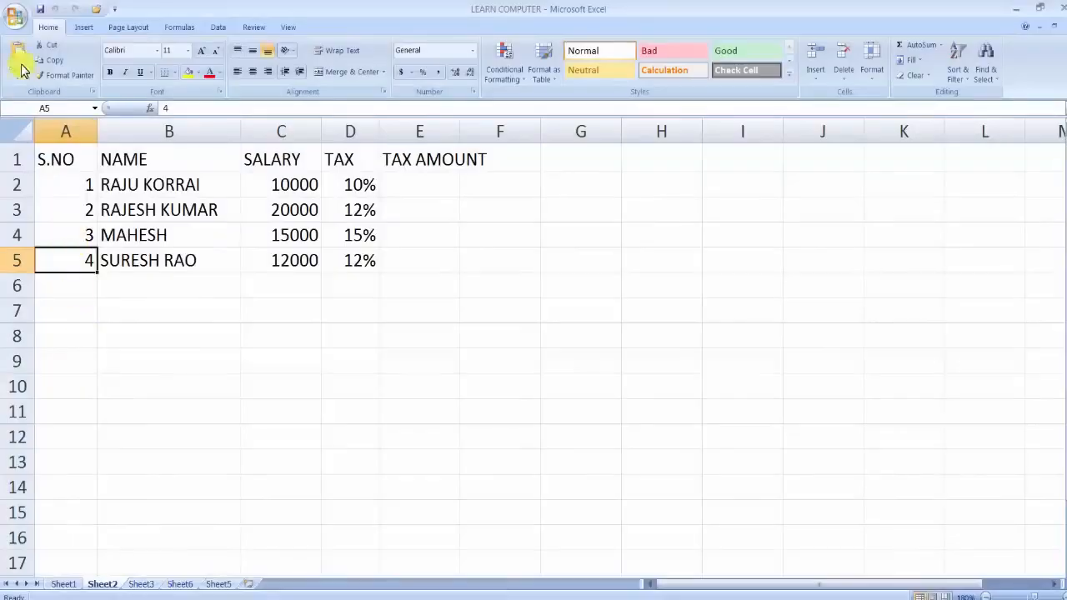
pyautogui.click(15, 16)
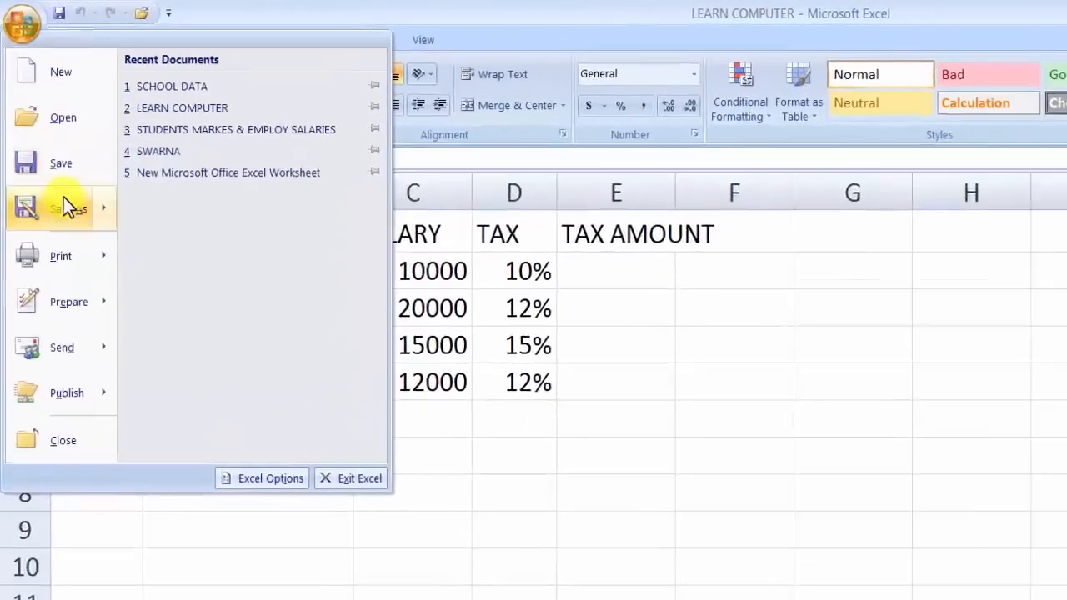
pyautogui.moveTo(43, 140)
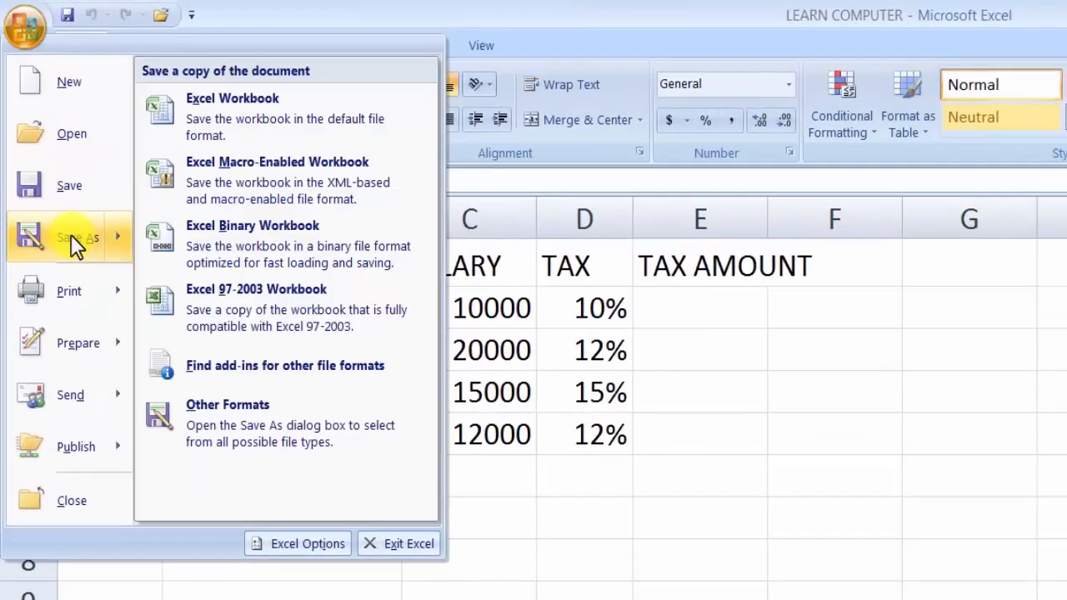
pyautogui.click(71, 234)
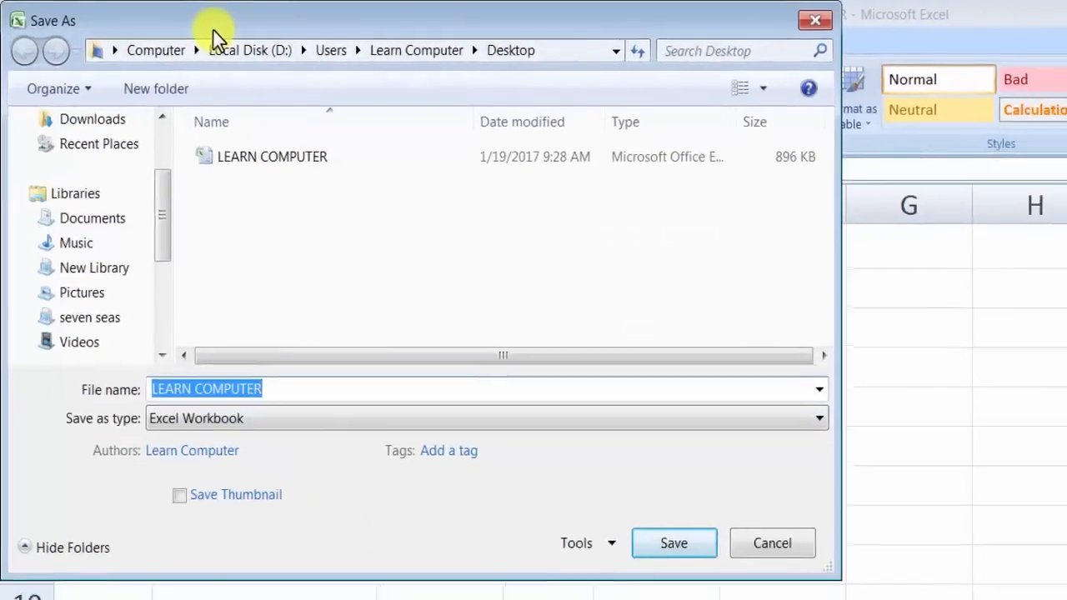
pyautogui.moveTo(227, 32); pyautogui.dragTo(391, 168)
pyautogui.click(359, 423)
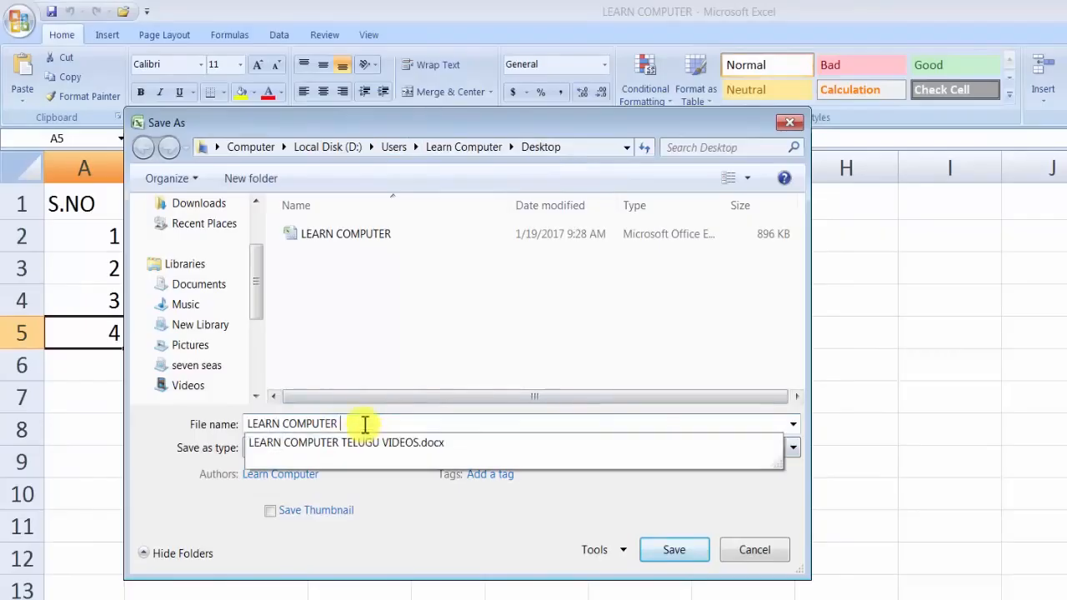
pyautogui.write('2')
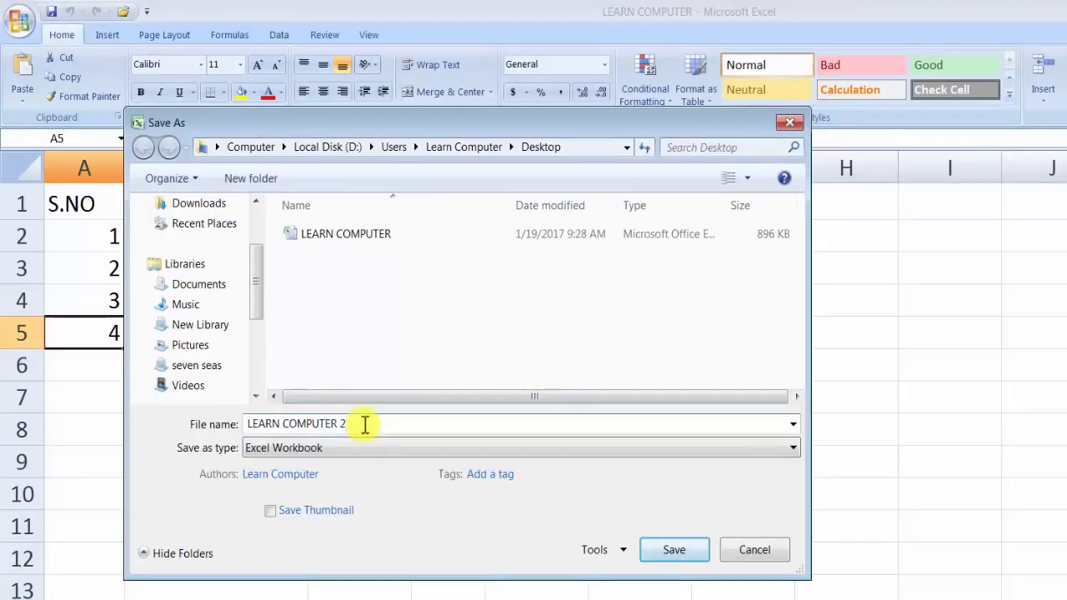
pyautogui.click(674, 552)
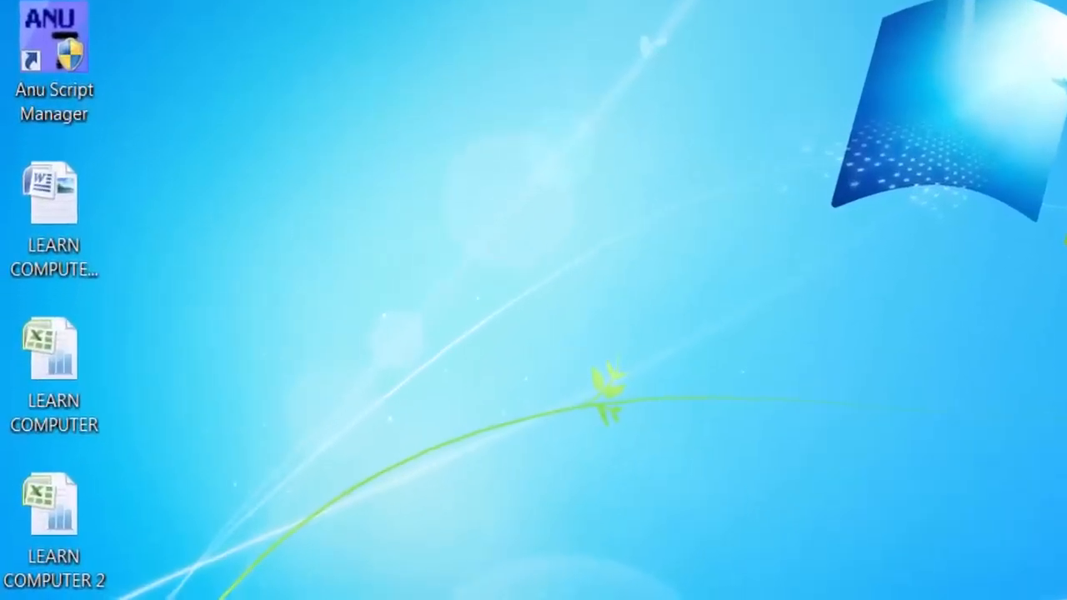
# Step: Reopen the original LEARN COMPUTER workbook from the desktop
pyautogui.click(91, 392)
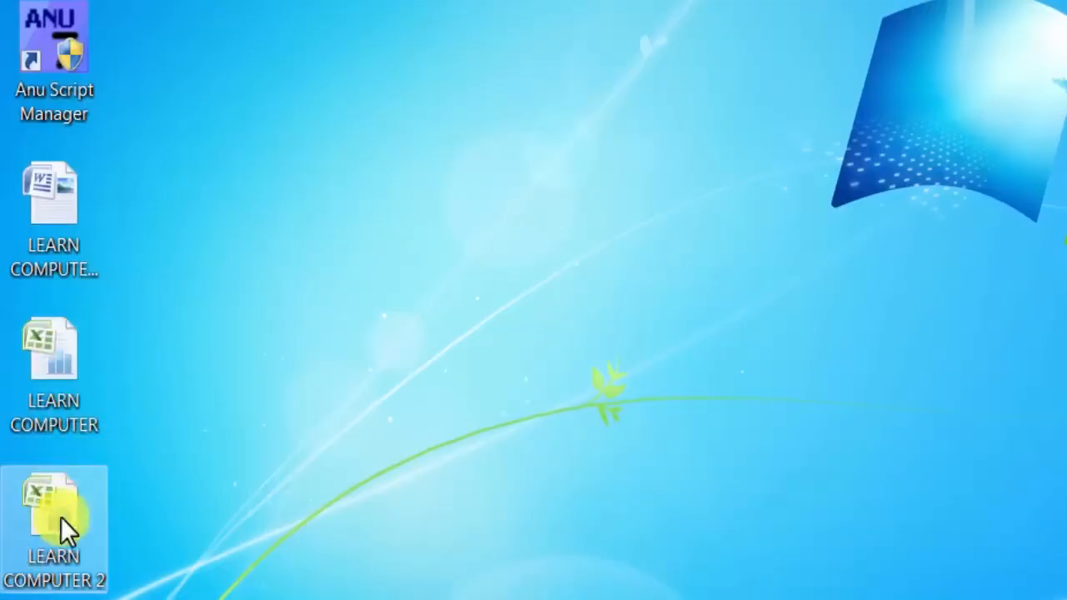
pyautogui.doubleClick(51, 394)
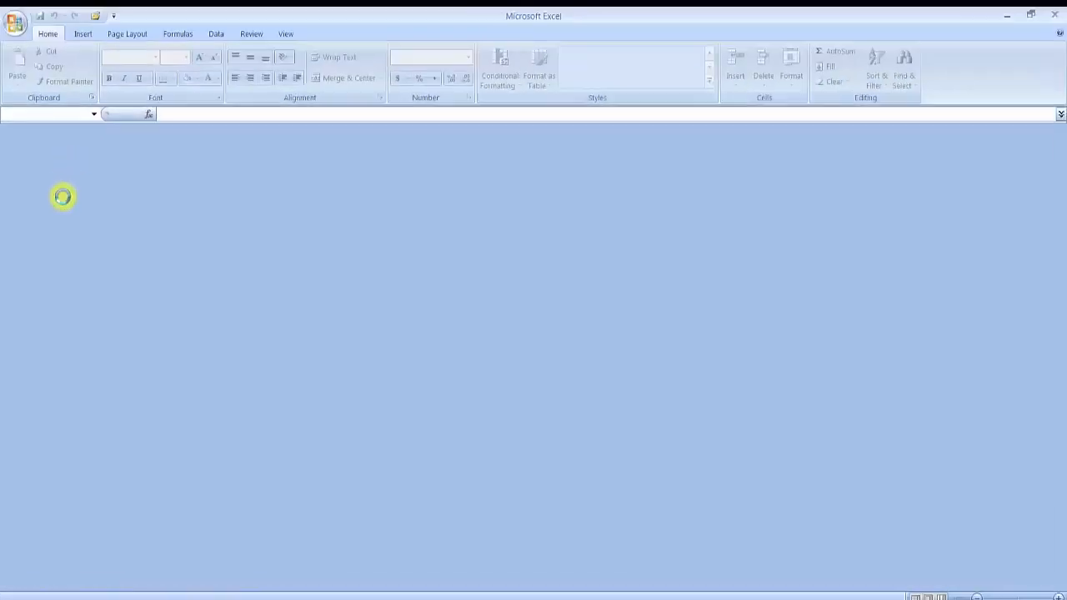
pyautogui.press('F12')
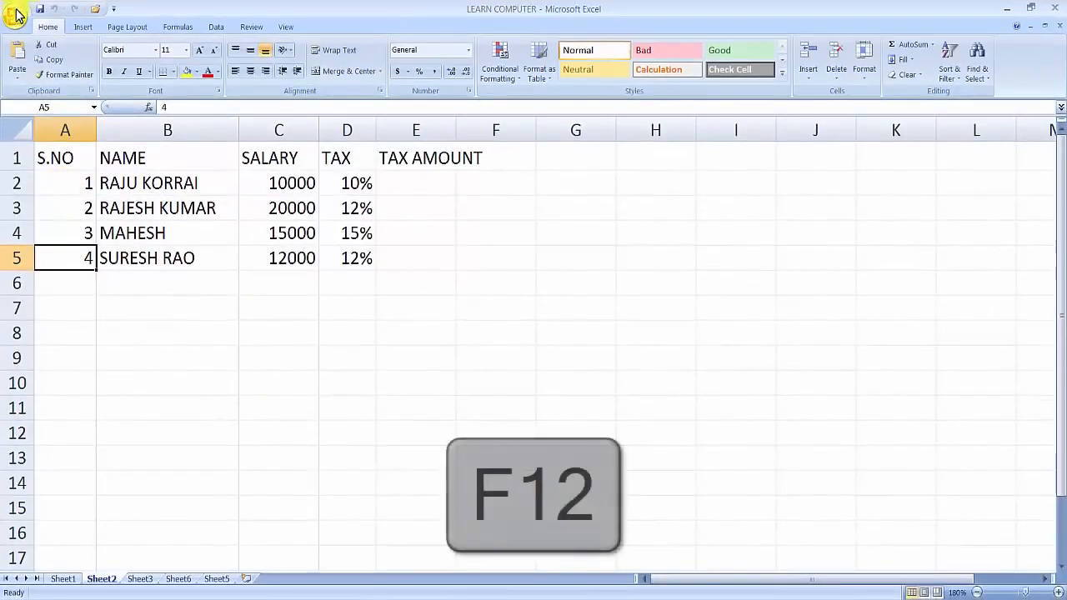
pyautogui.click(16, 15)
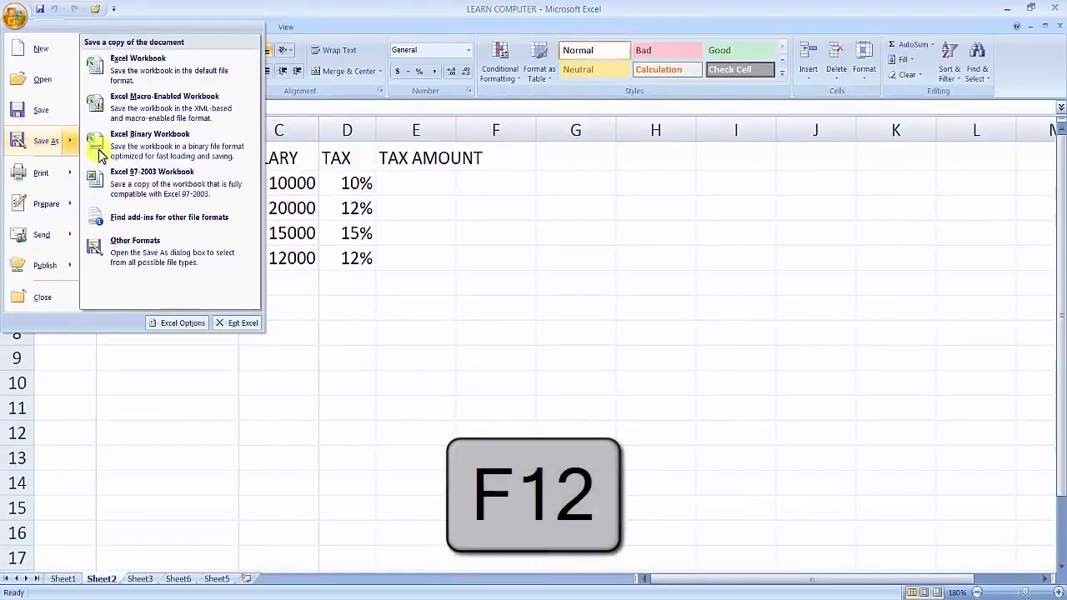
pyautogui.click(343, 352)
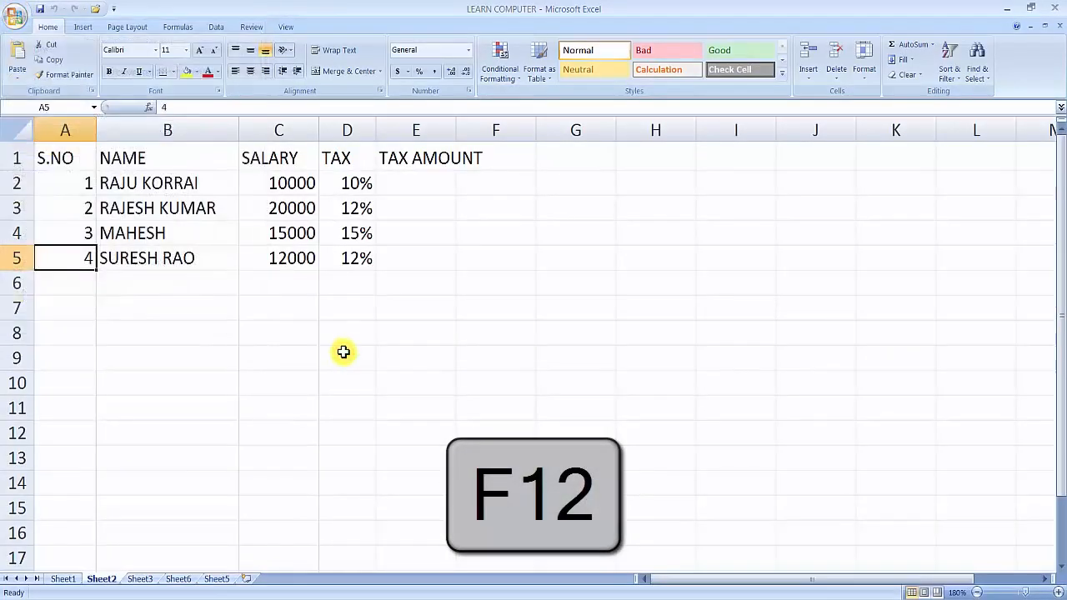